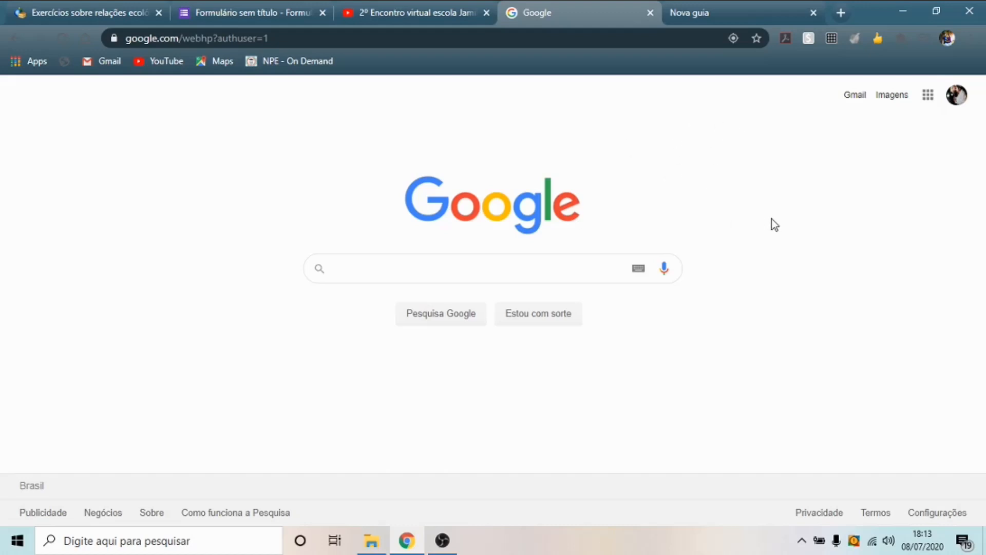
- Browse through the Google apps list
left_click(929, 96)
mouse_move(960, 151)
left_mouse_down()
mouse_move(966, 175)
mouse_move(962, 168)
left_mouse_up()
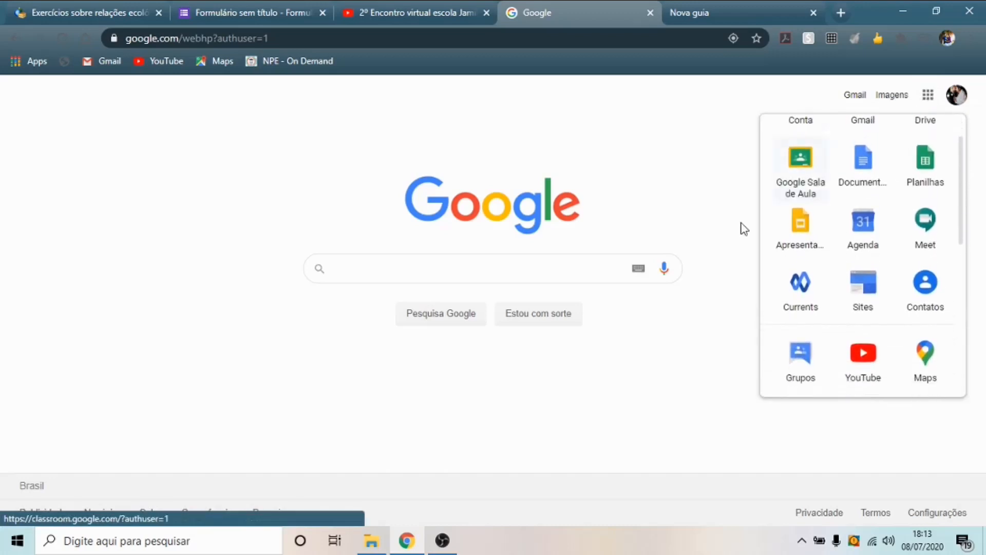
mouse_move(965, 190)
left_mouse_down()
mouse_move(962, 176)
mouse_move(970, 208)
left_mouse_up()
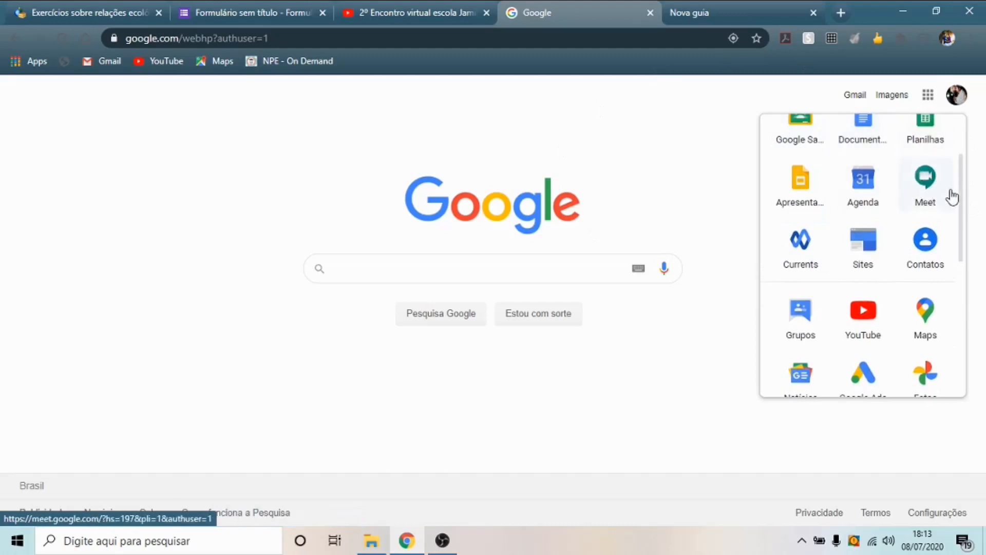
scroll(956, 220, "down", 3)
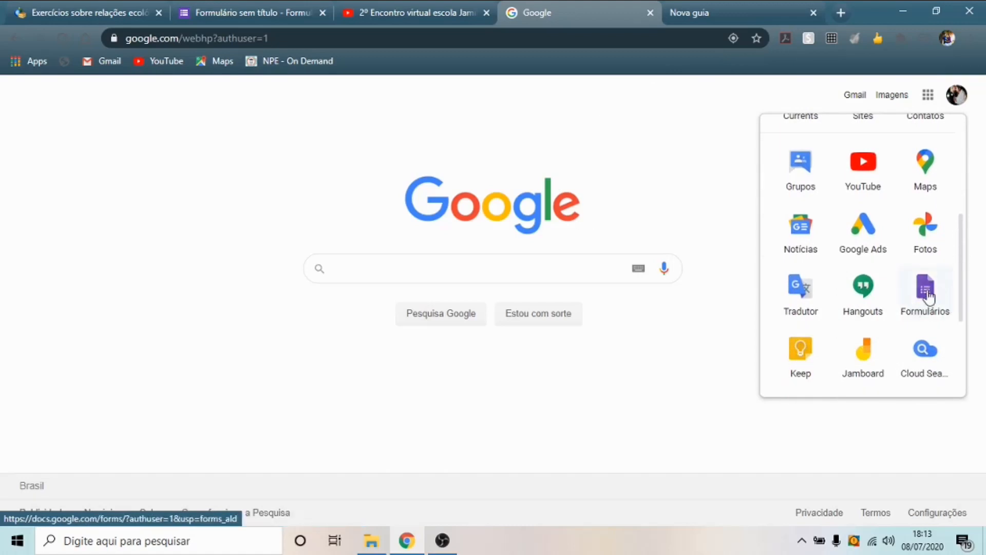
left_click_drag(962, 262, 976, 157)
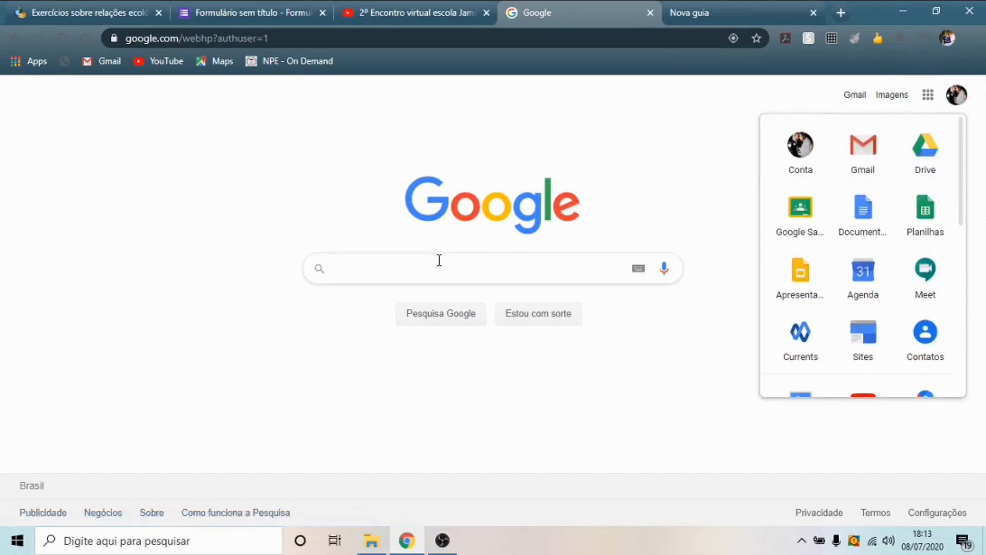
- Search Google for 'google forms' and open the Google Forms introduction page result
left_click(419, 273)
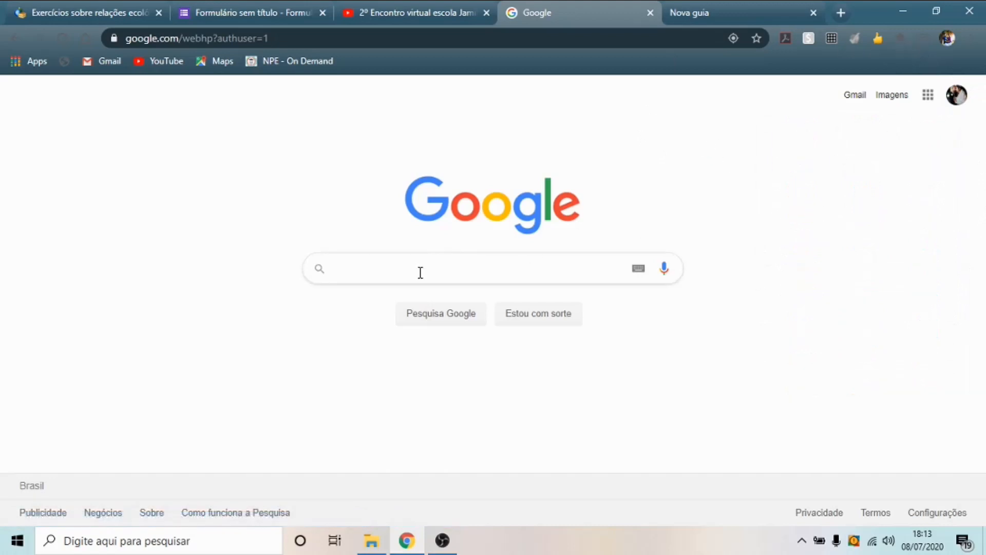
type("goog")
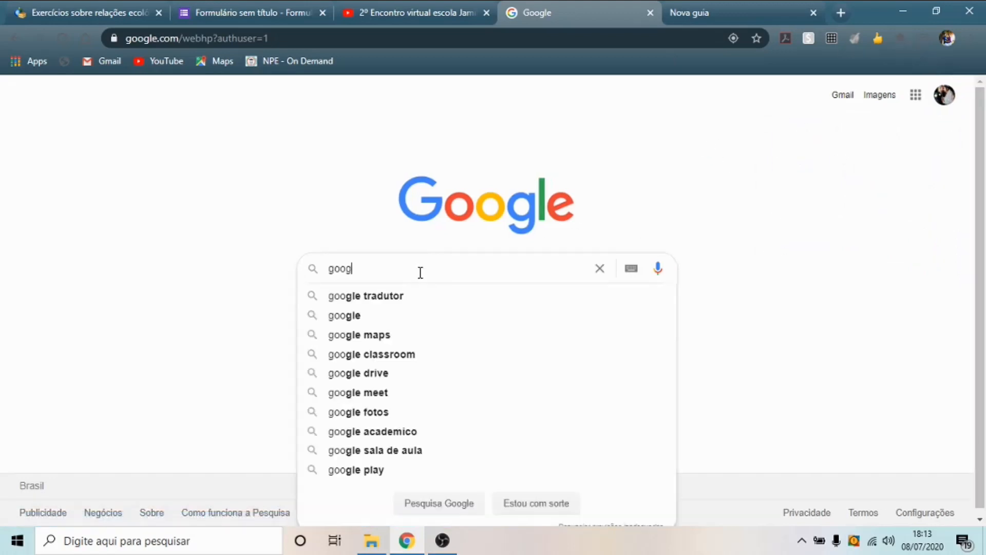
type("le fom")
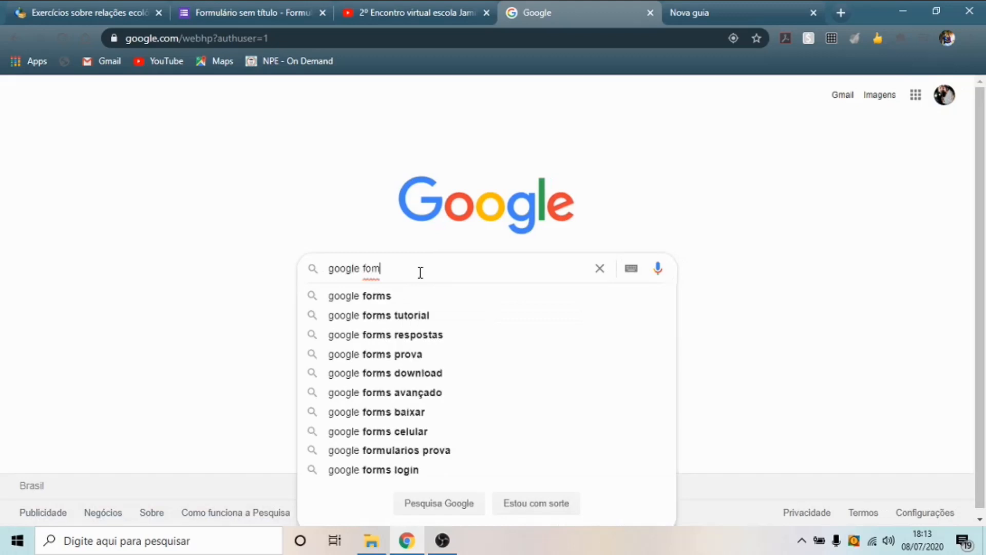
key("BackSpace")
type("rms")
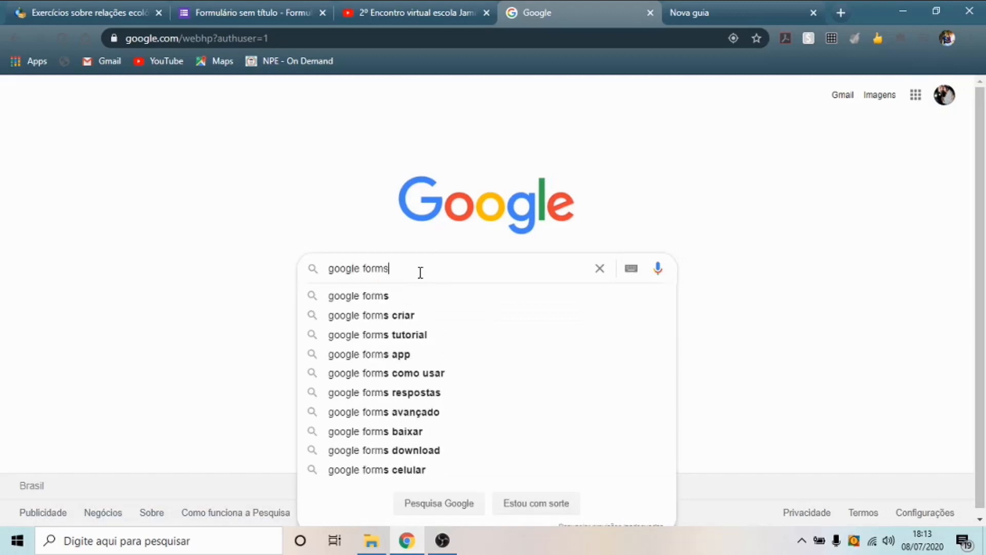
key("Return")
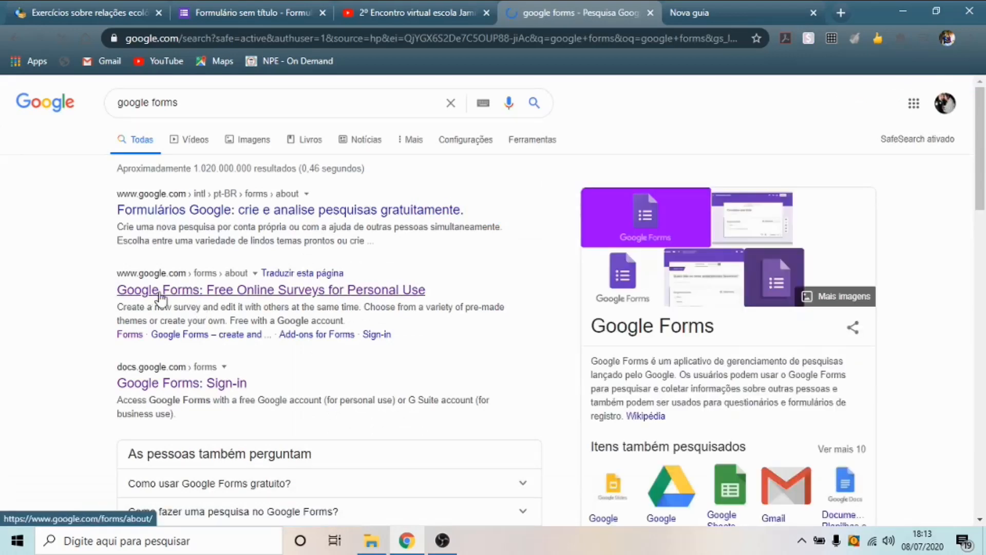
left_click(247, 297)
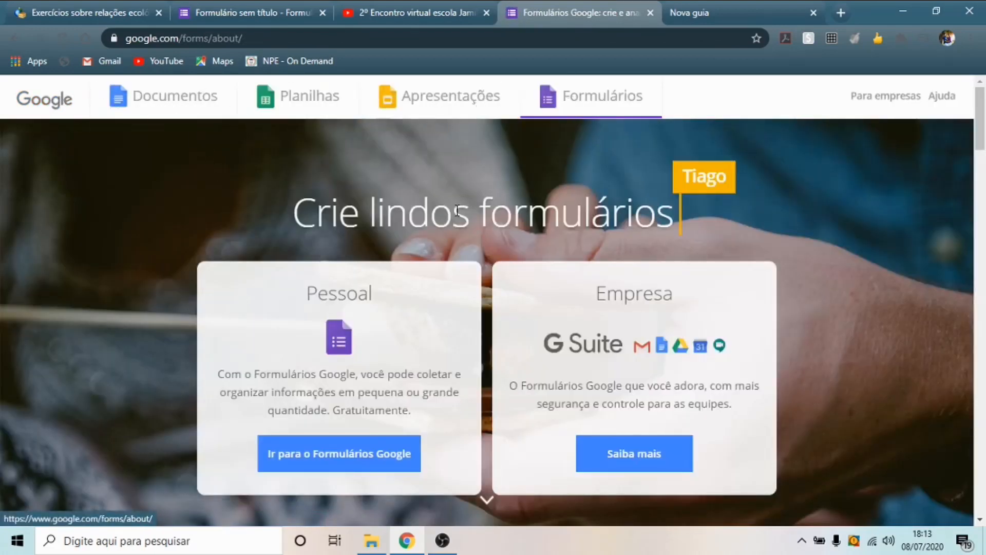
- Go into Google Forms and scroll through the new-form templates and recent forms
left_click(365, 459)
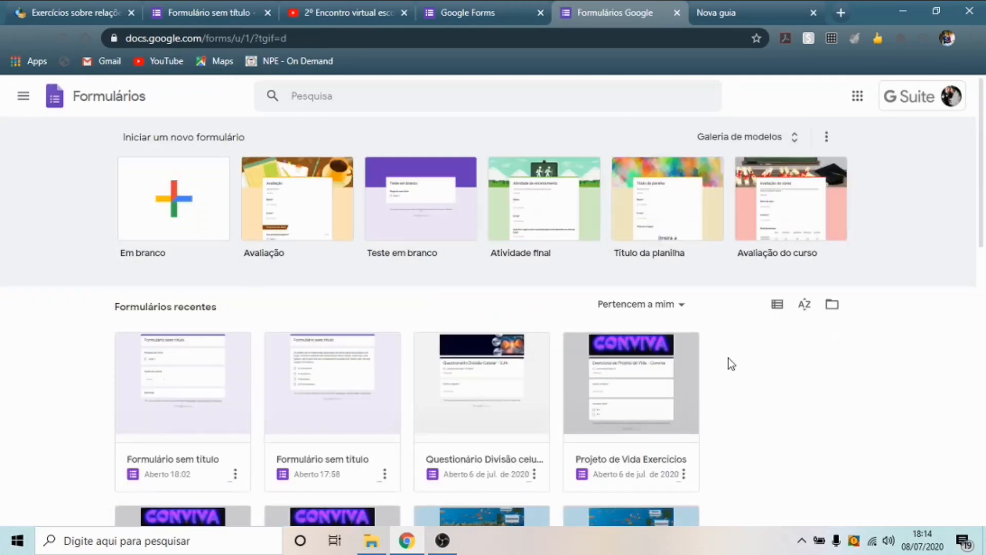
scroll(656, 308, "down", 10)
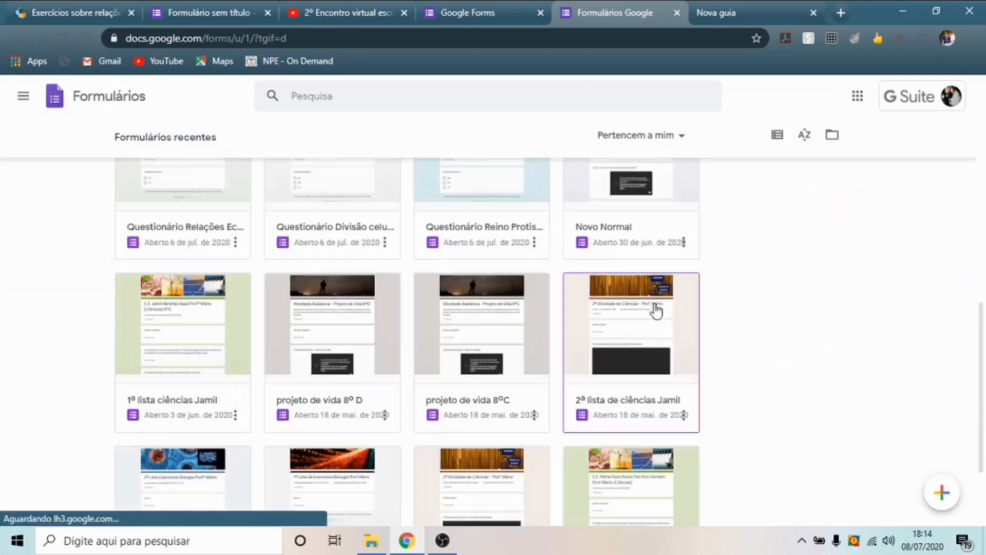
scroll(663, 316, "down", 2)
scroll(770, 344, "up", 6)
scroll(769, 340, "up", 5)
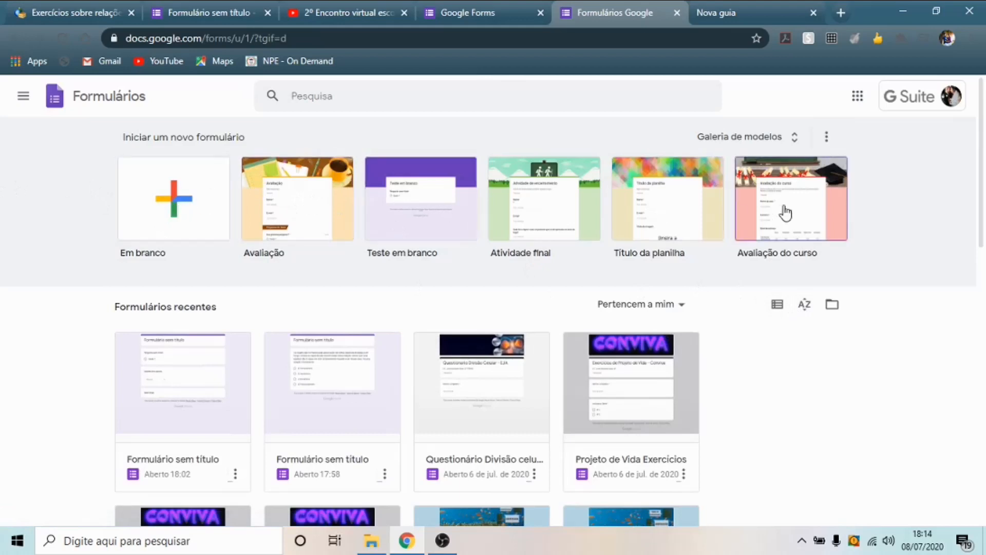
scroll(506, 250, "down", 1)
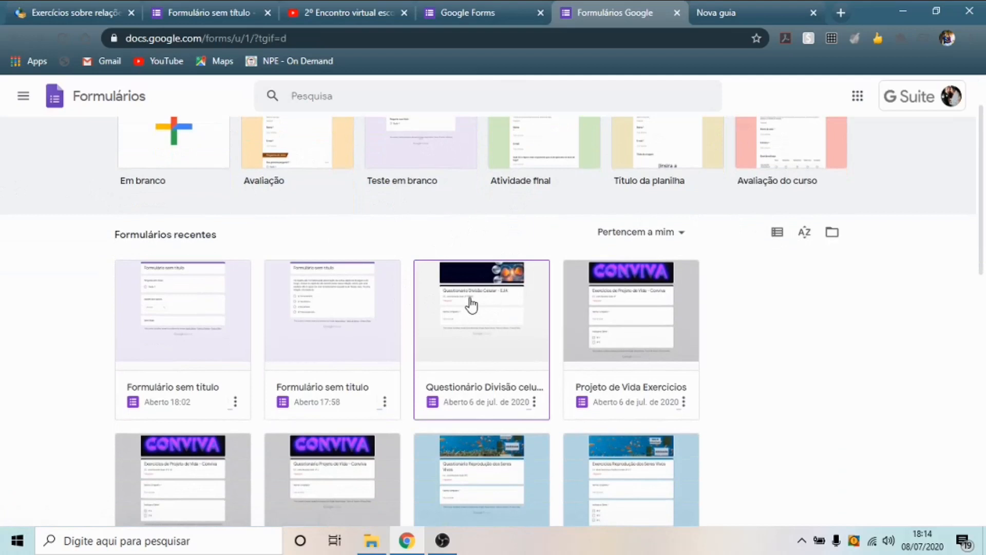
scroll(337, 253, "up", 1)
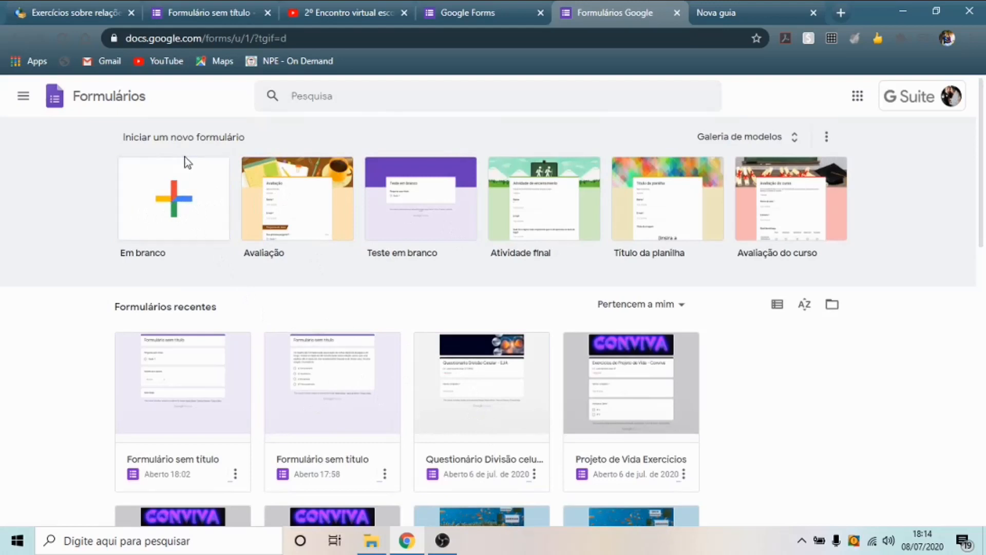
- Start a blank form, replace 'sem título' with 'teste' in the title, and add description 'Nome da escola'
left_click(176, 203)
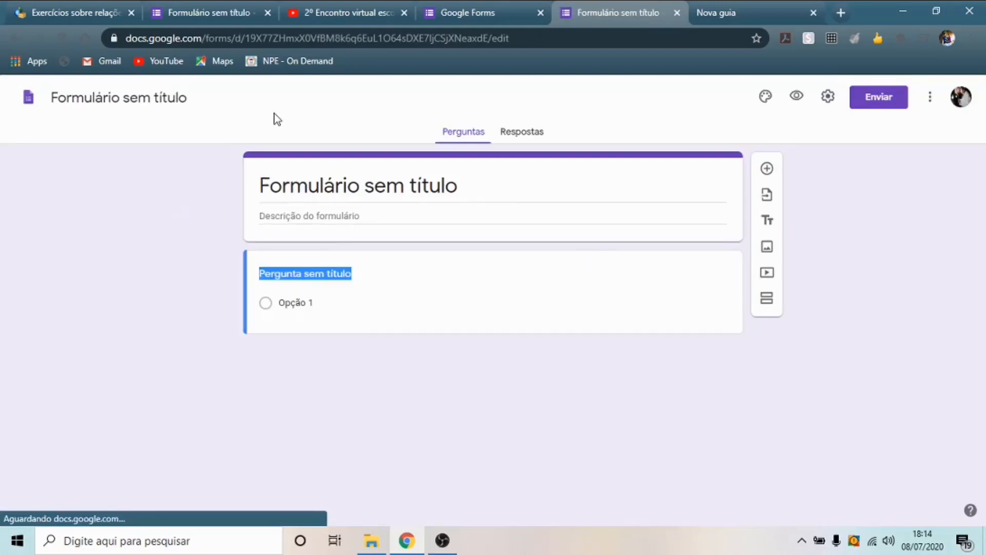
left_click(462, 186)
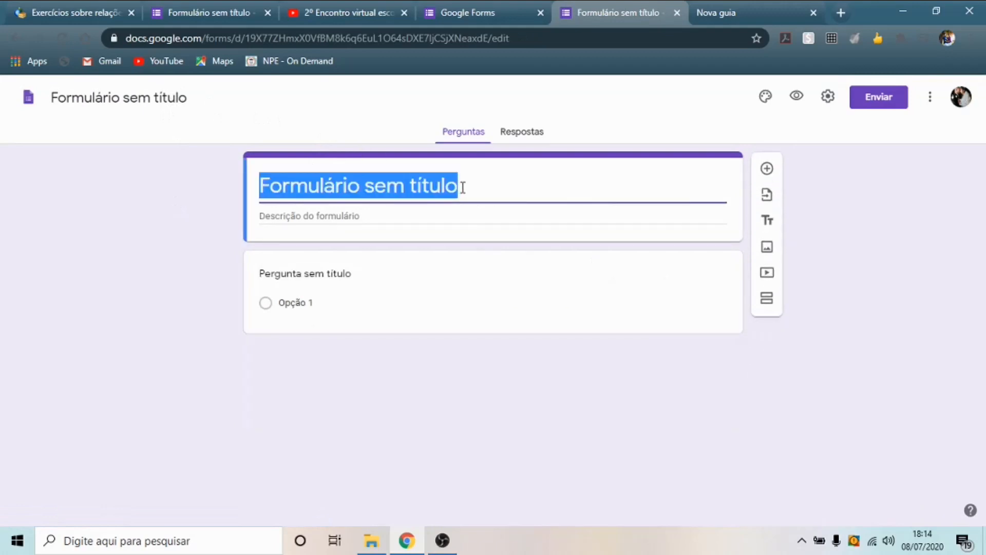
left_click_drag(461, 186, 387, 189)
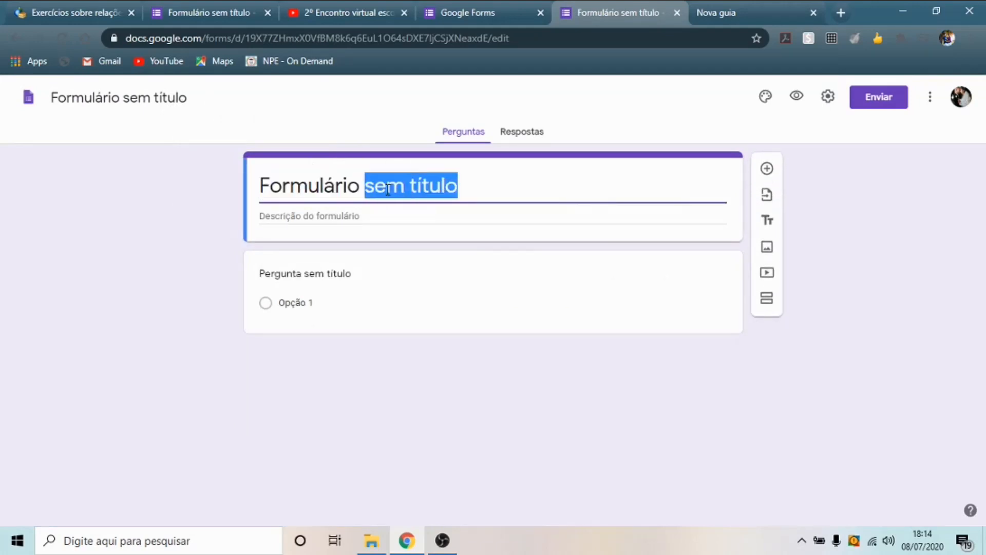
type("teste")
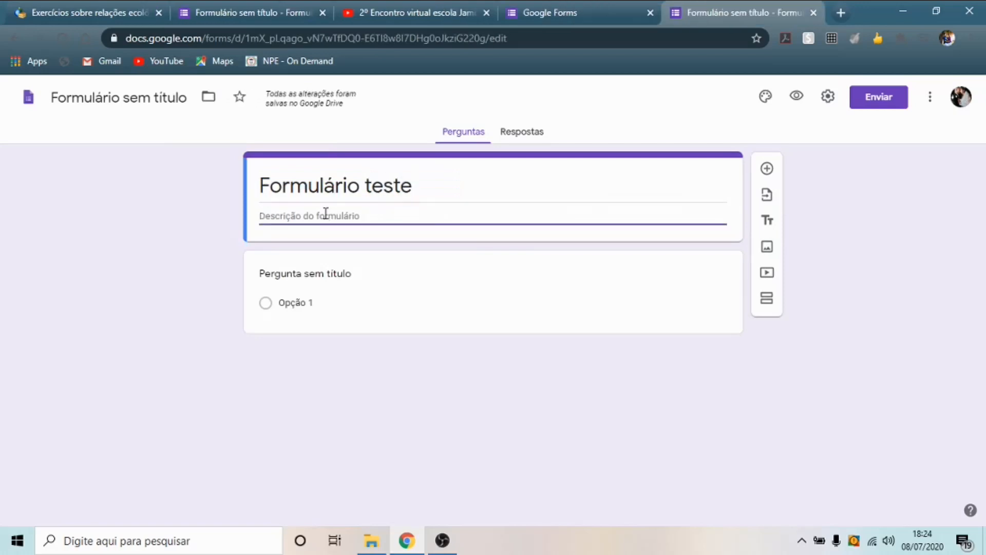
type("Nome da escola")
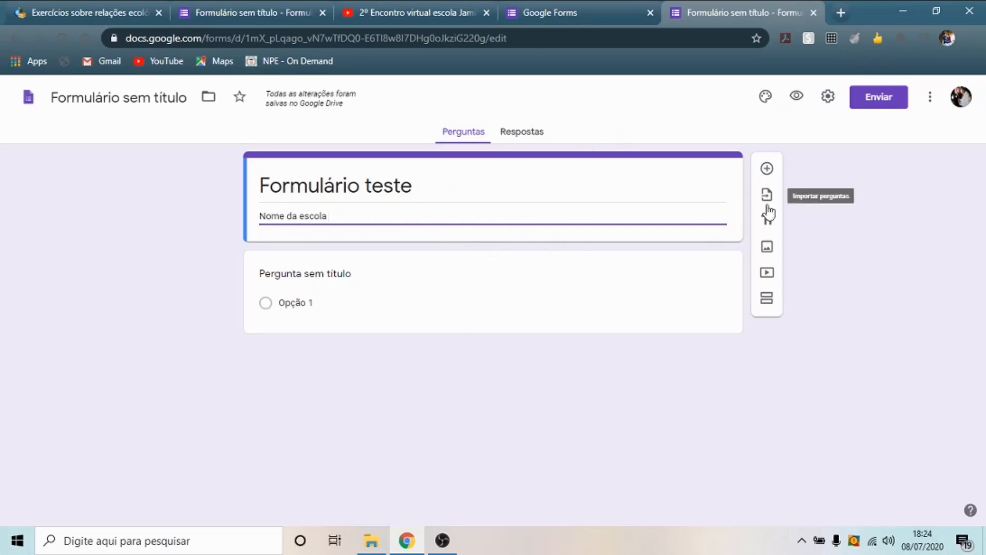
- In settings, lift the SEDUC-only restriction and tick e-mail collection and one-response limit
left_click(828, 98)
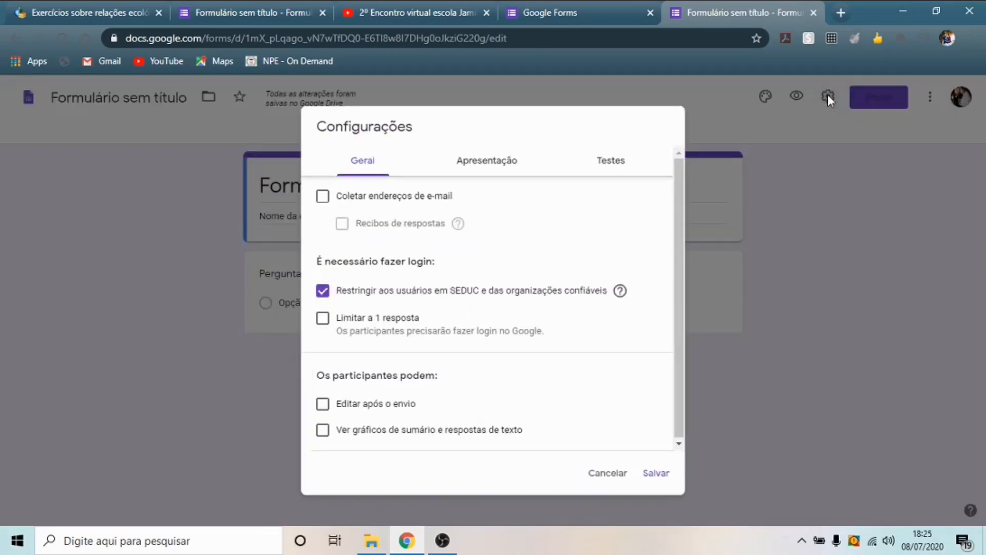
left_click(322, 291)
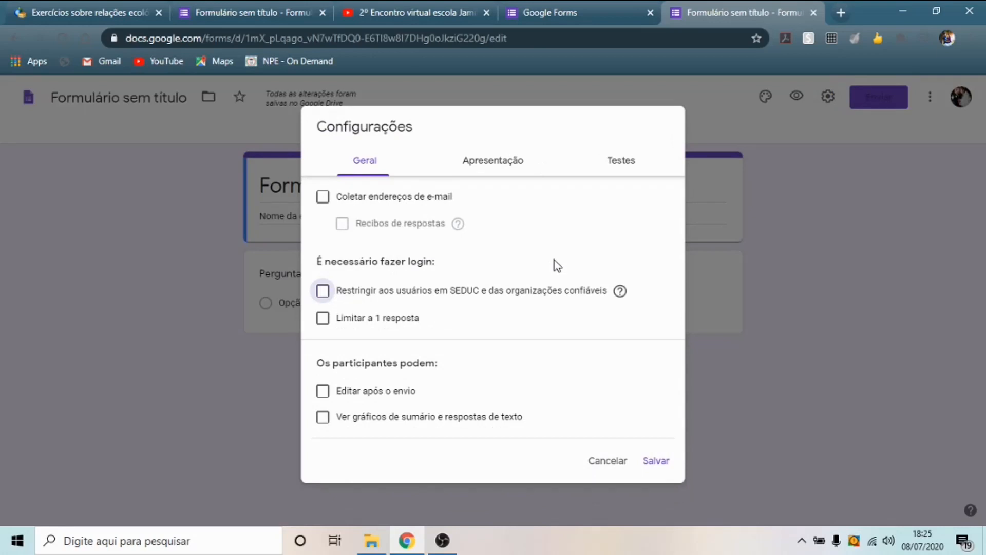
left_click(324, 198)
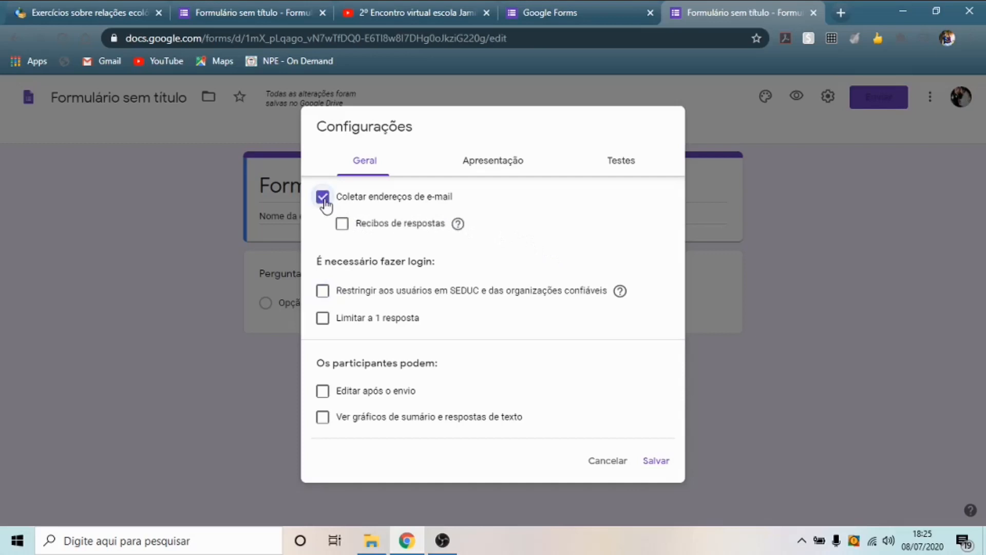
left_click(323, 322)
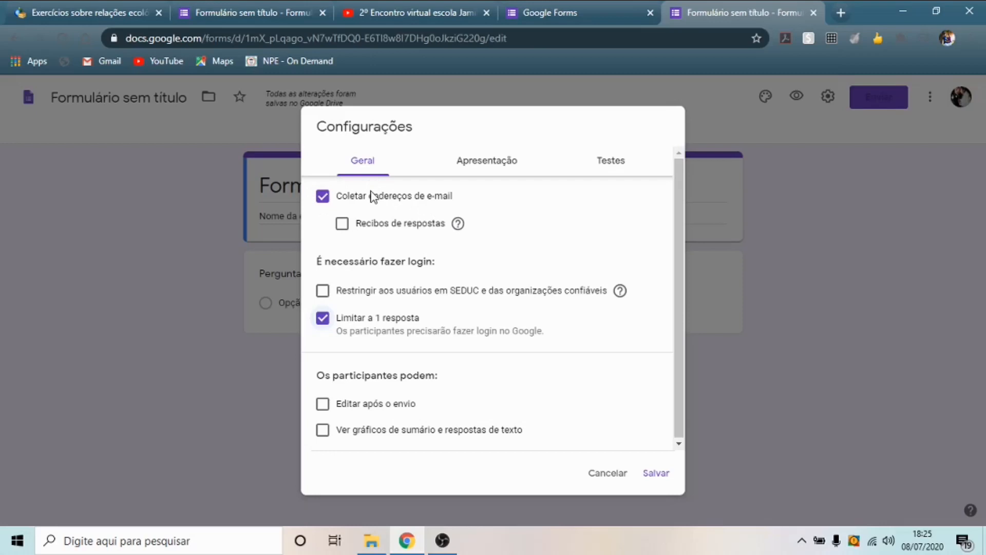
- Untick e-mail collection and the response limit, leave the SEDUC restriction off, and show presentation settings
left_click(322, 319)
left_click(322, 197)
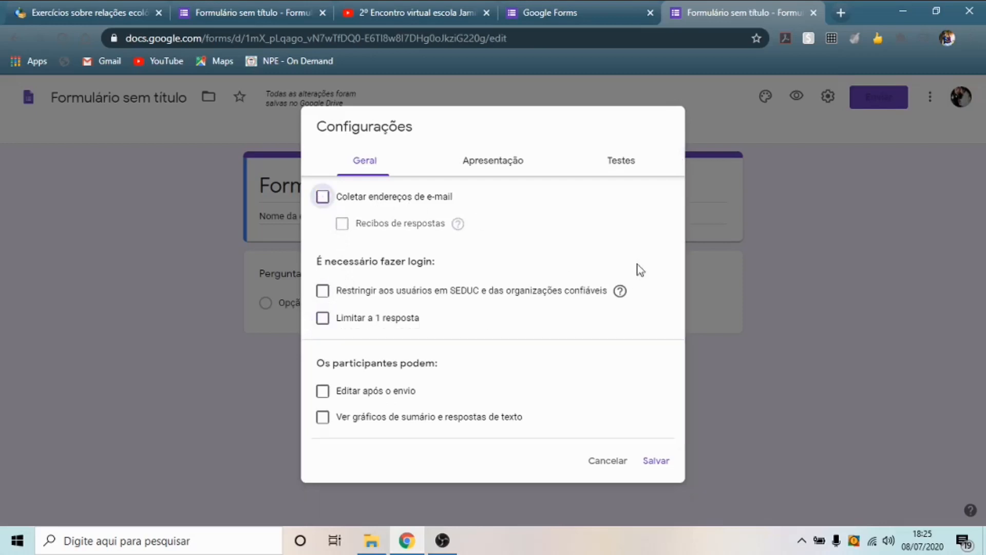
left_click(322, 291)
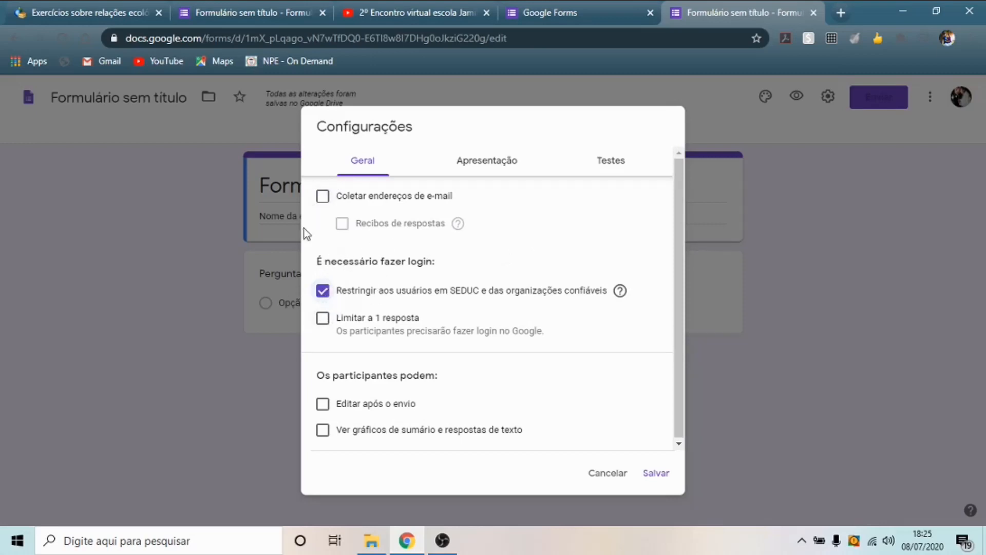
left_click(323, 289)
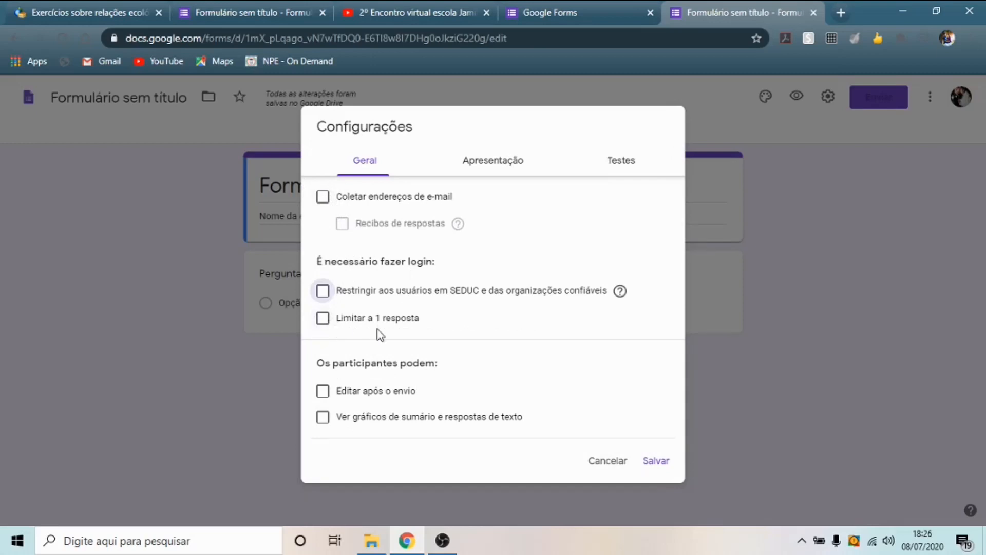
left_click(509, 164)
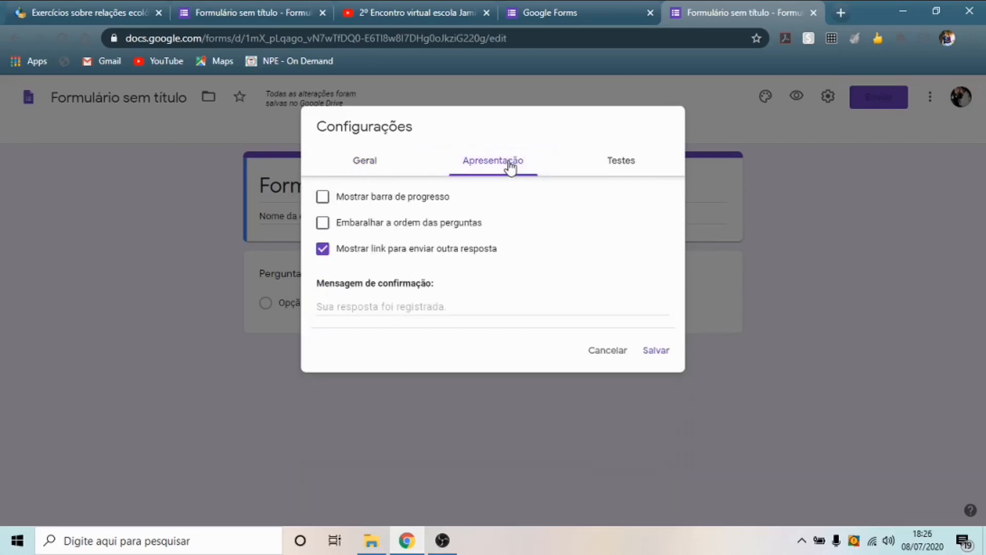
- Hide the submit-another-response link, show a progress bar, and set confirmation 'Sua resposta foi registrada.'
left_click(322, 255)
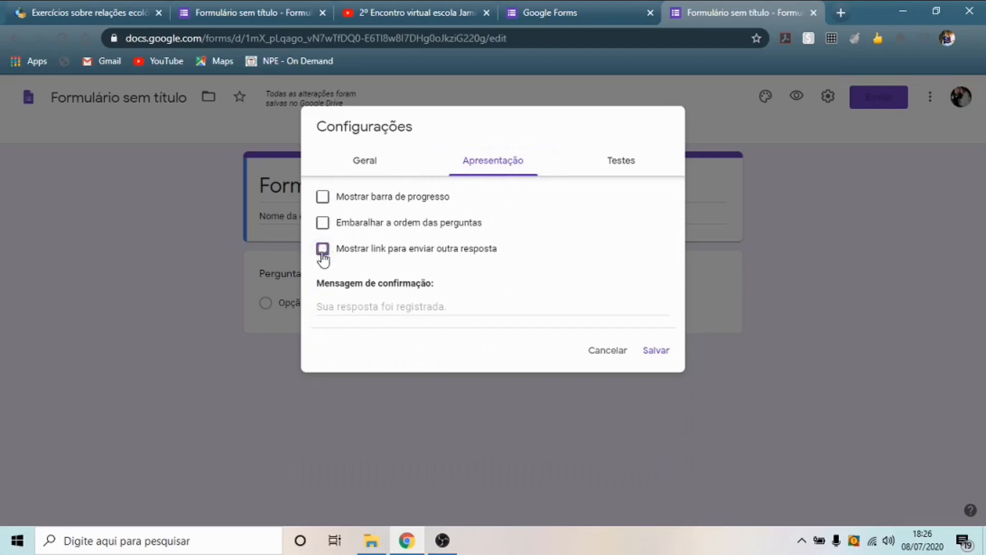
left_click(322, 202)
left_click(406, 307)
type("Sua")
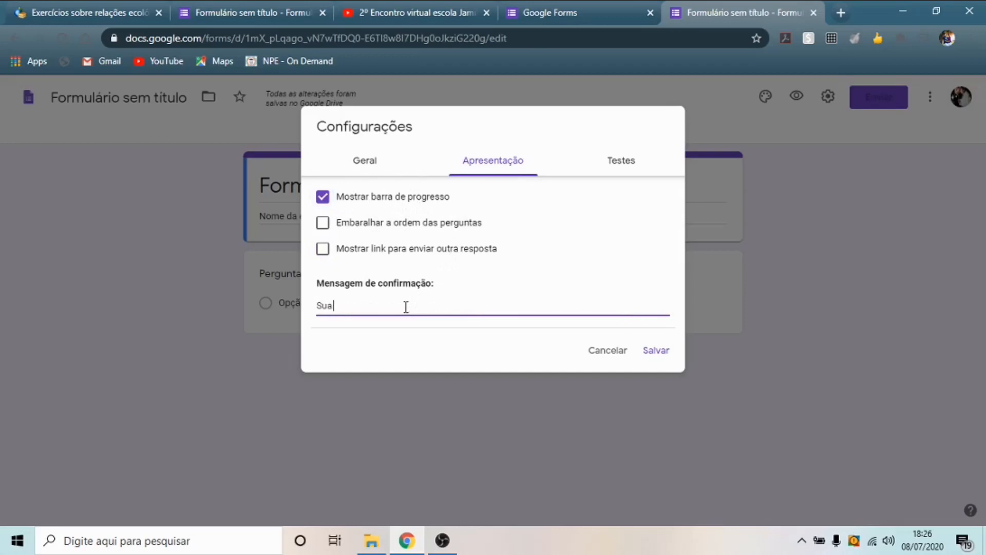
type("sta foi registrada")
type(".")
- Toggle question shuffling on and back off, then switch to the quiz settings
left_click(323, 223)
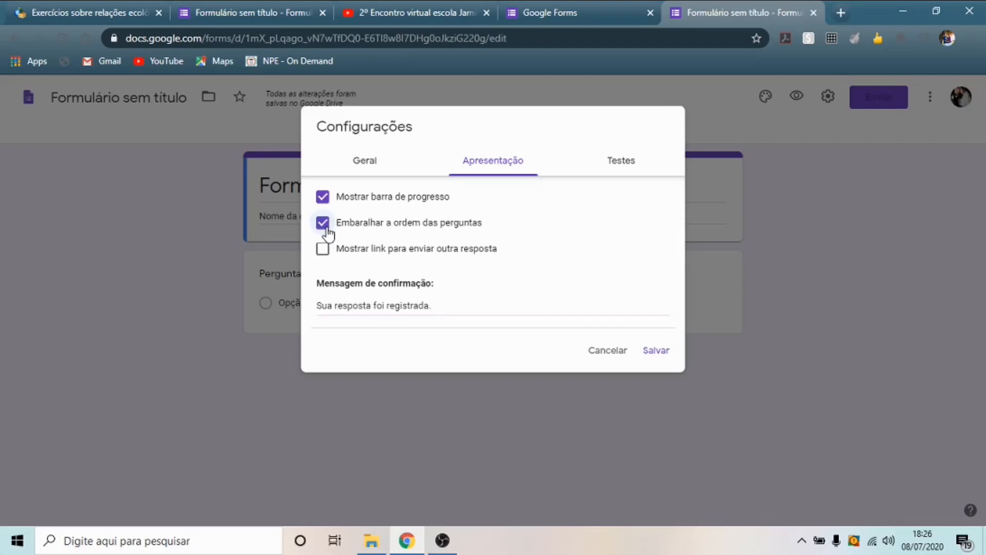
left_click(327, 231)
left_click(627, 165)
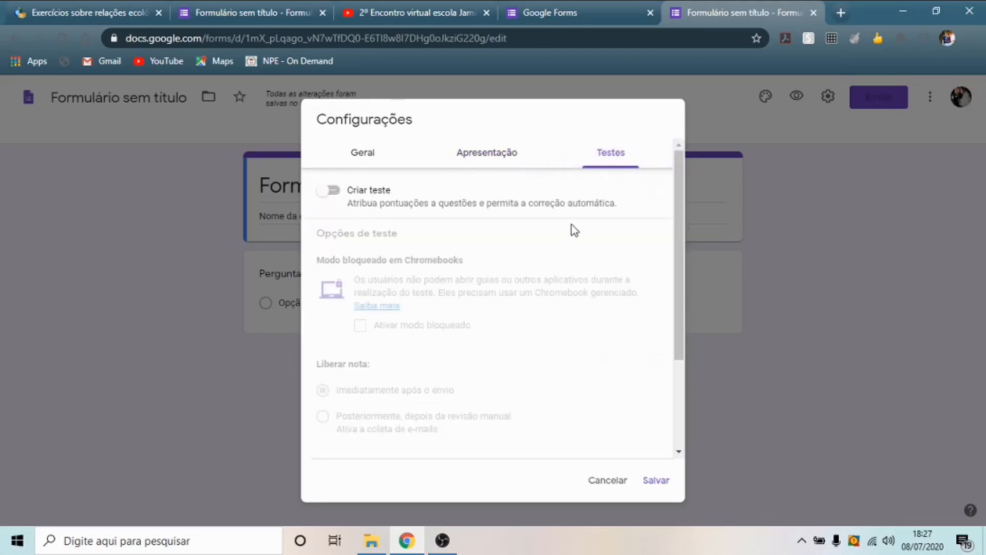
- Turn on quiz mode with grades released immediately after submission and correct answers hidden
left_click(334, 192)
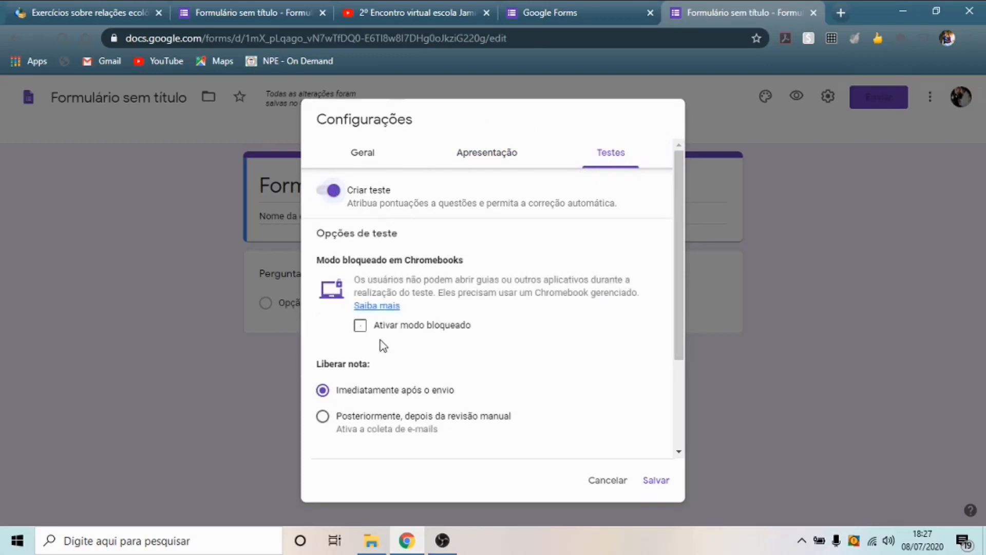
left_click_drag(676, 231, 667, 300)
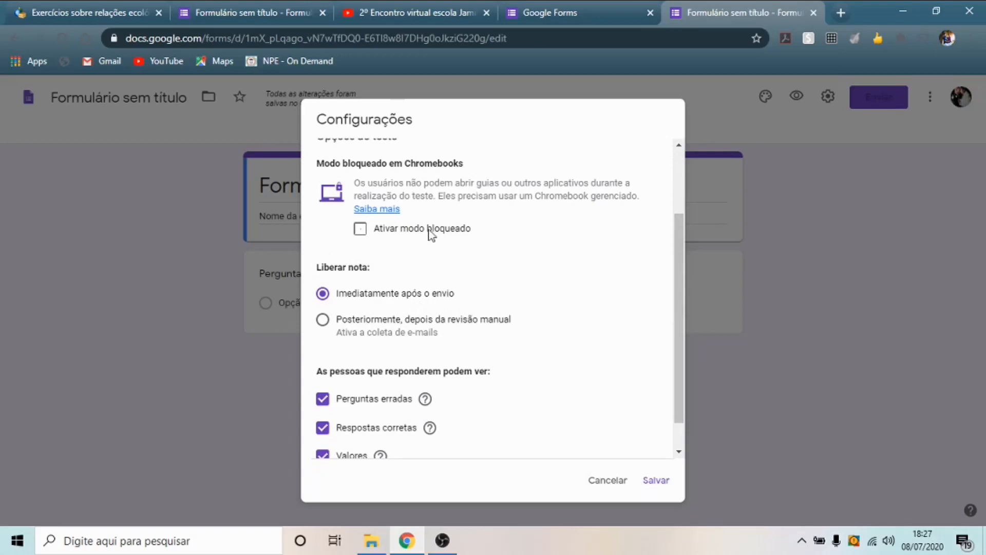
left_click(323, 321)
left_click(325, 294)
scroll(680, 281, "down", 1)
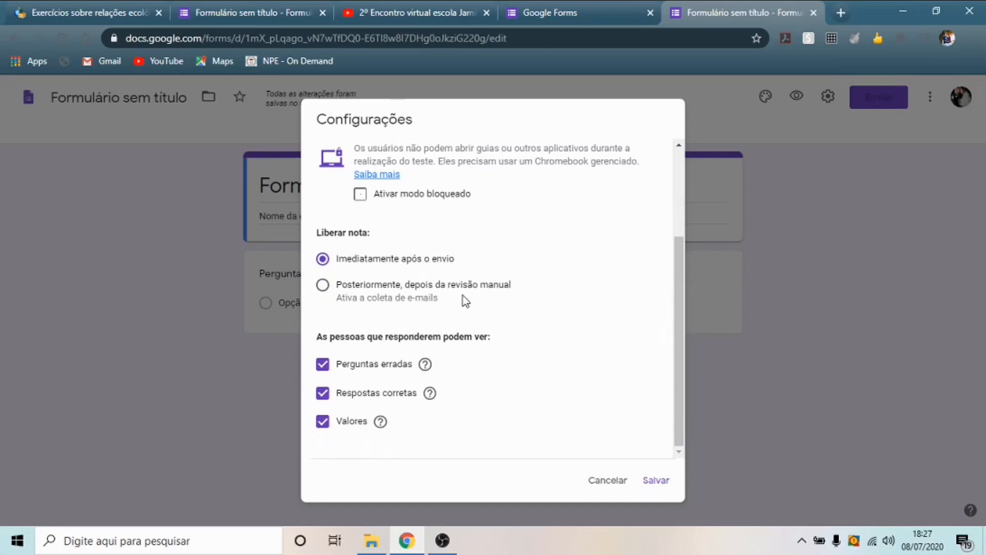
left_click(323, 393)
- Save the quiz settings, then reopen settings, turn off e-mail collection and save again
left_click(657, 481)
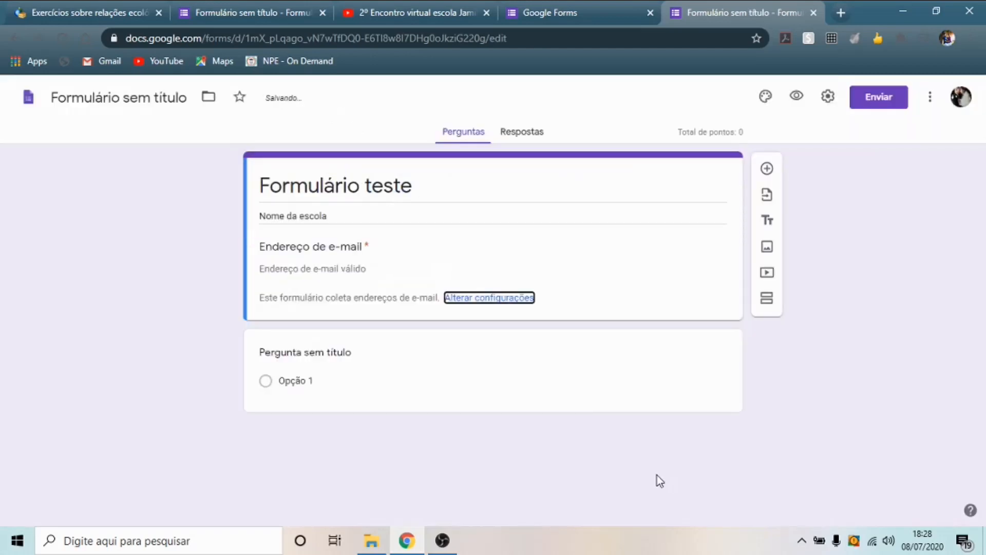
left_click(828, 96)
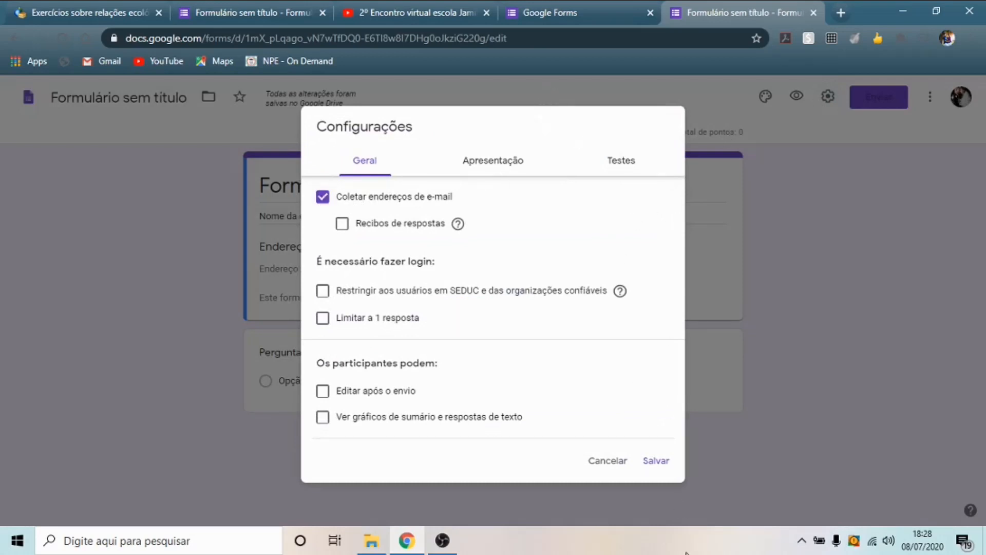
left_click(652, 462)
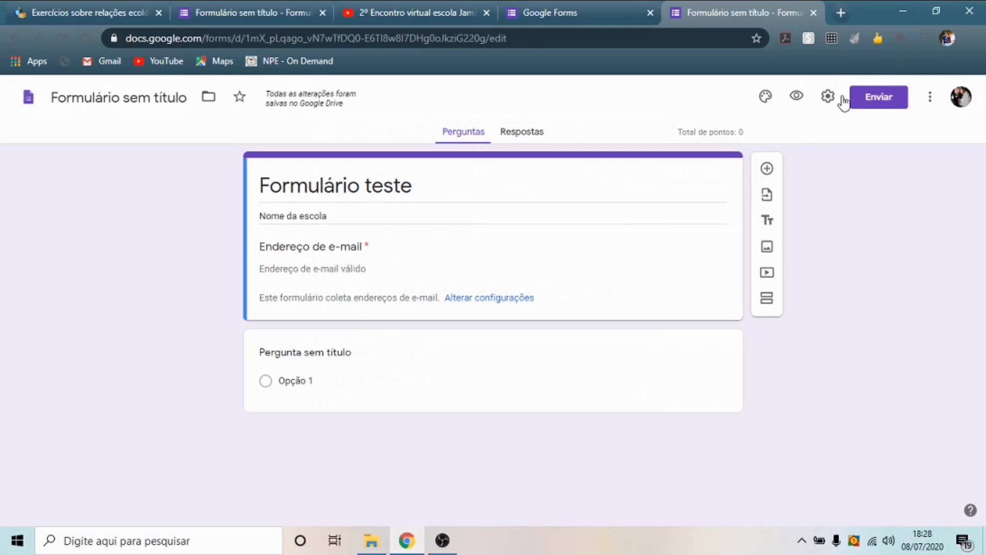
left_click(828, 97)
left_click(322, 198)
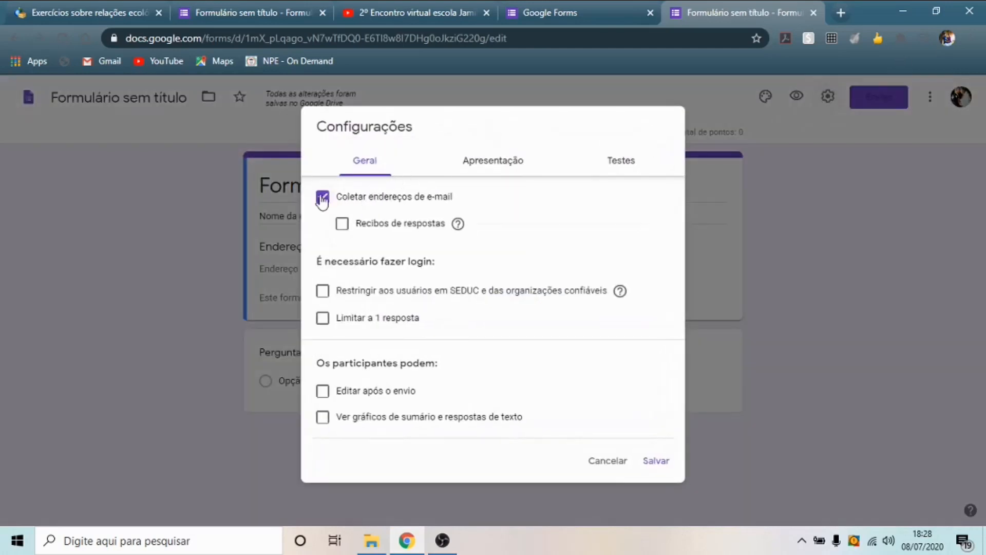
left_click(667, 465)
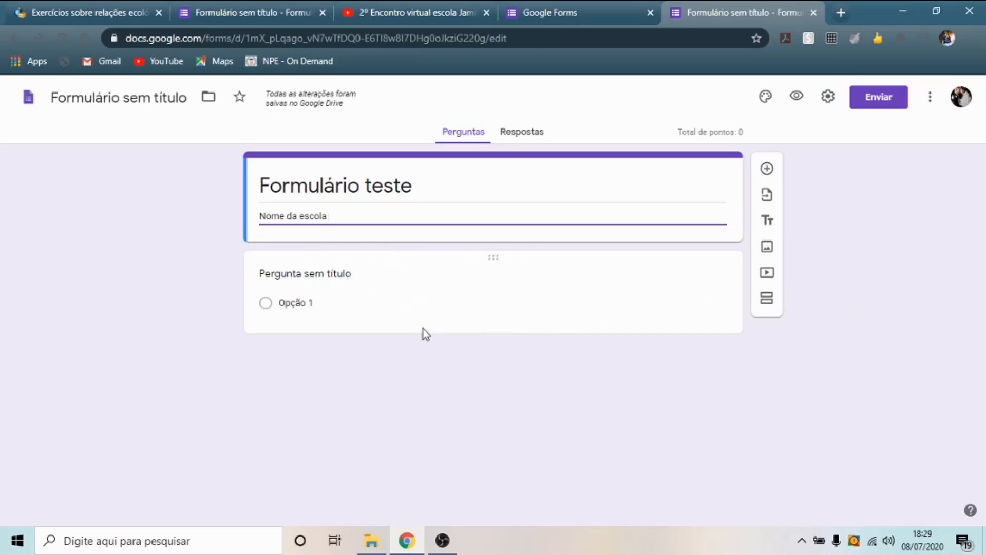
- Change the first question from multiple choice to short answer, title it 'Nome:', and mark it required
left_click(424, 309)
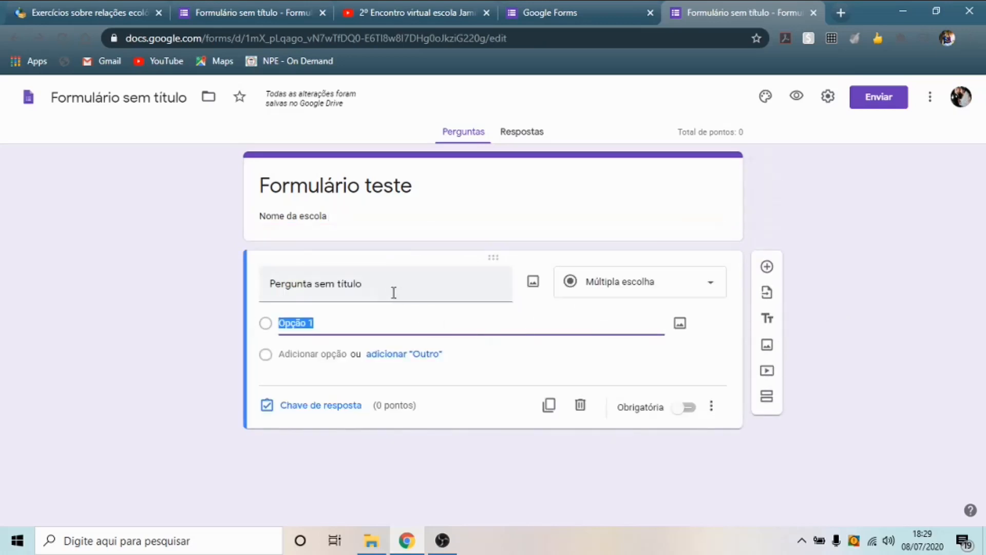
left_click(375, 286)
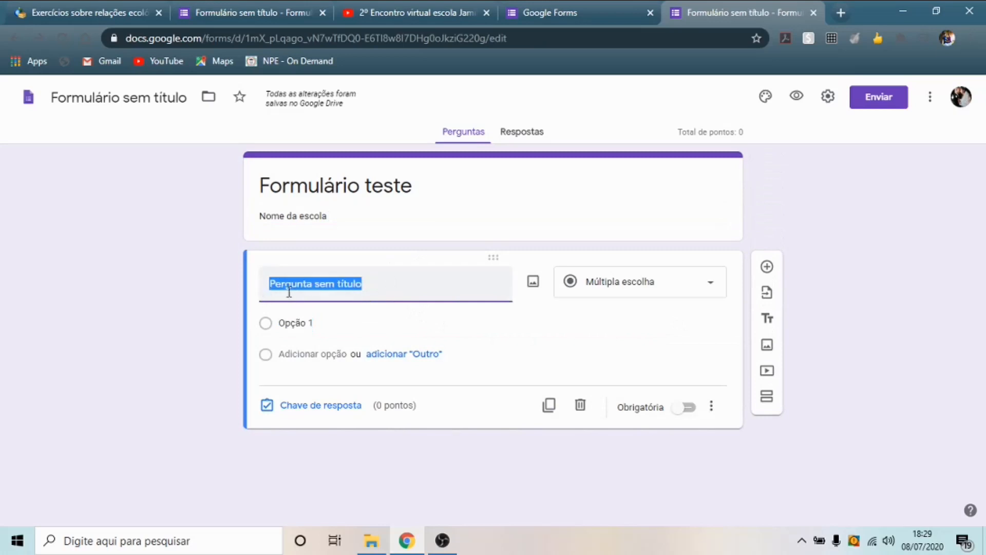
left_click(713, 288)
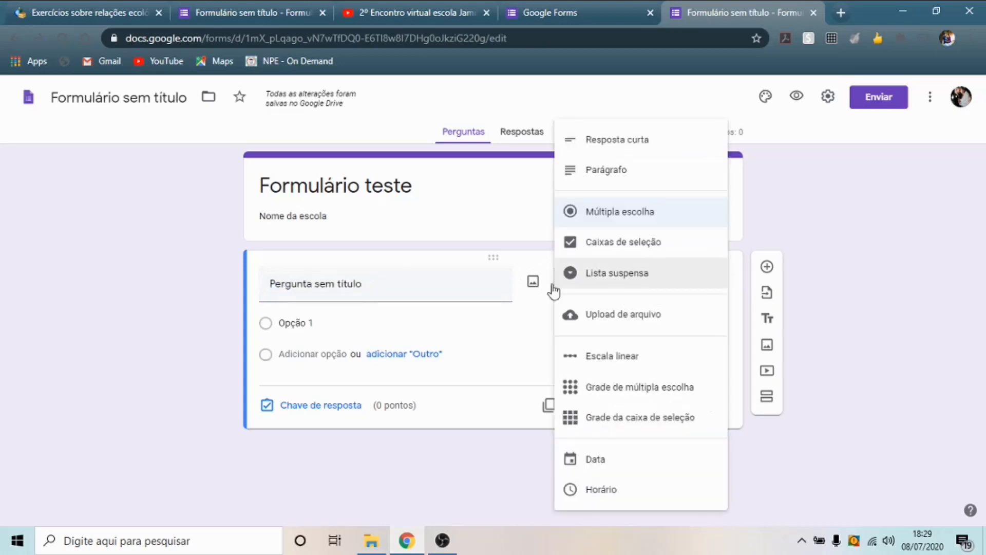
left_click(523, 304)
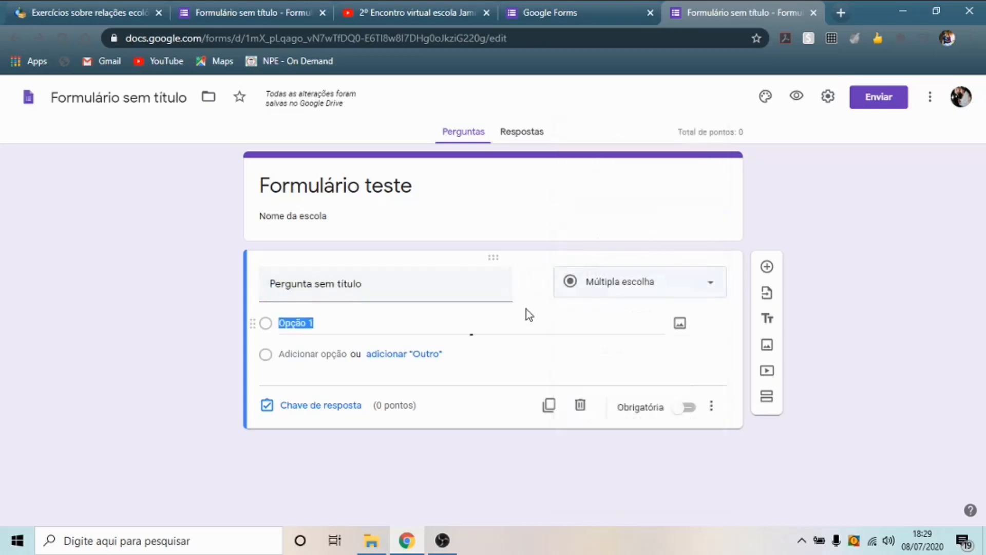
left_click(711, 288)
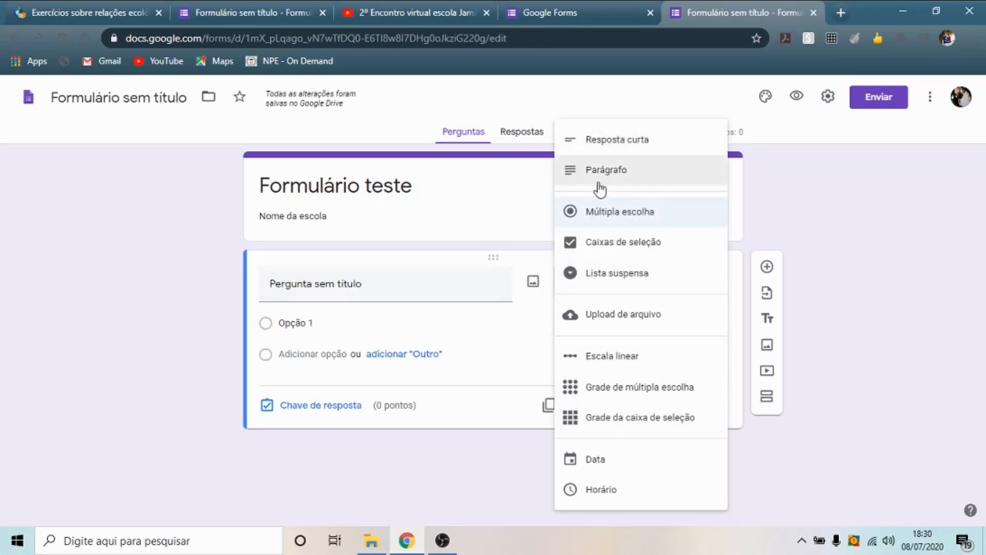
left_click(630, 141)
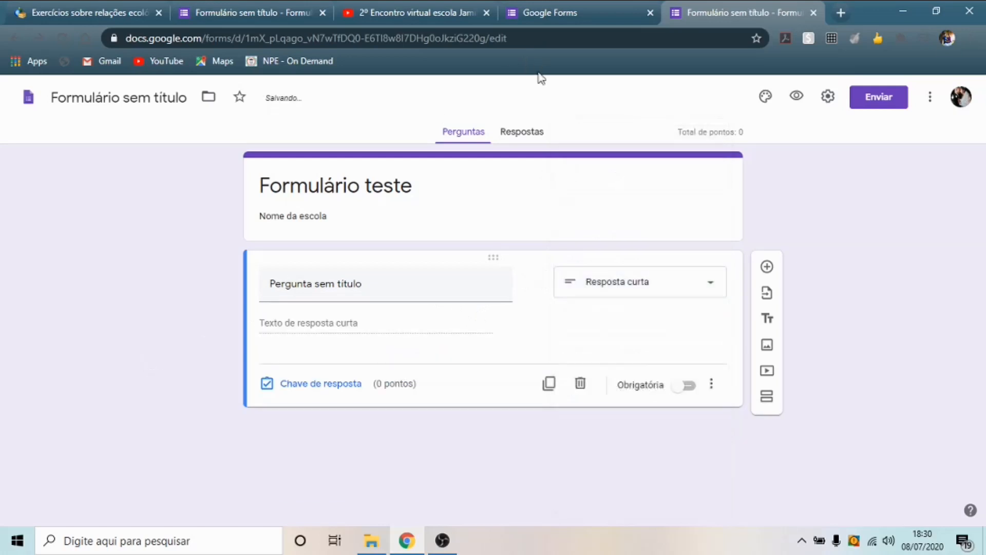
left_click(361, 283)
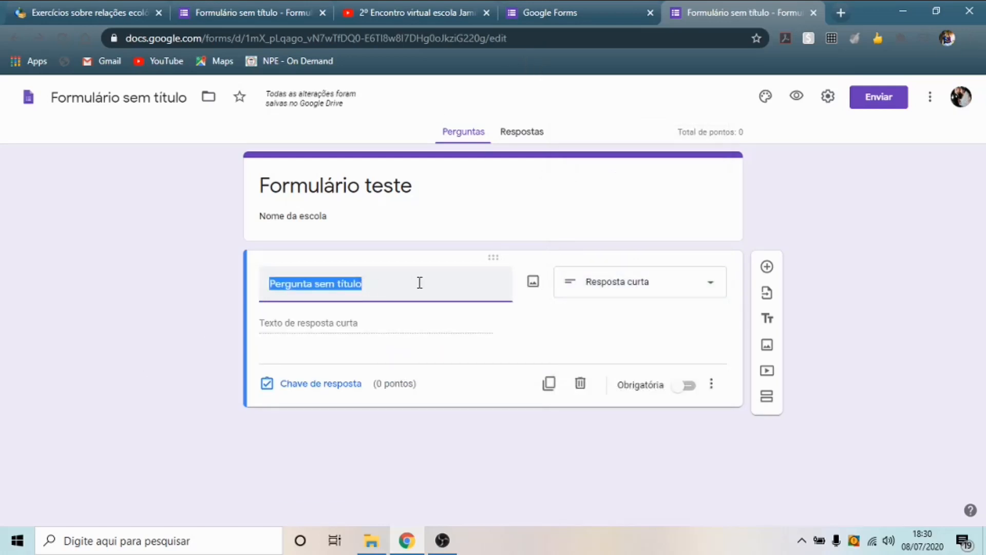
type("Nome:")
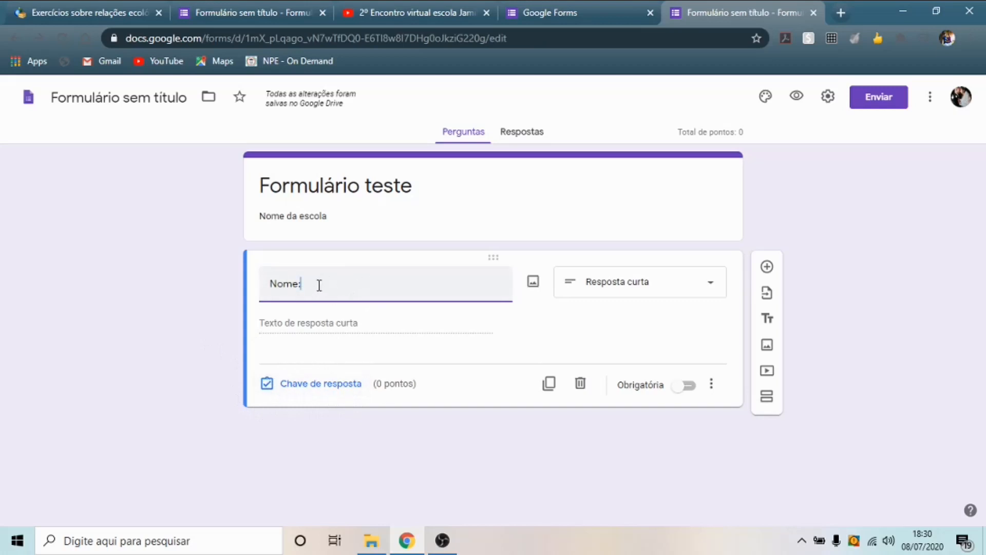
left_click(692, 394)
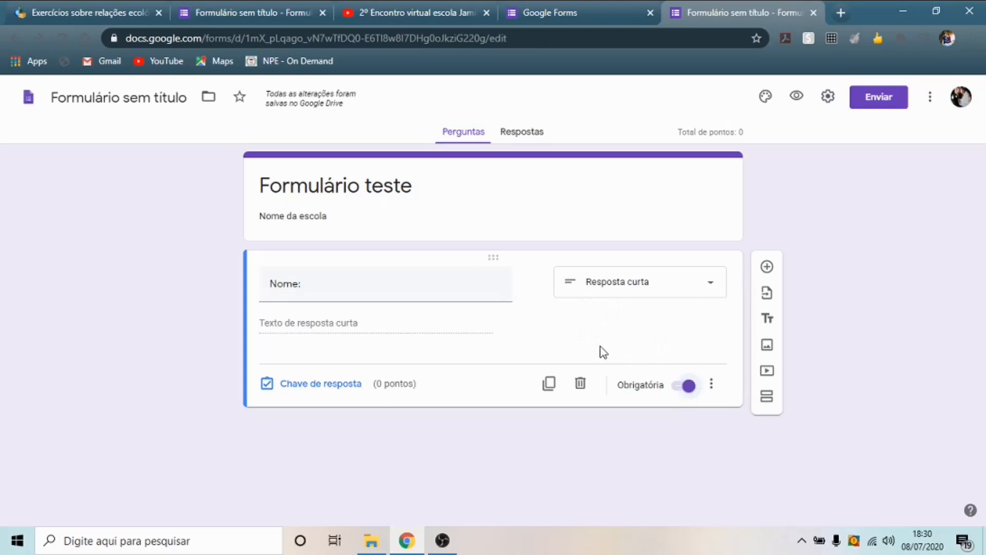
- Add a required paragraph question 'Indique o nome de sua escola', then add another question below
left_click(767, 268)
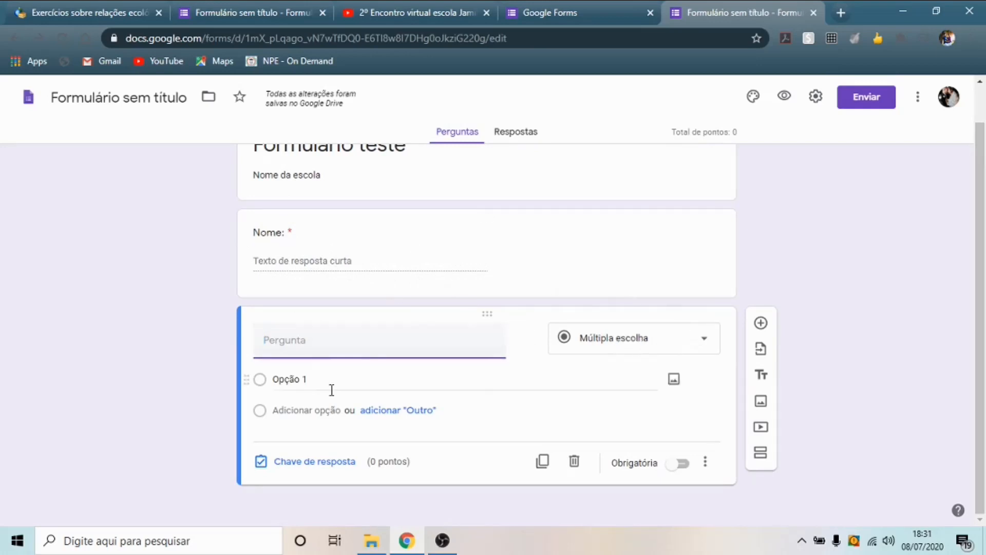
left_click(703, 342)
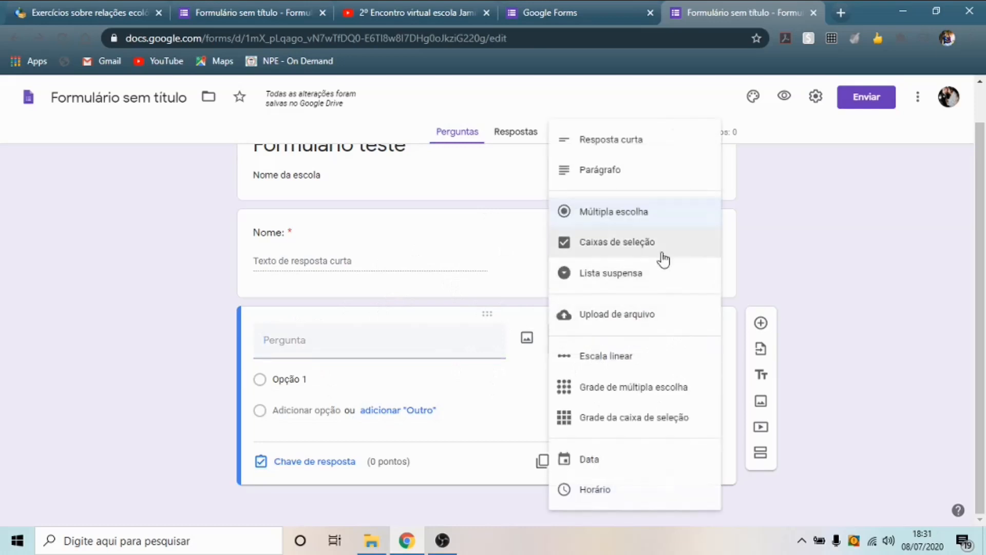
left_click(642, 170)
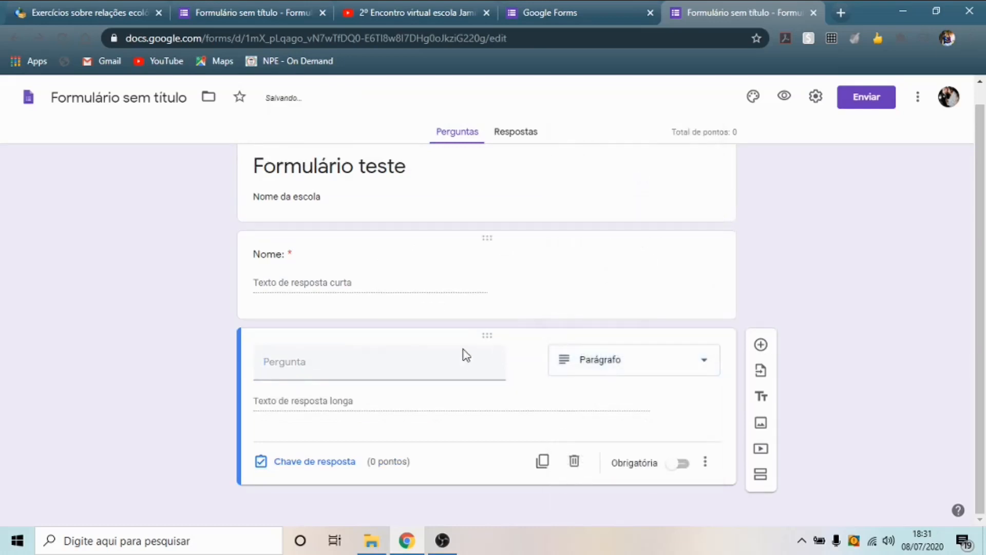
left_click(315, 363)
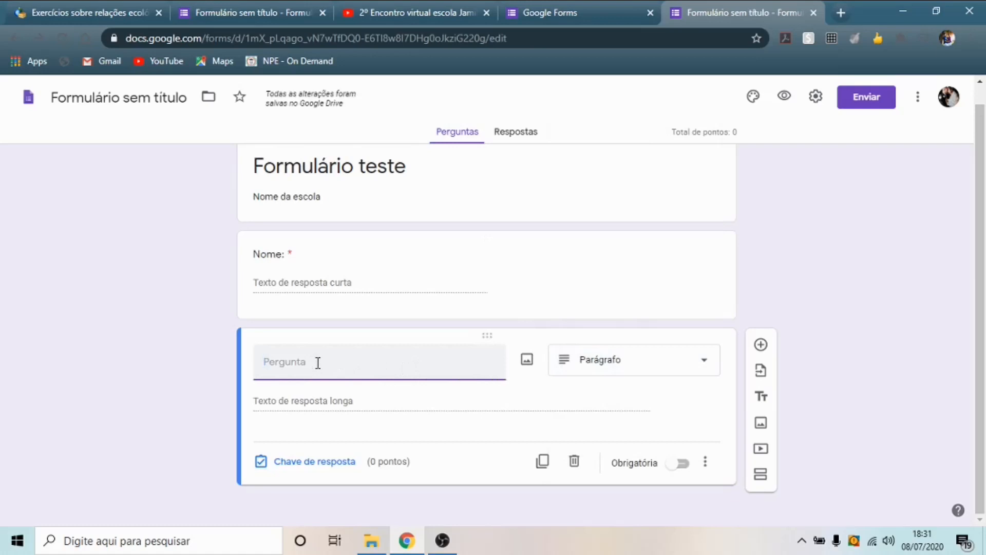
type("Nome")
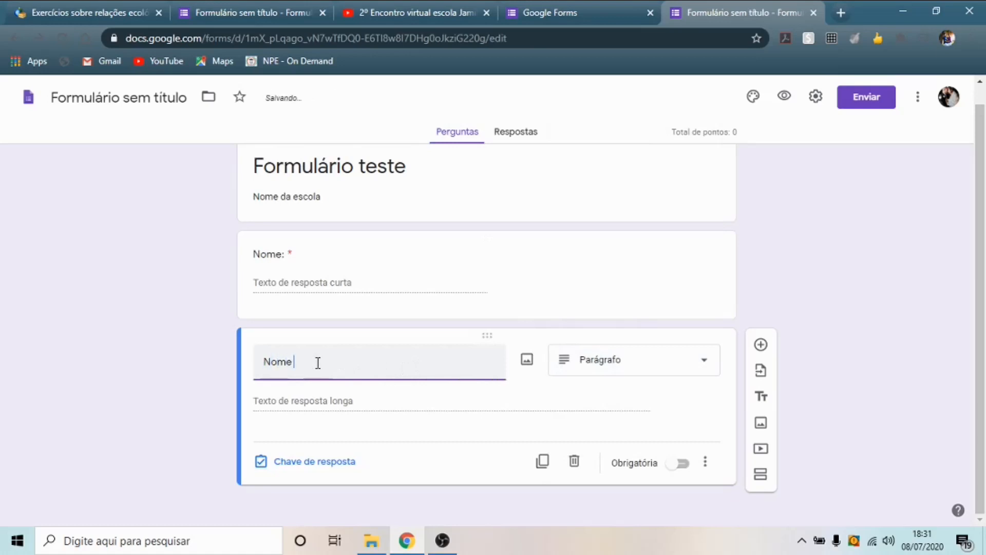
key("BackSpace")
key("BackSpace")
key("BackSpace")
key("BackSpace")
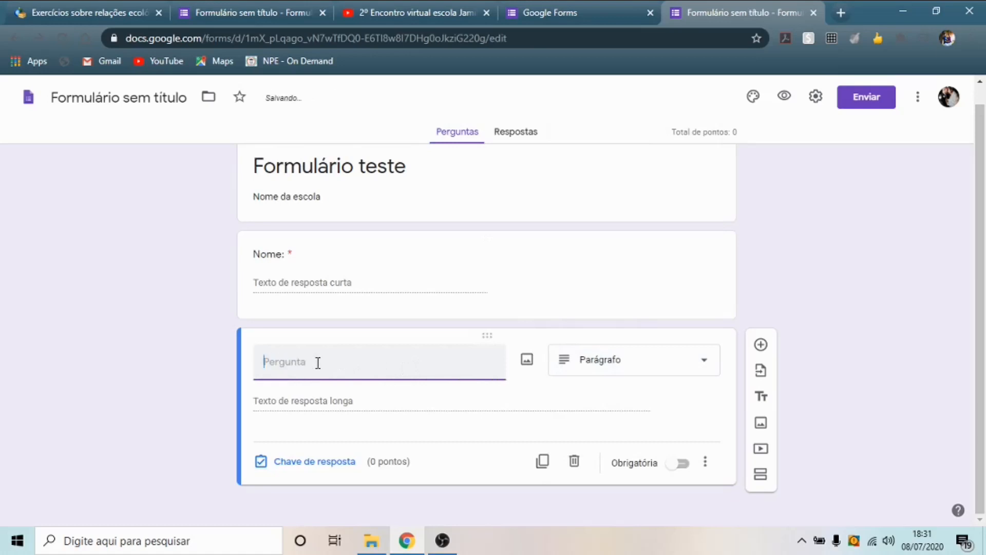
type("Indique o noemme de sua escola")
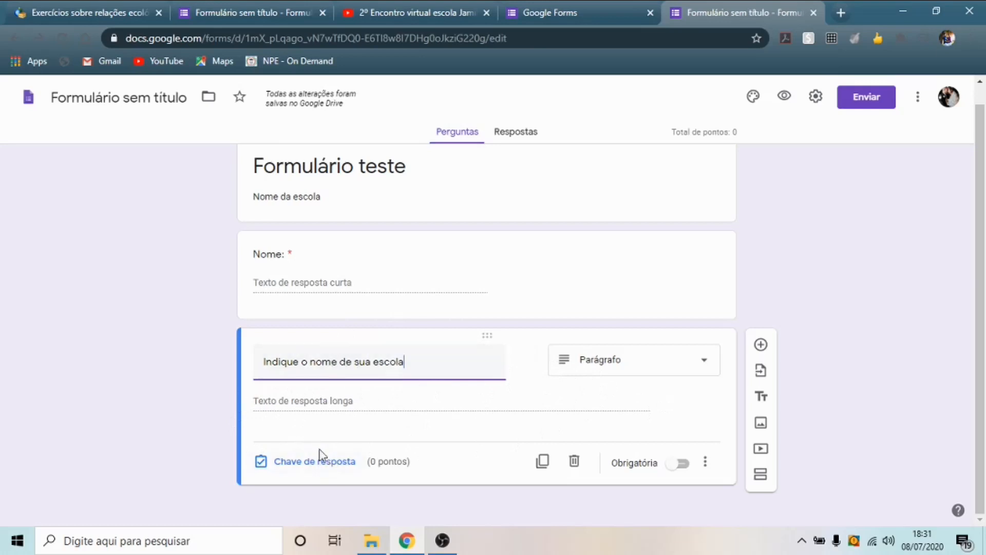
left_click(688, 465)
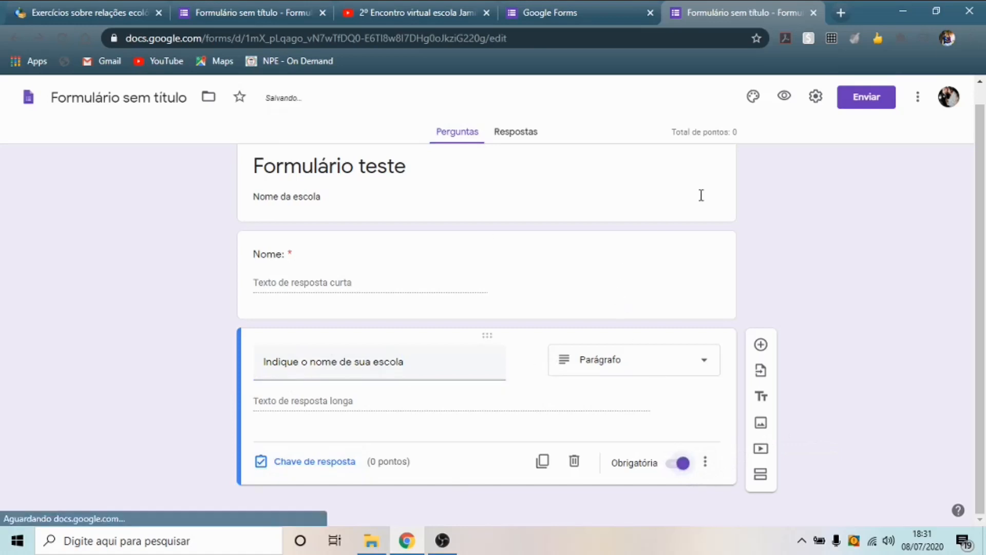
left_click(761, 347)
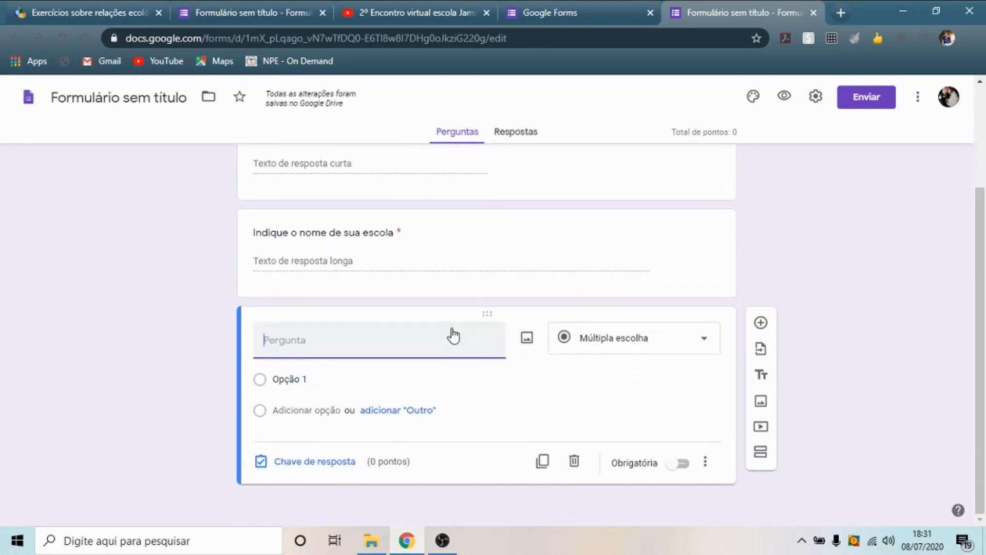
scroll(480, 297, "up", 3)
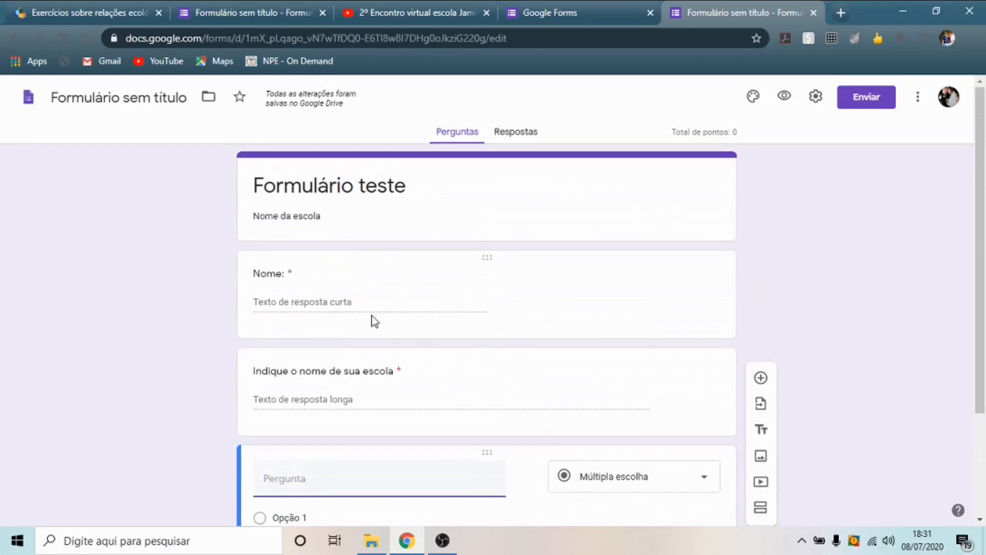
scroll(394, 301, "down", 2)
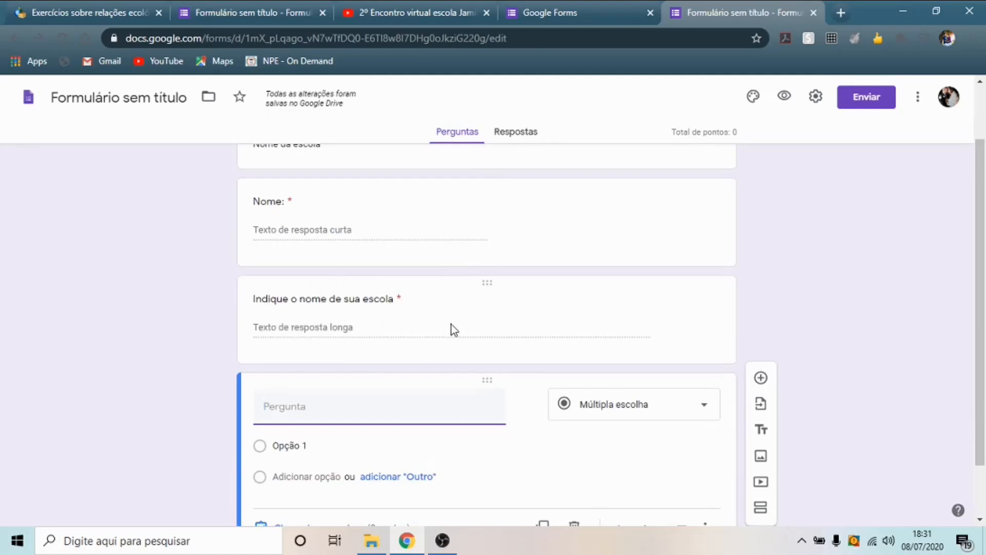
scroll(424, 315, "down", 1)
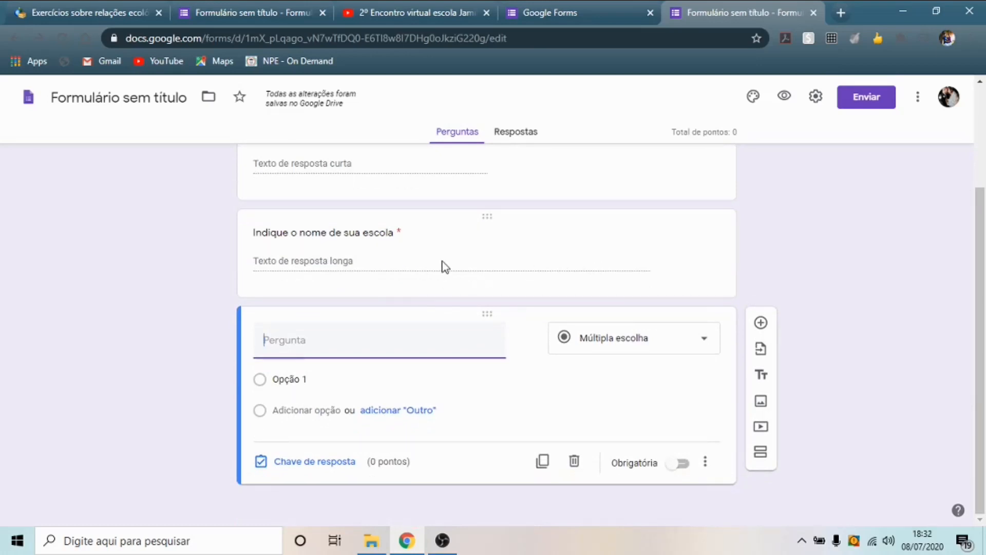
left_click(339, 262)
- Make the new question a checkbox question titled '2º Anos E.M.'
left_click(707, 343)
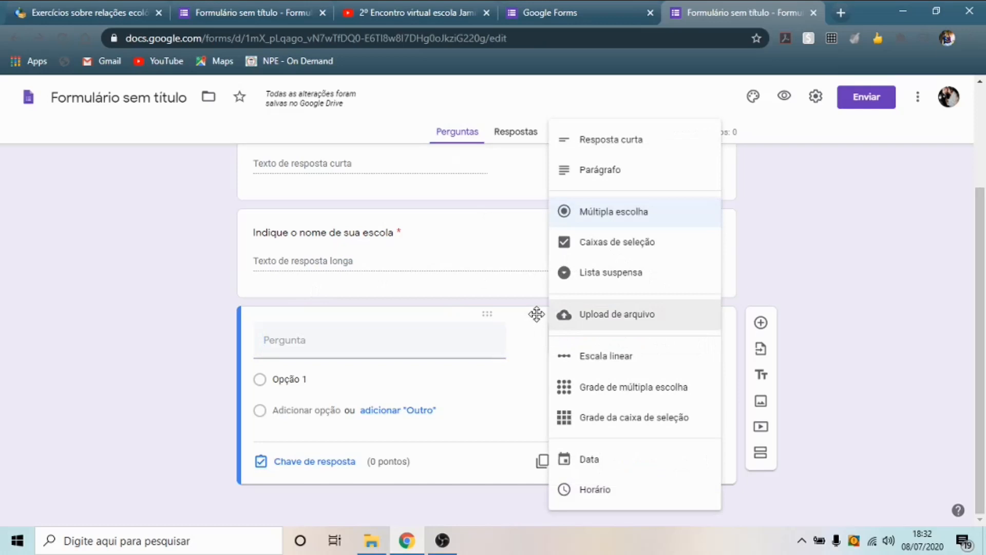
left_click(467, 344)
left_click(706, 347)
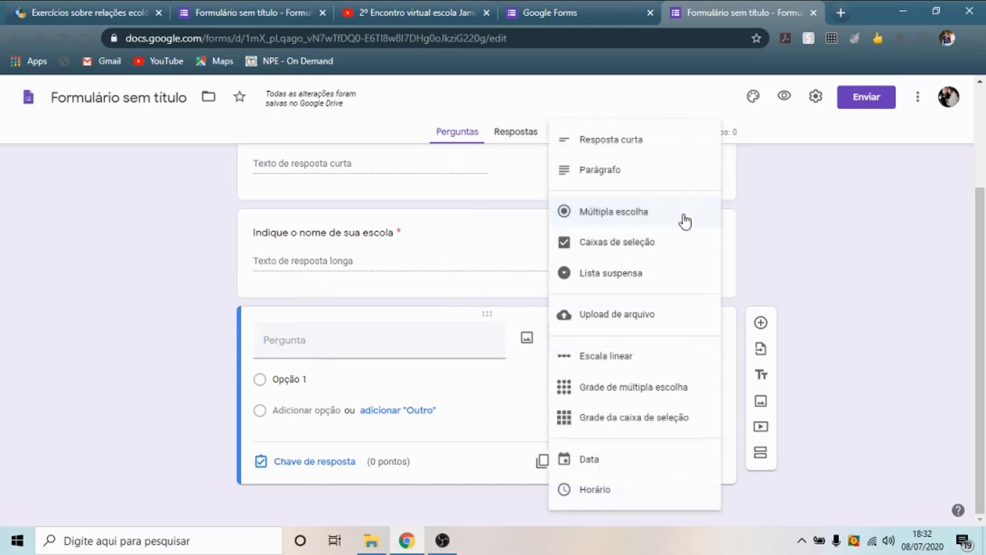
left_click(667, 243)
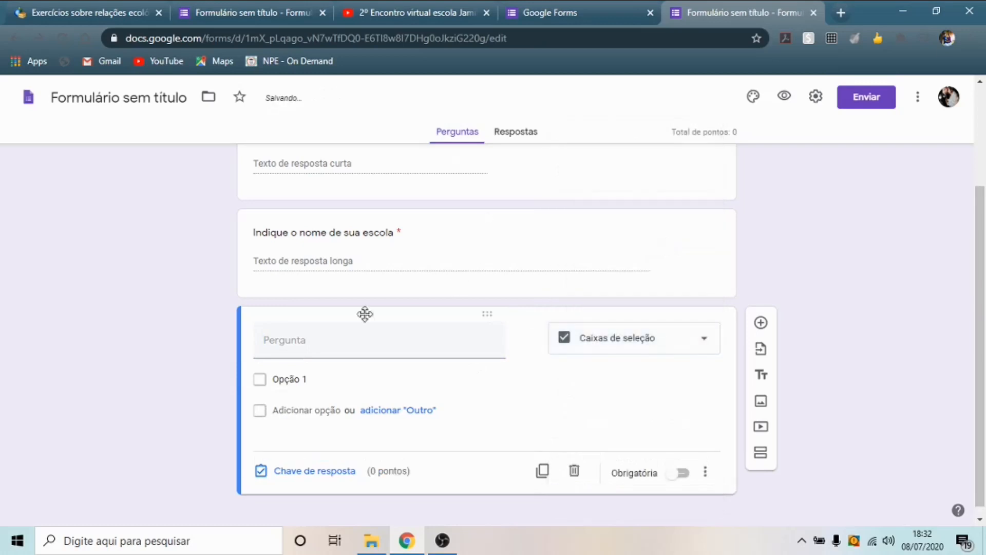
left_click(315, 341)
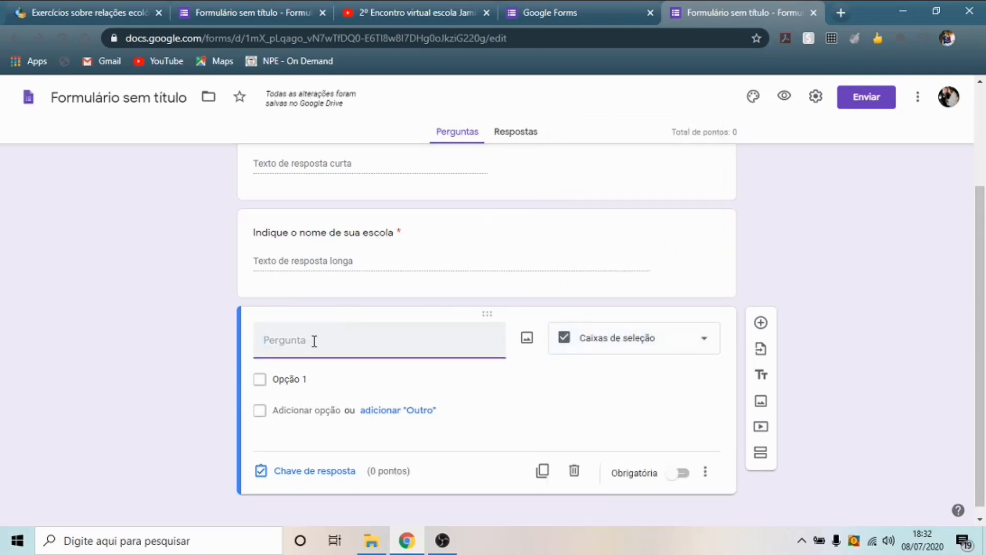
type("2º Anos")
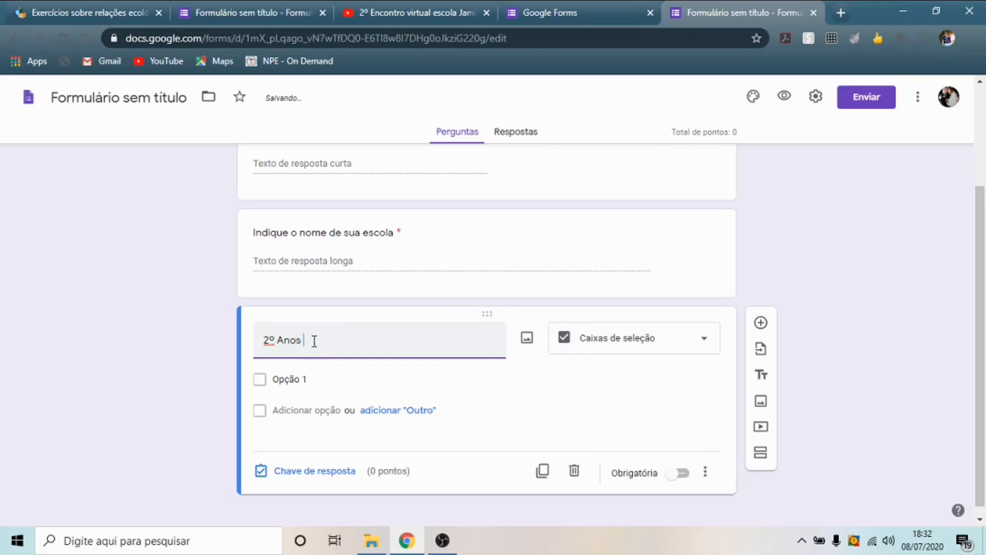
type(" E.M.")
- Enter the choices 2ºA, 2ºB and 2ºC, and remove the Outros option
left_click(341, 377)
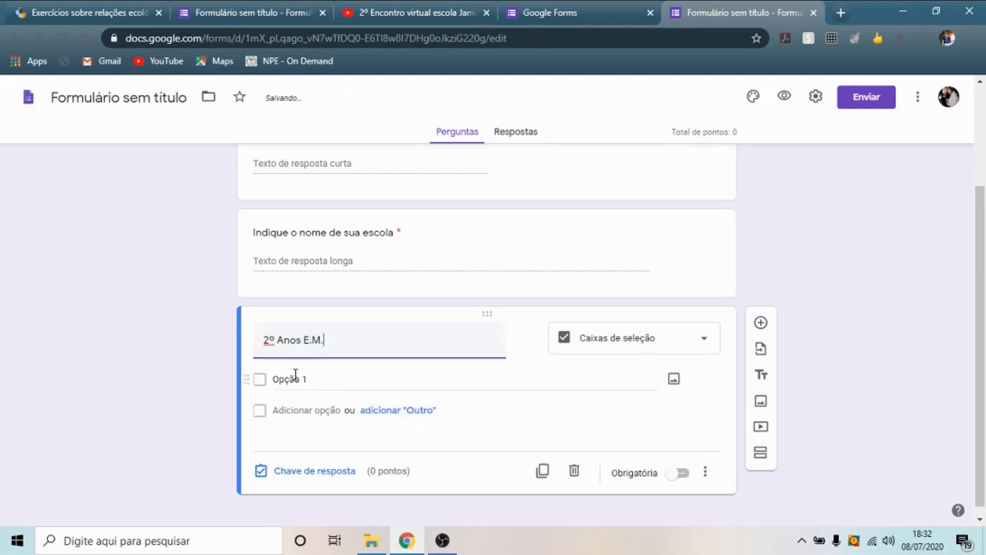
left_click(321, 380)
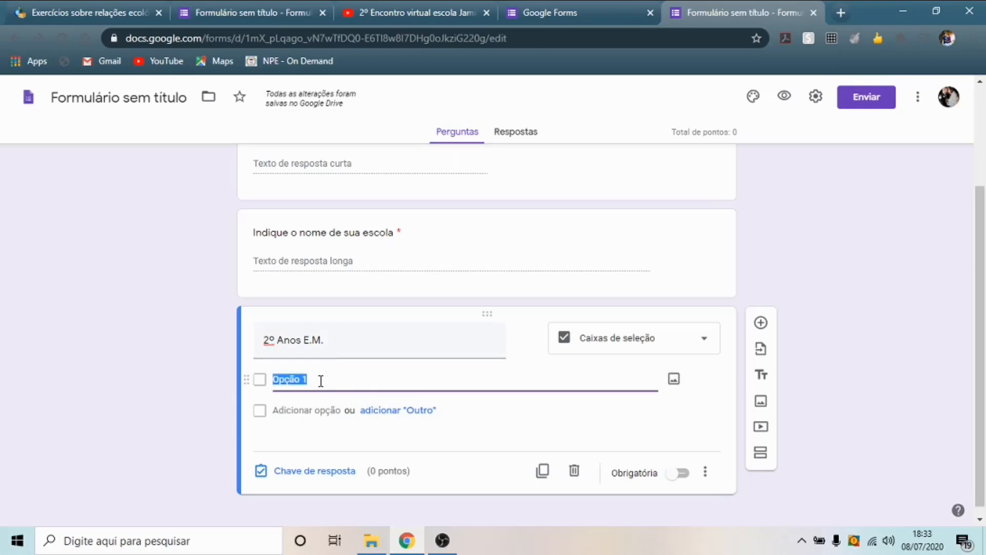
type("2ºA")
key("Return")
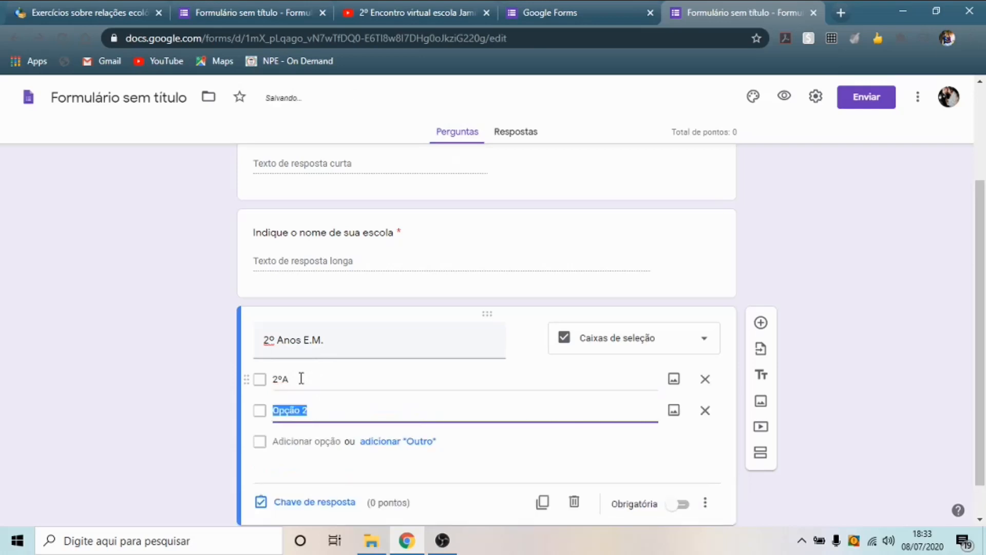
type("2ºB")
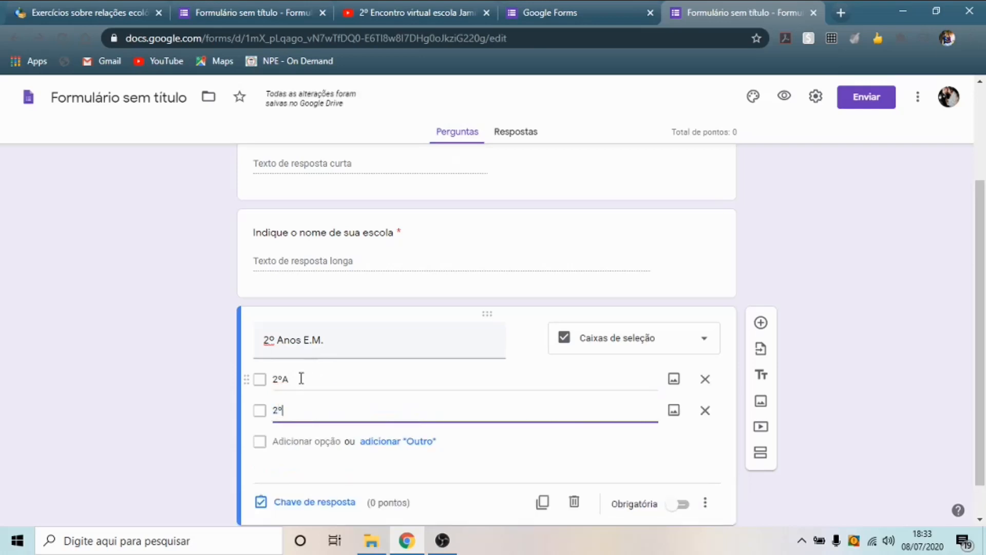
left_click(388, 443)
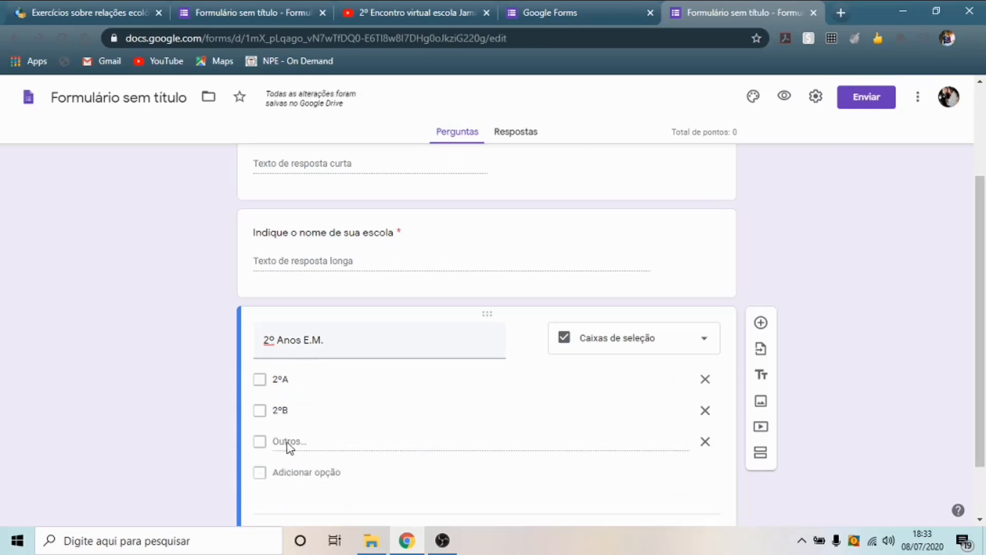
left_click(302, 472)
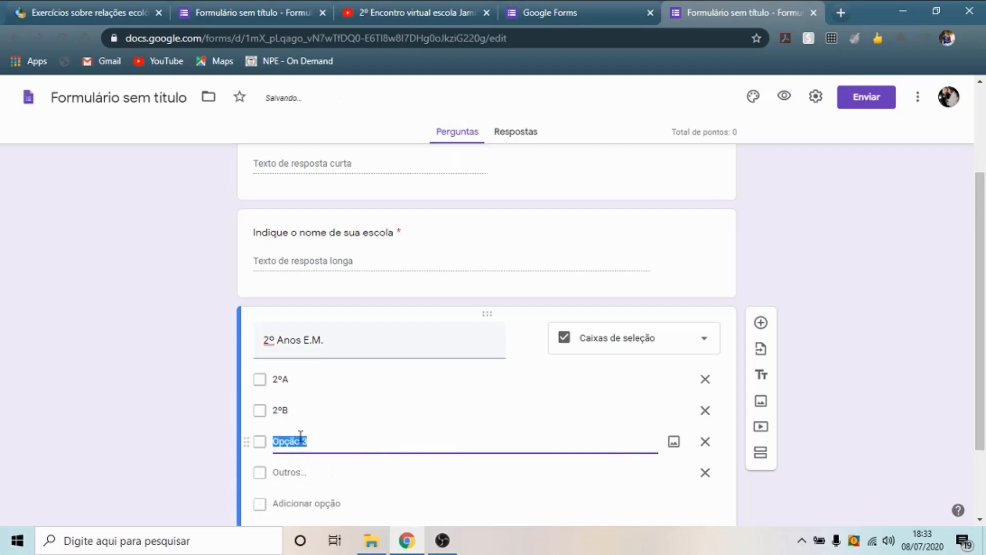
type("2")
type("]C")
scroll(360, 426, "down", 2)
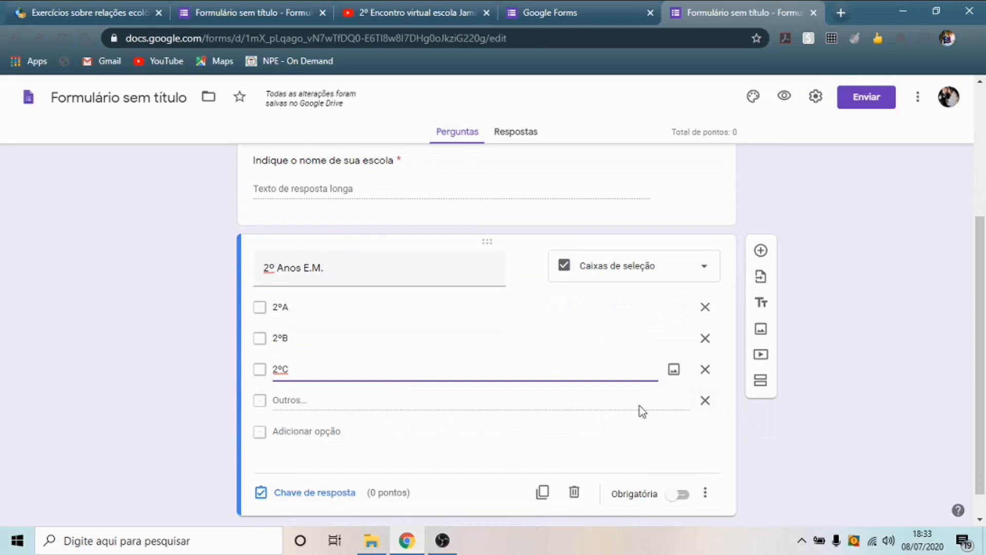
left_click(705, 400)
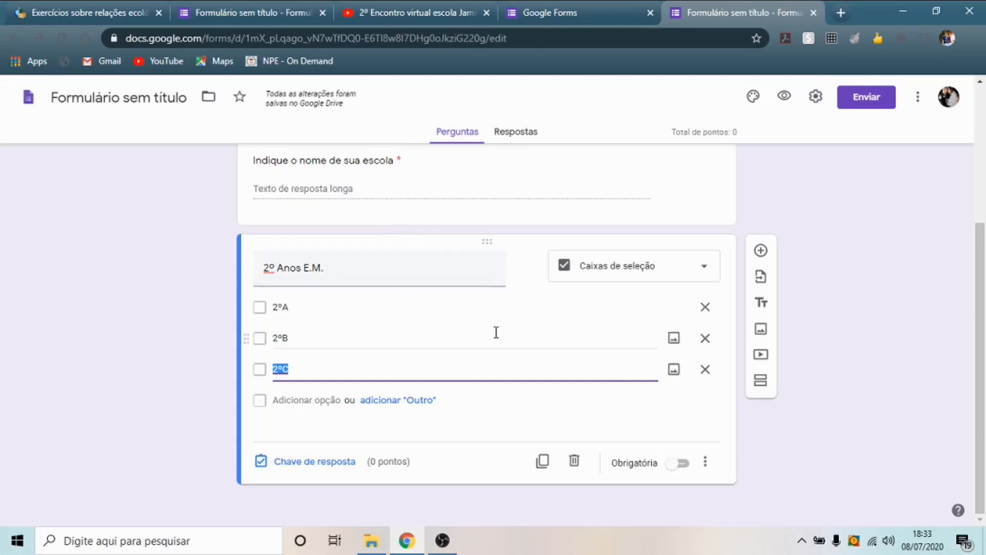
- Insert a new untitled Seção 2 after the checkbox class question and review the form
left_click(760, 386)
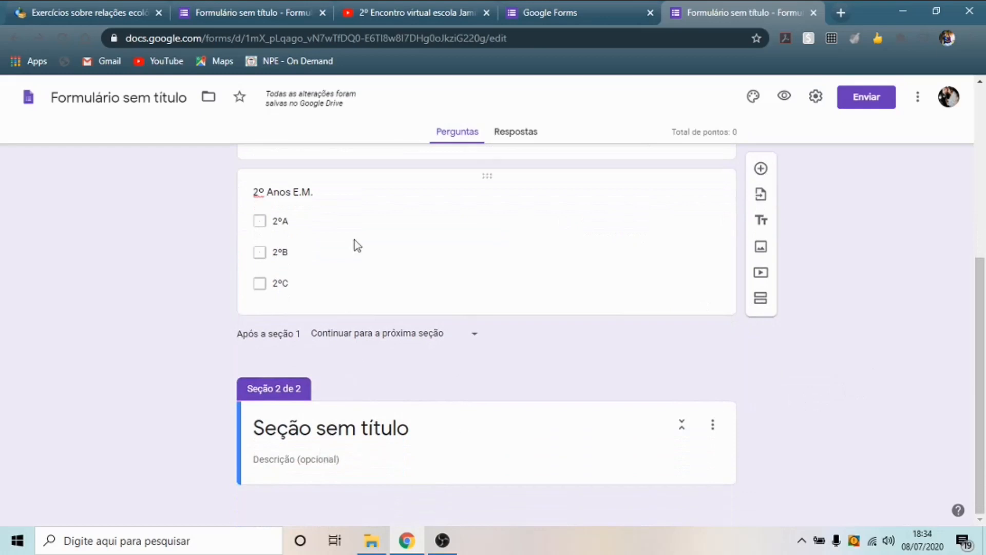
scroll(498, 285, "up", 6)
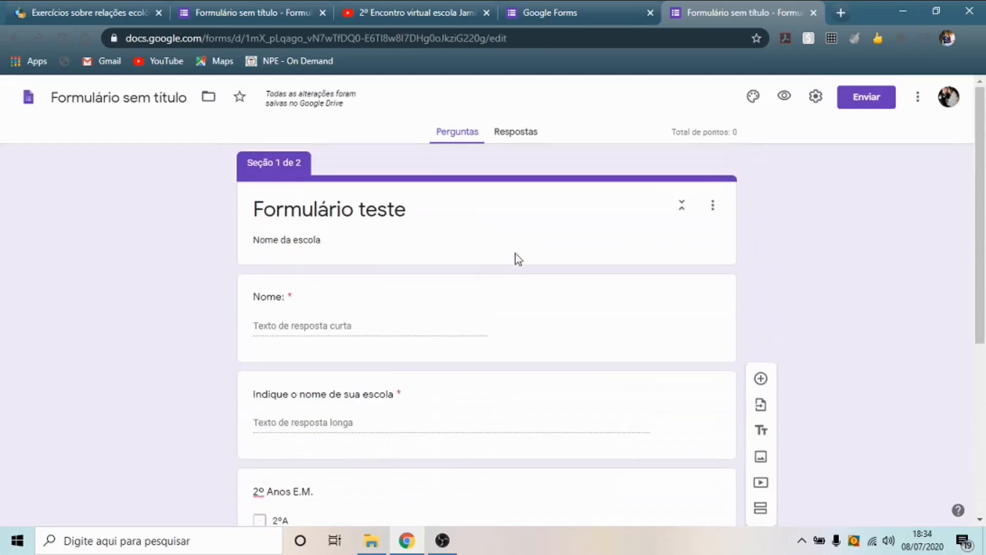
scroll(516, 256, "down", 3)
scroll(514, 254, "down", 3)
scroll(496, 279, "up", 5)
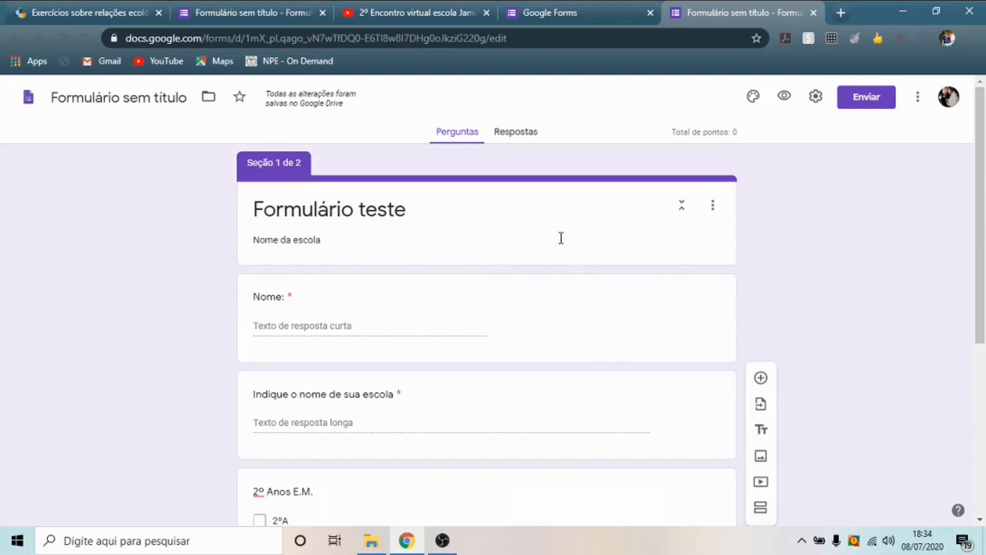
left_click(786, 98)
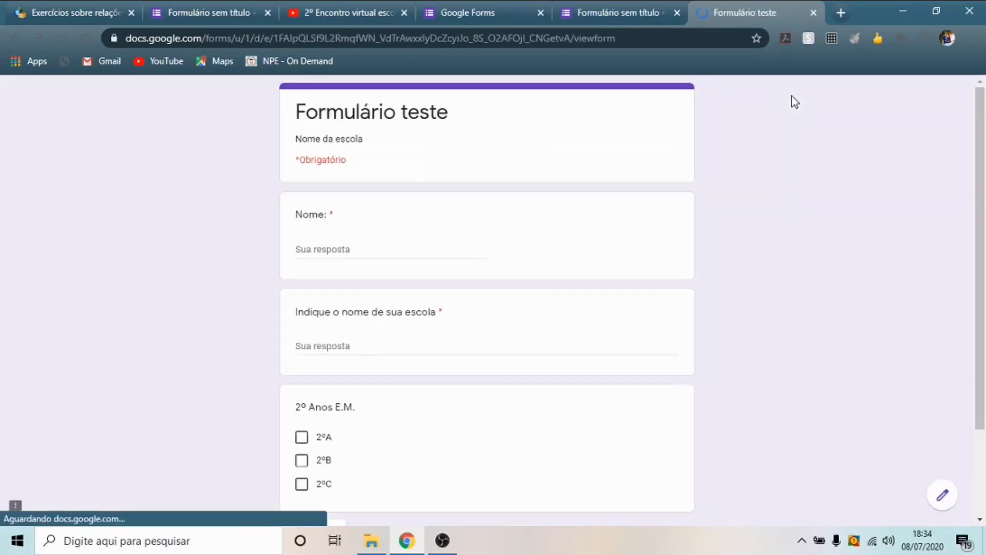
scroll(721, 217, "down", 3)
scroll(721, 218, "up", 3)
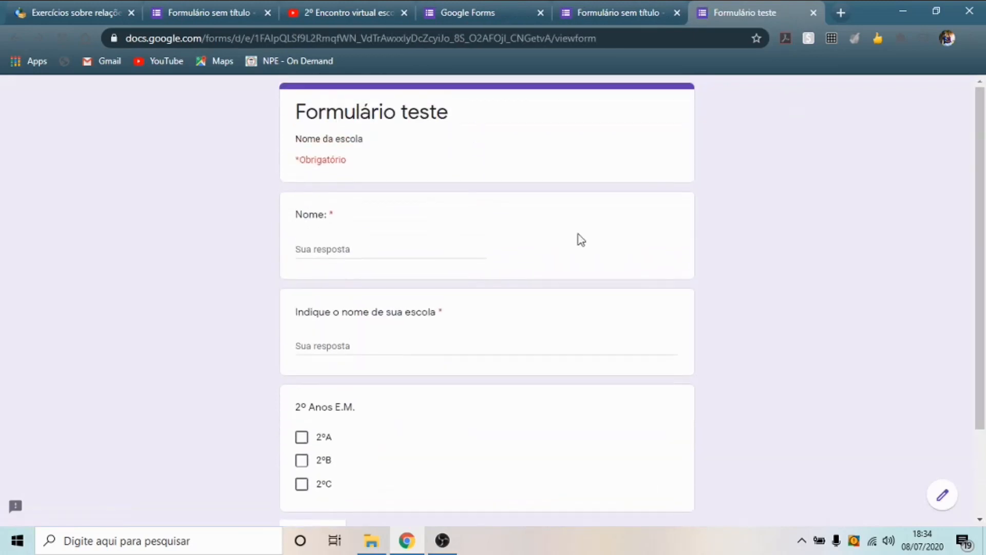
scroll(598, 182, "down", 1)
scroll(601, 195, "down", 2)
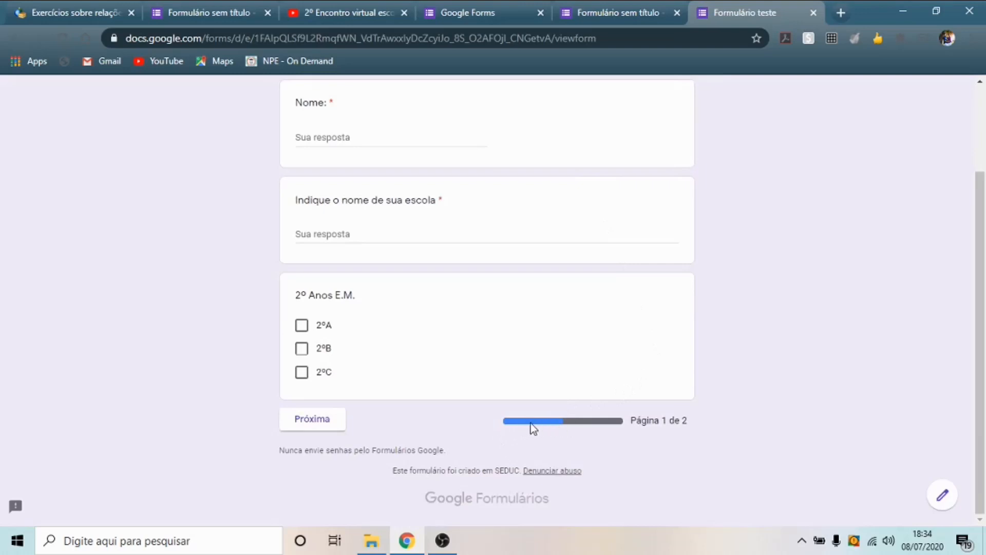
left_click(327, 424)
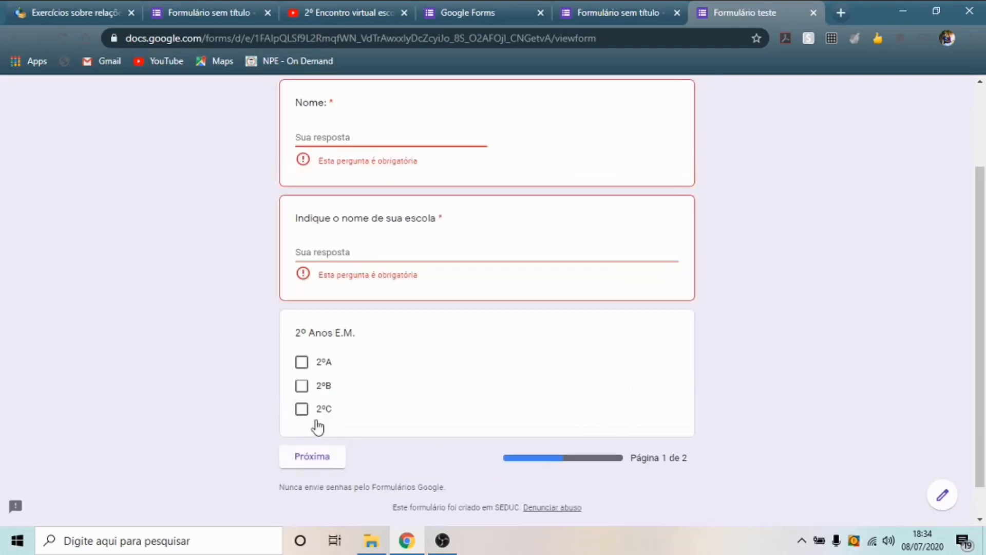
scroll(400, 211, "up", 3)
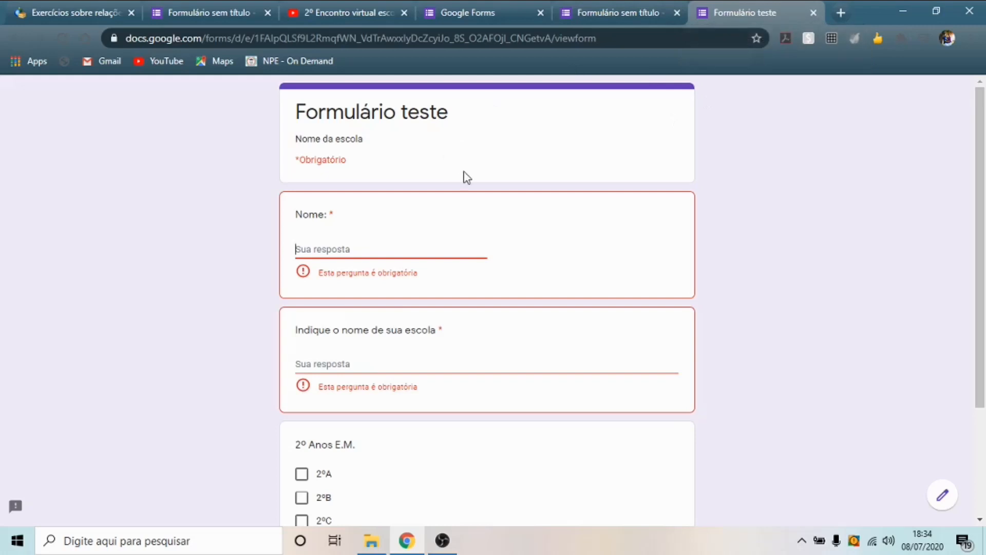
left_click(811, 13)
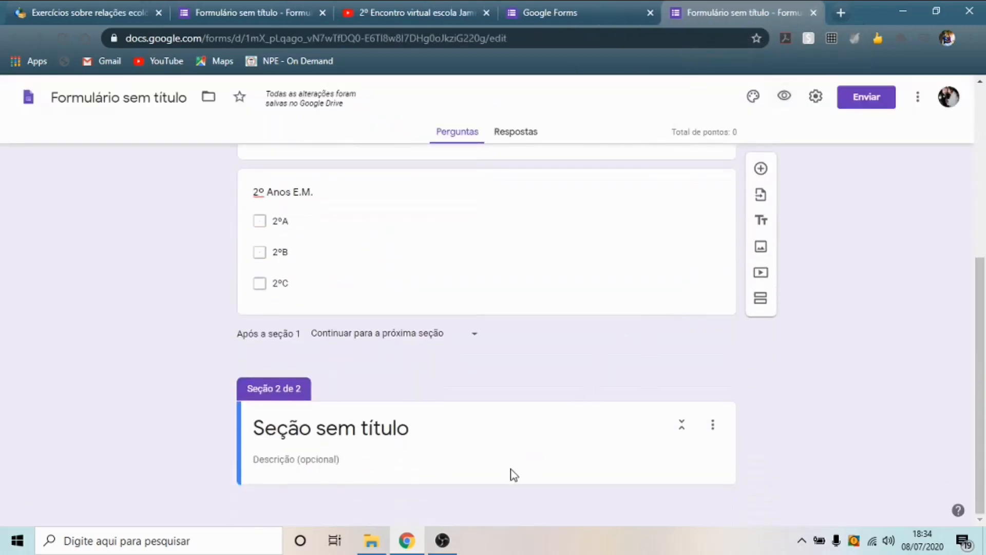
- Title the second section 'Veja o vídeo e responda o questionário'
left_click(488, 454)
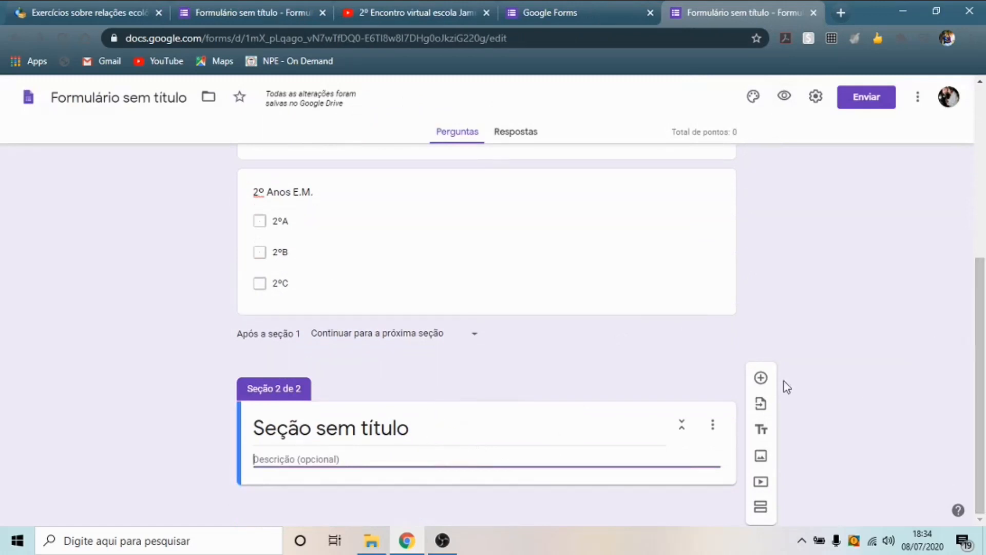
left_click(418, 427)
key("BackSpace")
type("Ve")
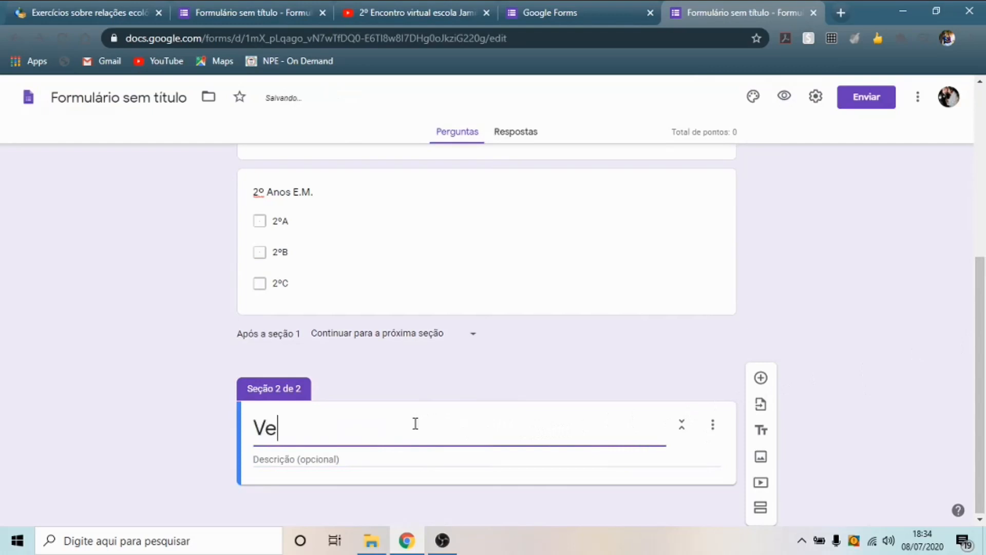
type("ja o vídeo e respon")
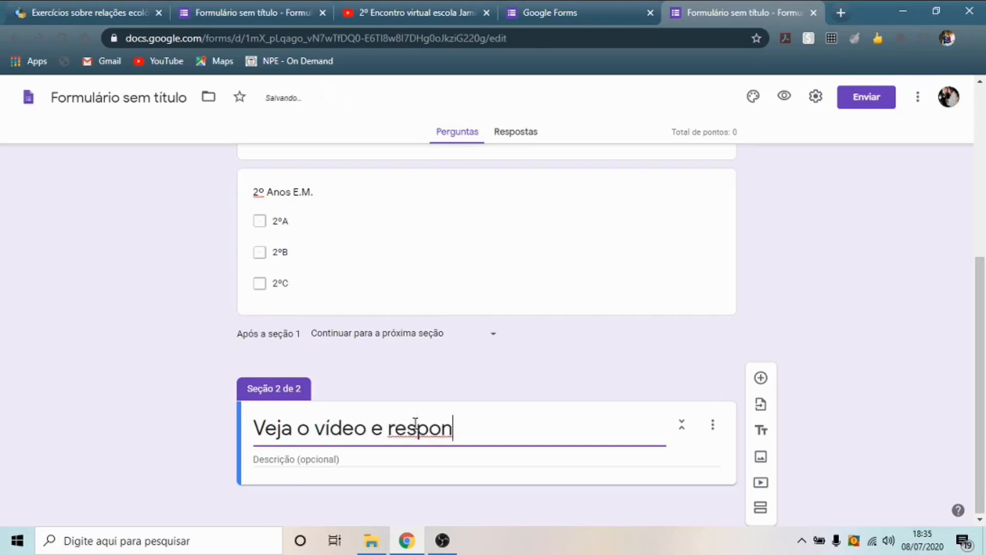
type("da o questionário")
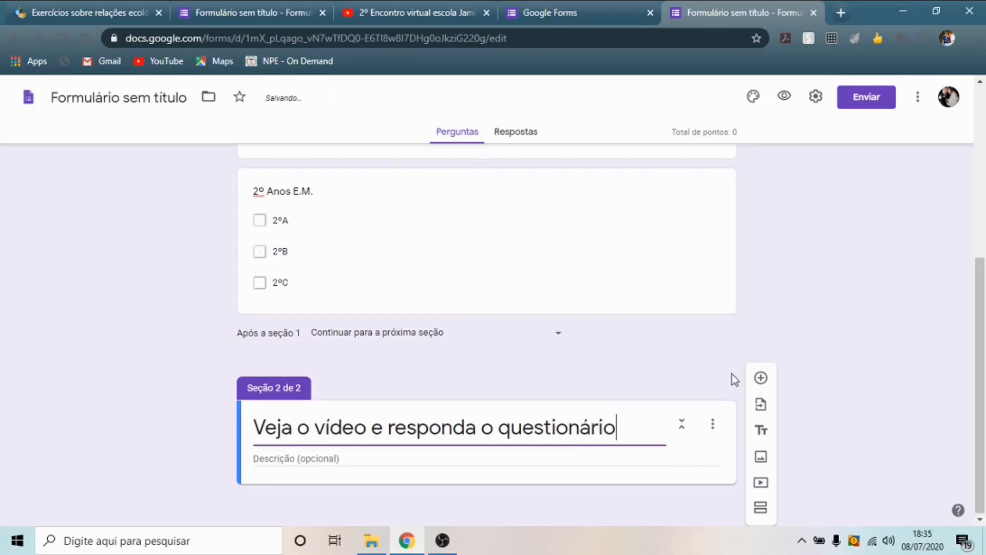
- Add a question to the section and open the Selecionar vídeo YouTube search
left_click(761, 378)
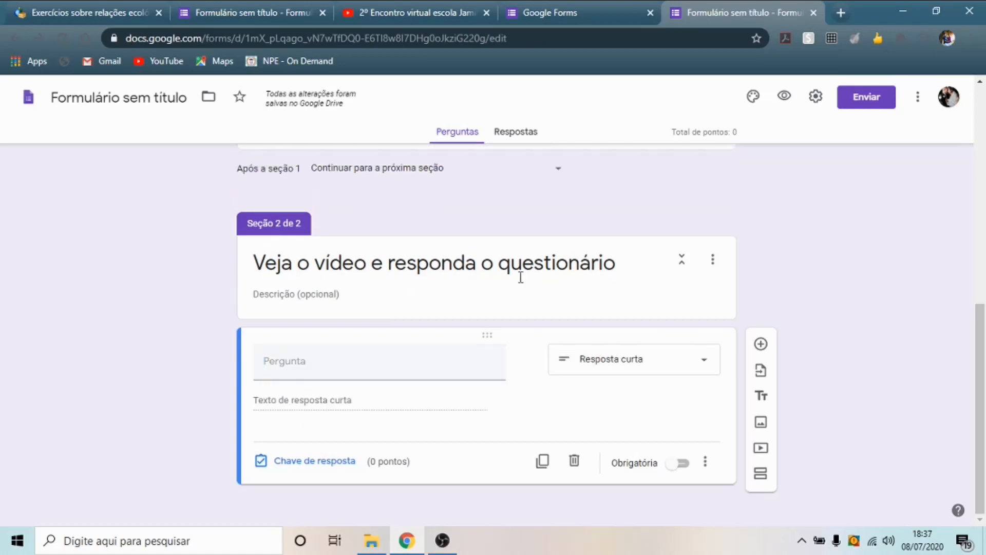
left_click(762, 450)
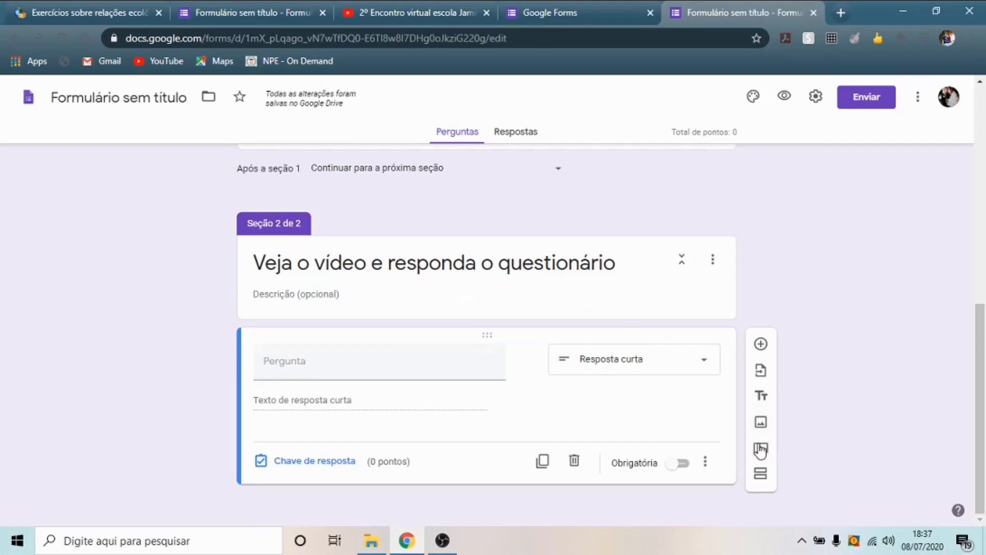
left_click(761, 450)
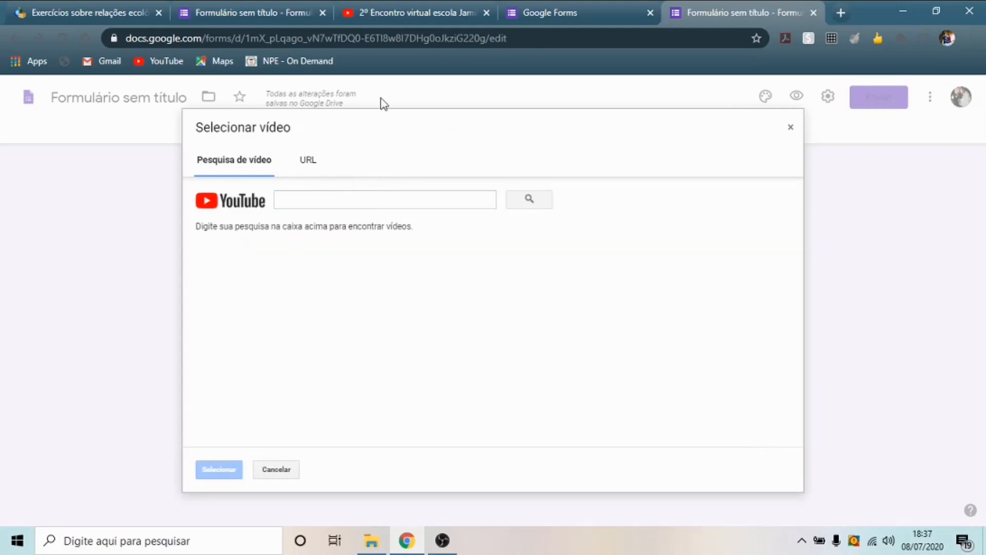
- Copy the YouTube link and embed '2º Encontro virtual escola Jamil' via Selecionar vídeo
left_click(433, 13)
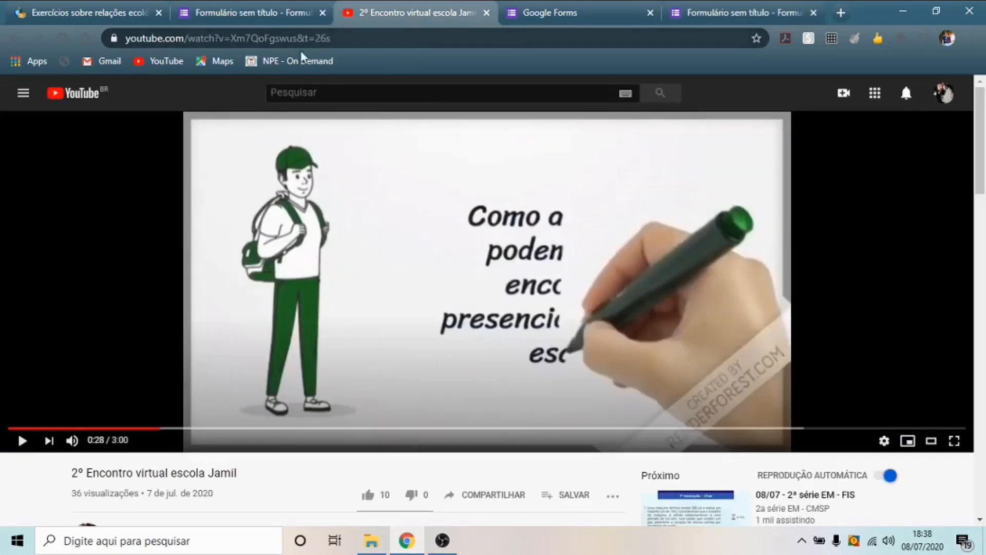
left_click(346, 38)
key("End")
left_click_drag(401, 39, 128, 40)
key("ctrl+c")
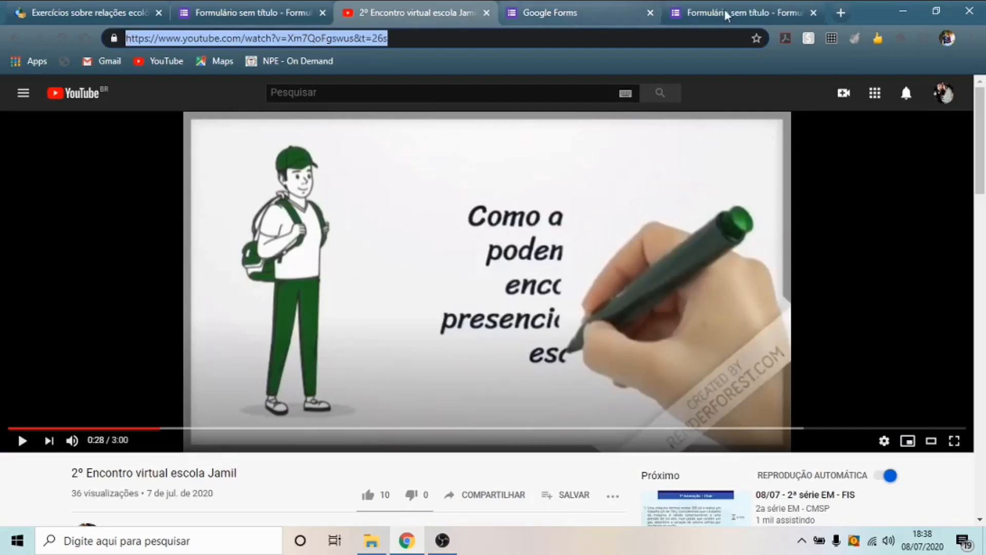
left_click(742, 13)
left_click(312, 200)
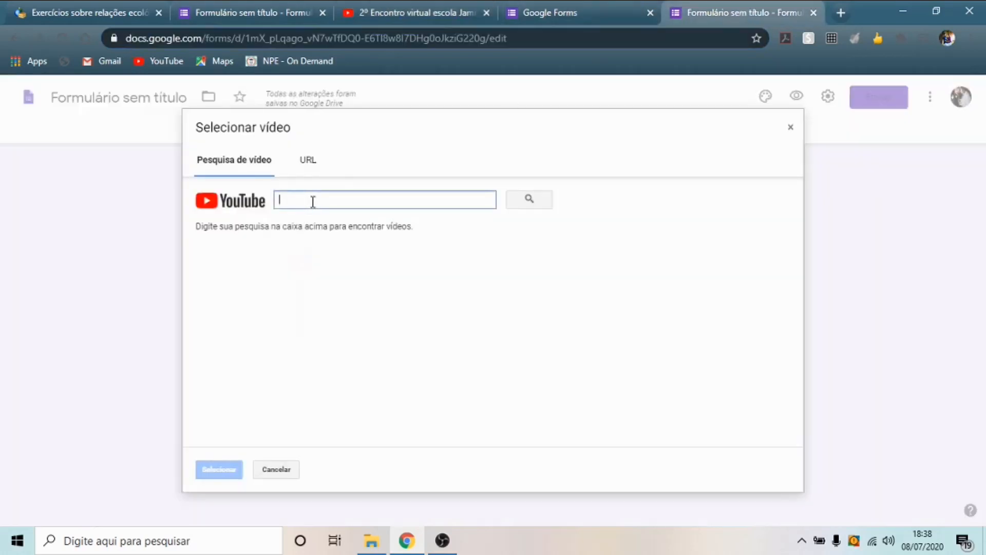
key("ctrl+v")
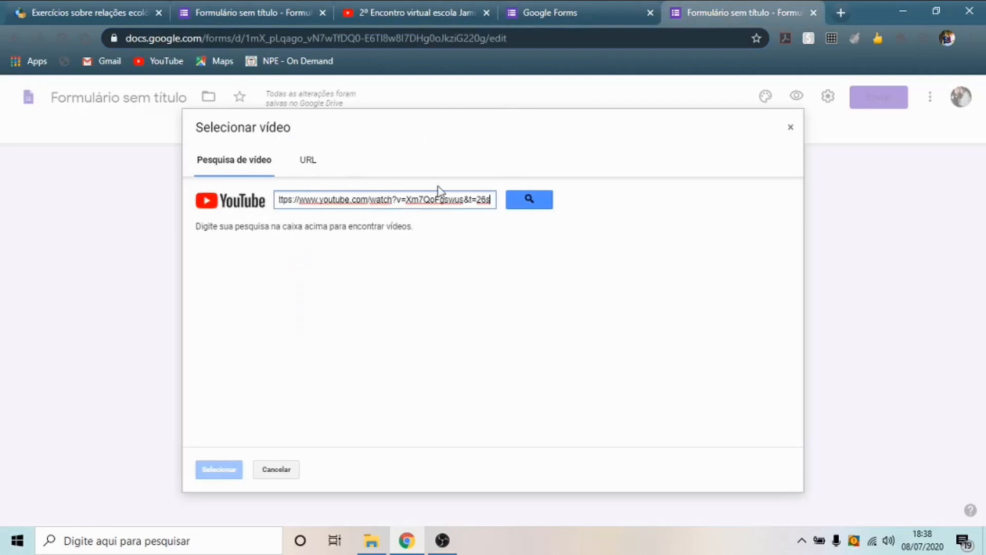
left_click(534, 202)
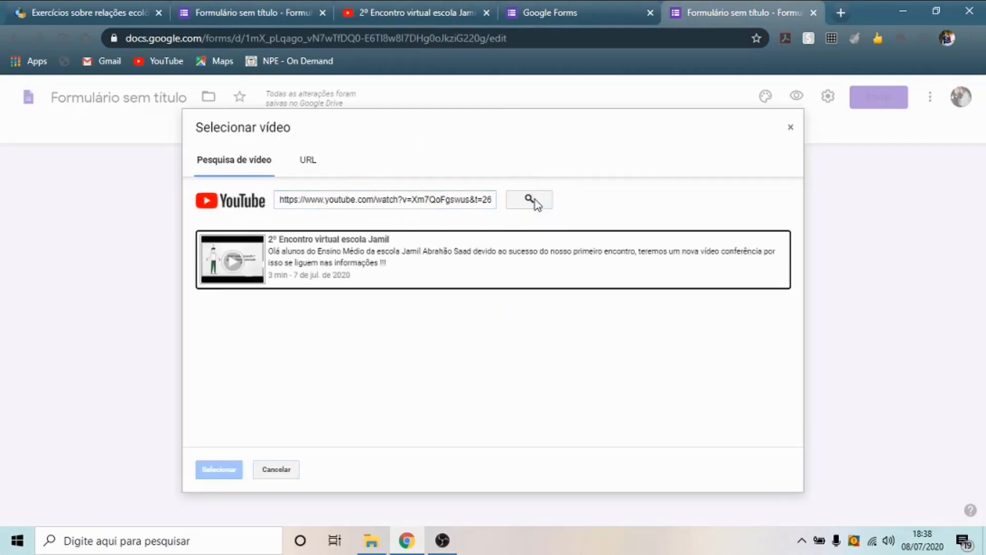
left_click(327, 257)
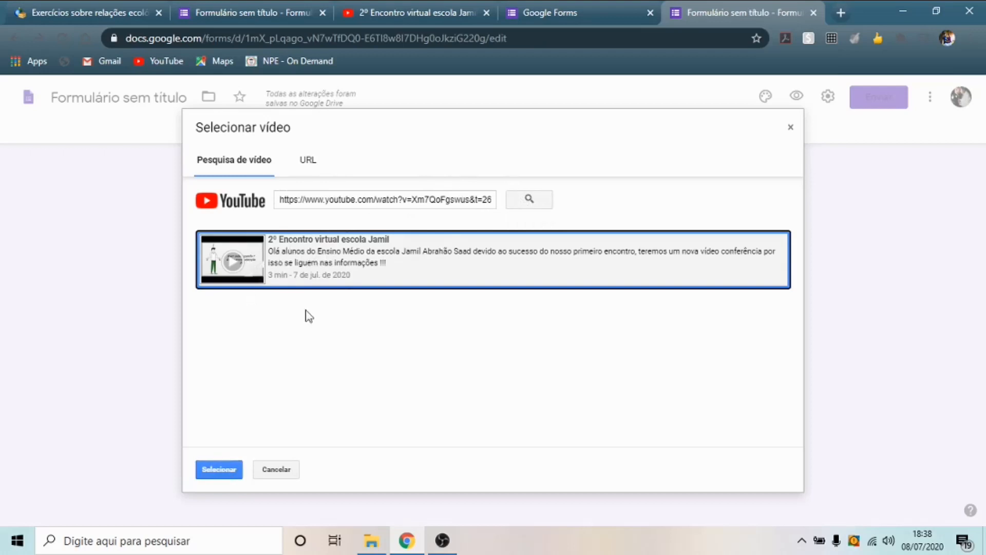
left_click(221, 469)
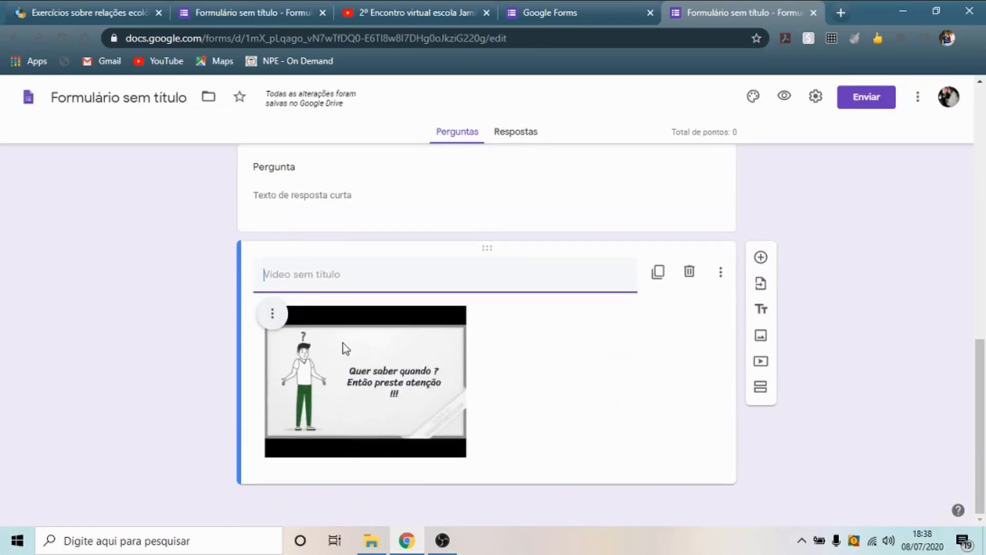
- Centre the embedded video in its card with Alinhar ao centro
left_click(278, 321)
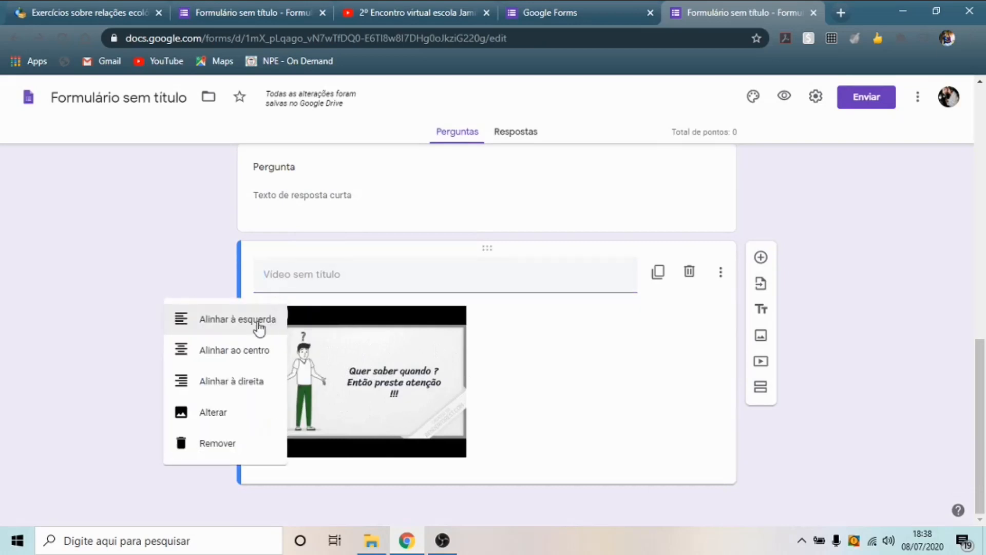
left_click(237, 353)
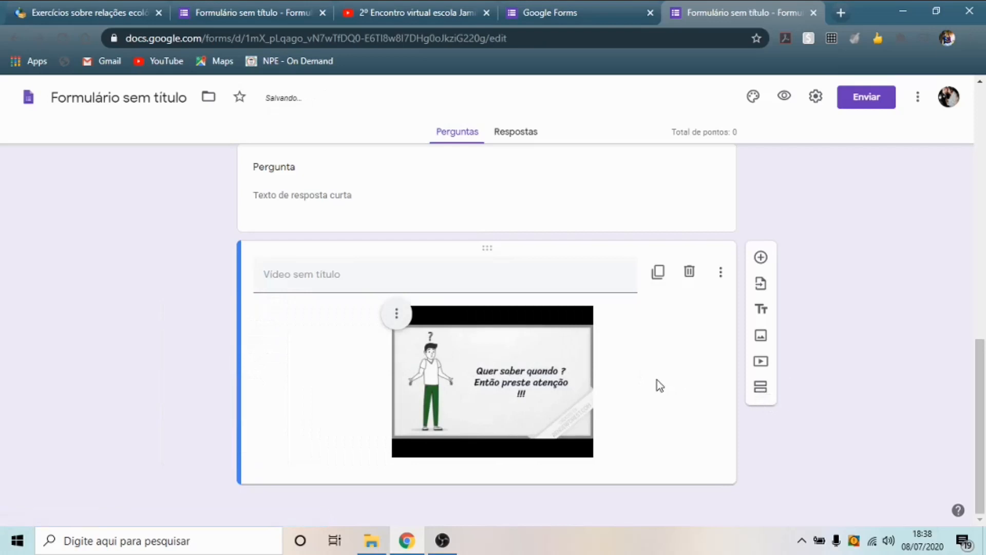
scroll(657, 380, "up", 3)
scroll(493, 308, "down", 1)
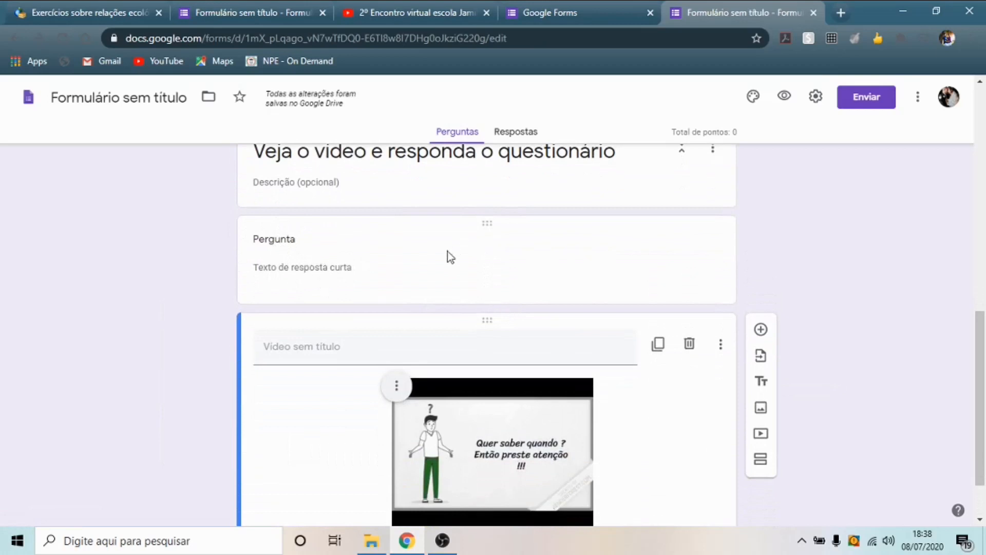
- Drag the short-answer question below the video
left_click(556, 257)
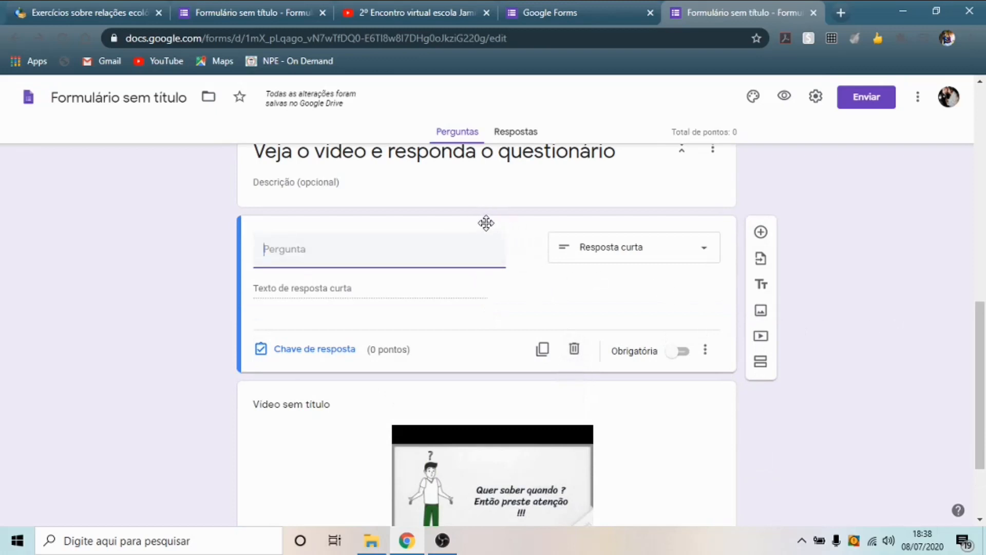
left_click_drag(486, 223, 489, 510)
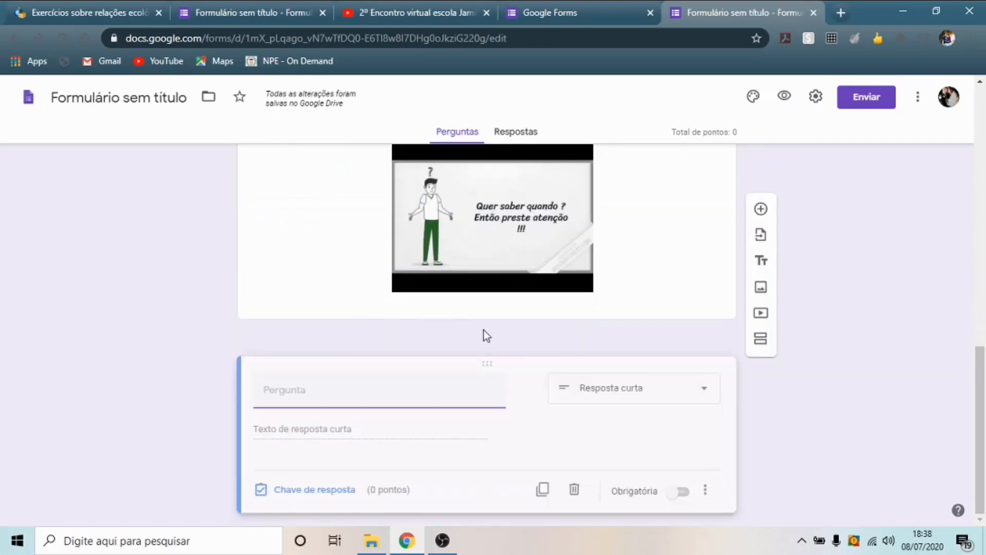
scroll(868, 344, "up", 3)
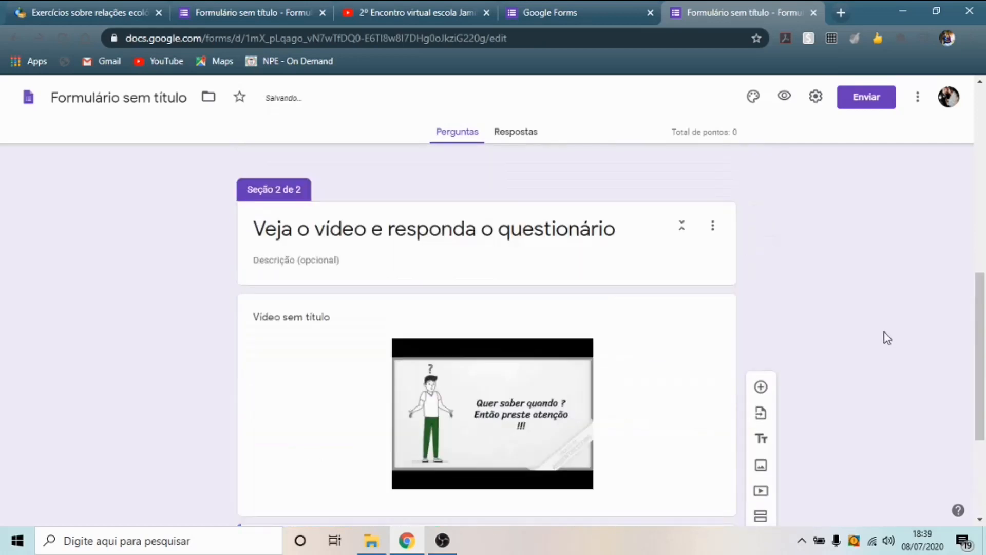
- Title the embedded video 'Vídeo conferência'
left_click(326, 319)
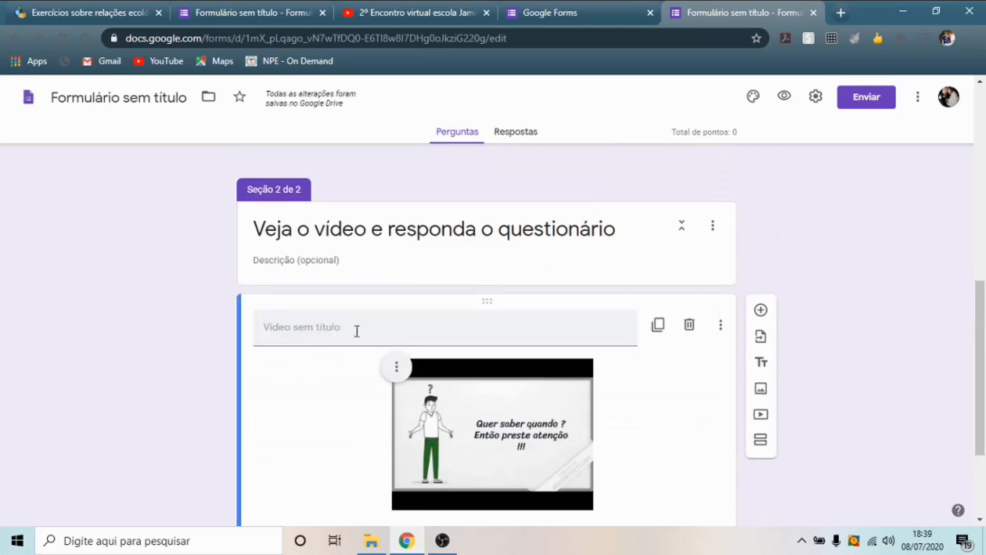
left_click(352, 327)
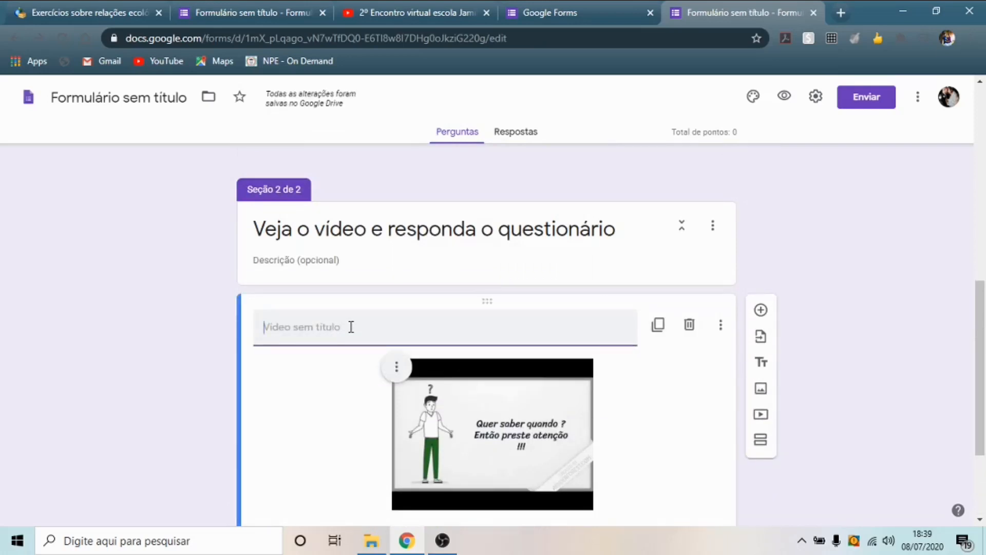
type("Video conferência")
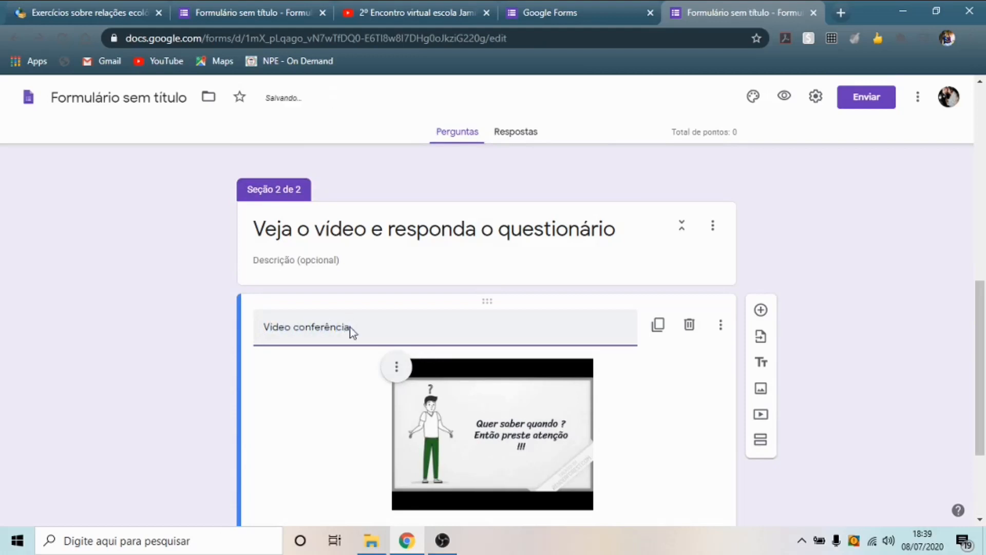
left_click(847, 331)
scroll(845, 312, "down", 1)
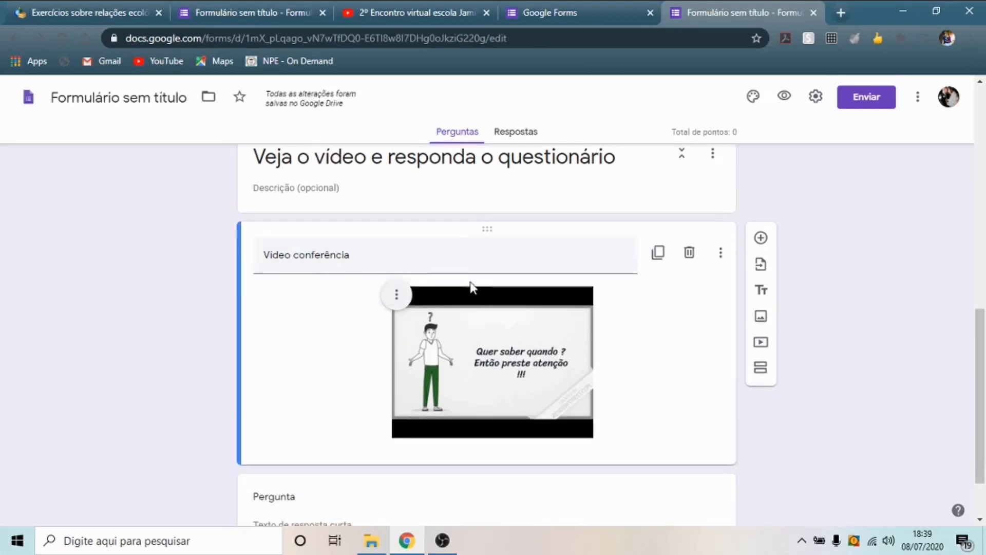
scroll(650, 345, "down", 1)
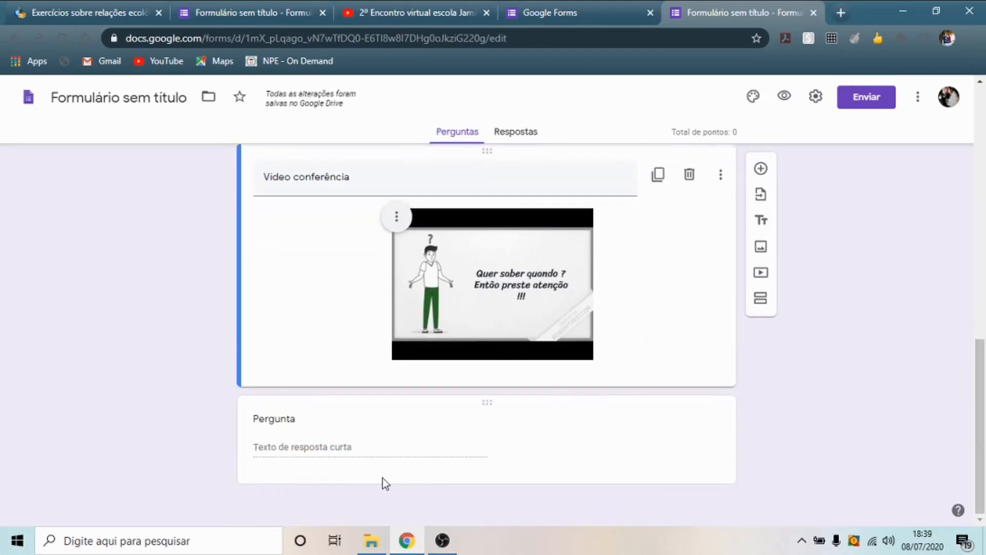
- Select the untitled short-answer question below the video for editing
left_click(315, 451)
scroll(596, 269, "up", 1)
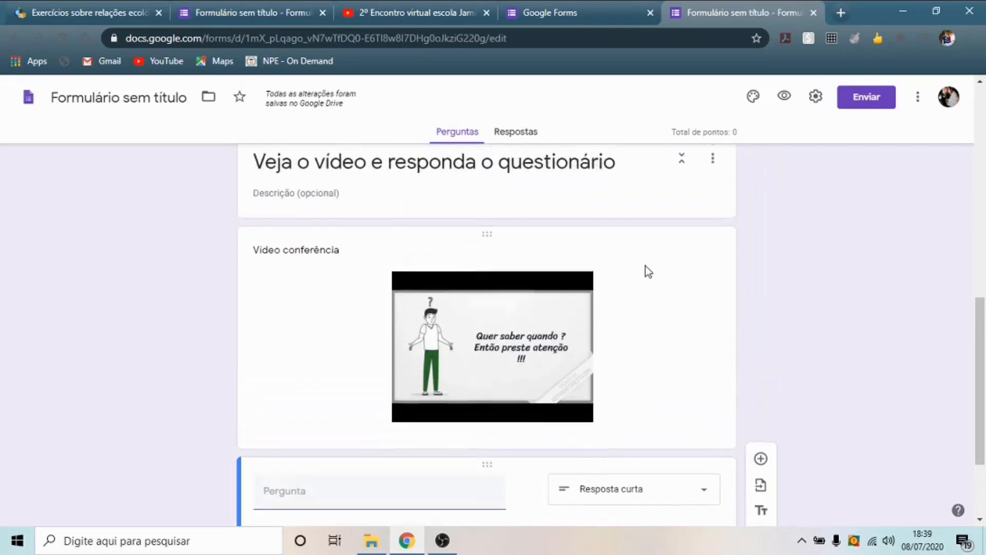
scroll(646, 267, "up", 1)
scroll(568, 282, "down", 3)
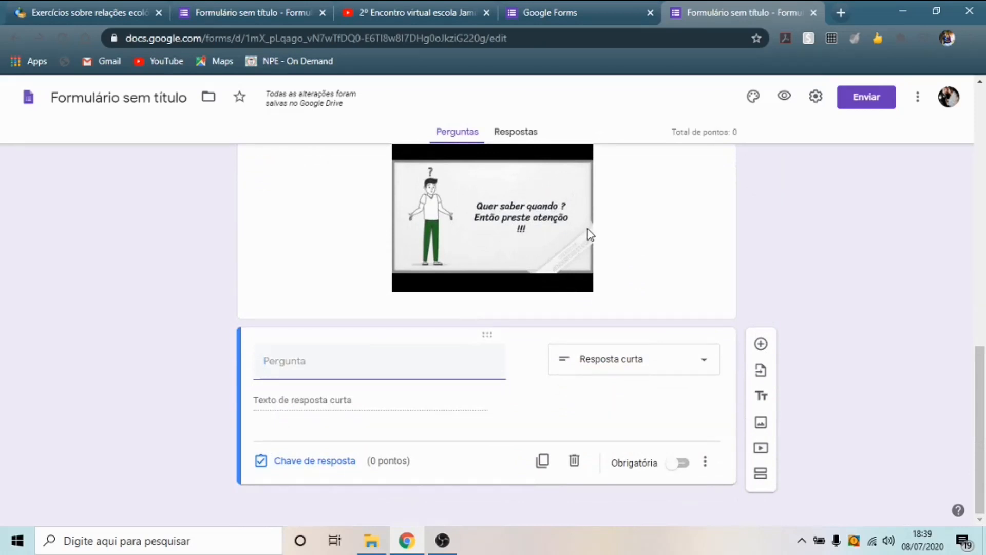
- Make the question multiple choice and paste the Questão 2 lichen text as its title
left_click(706, 367)
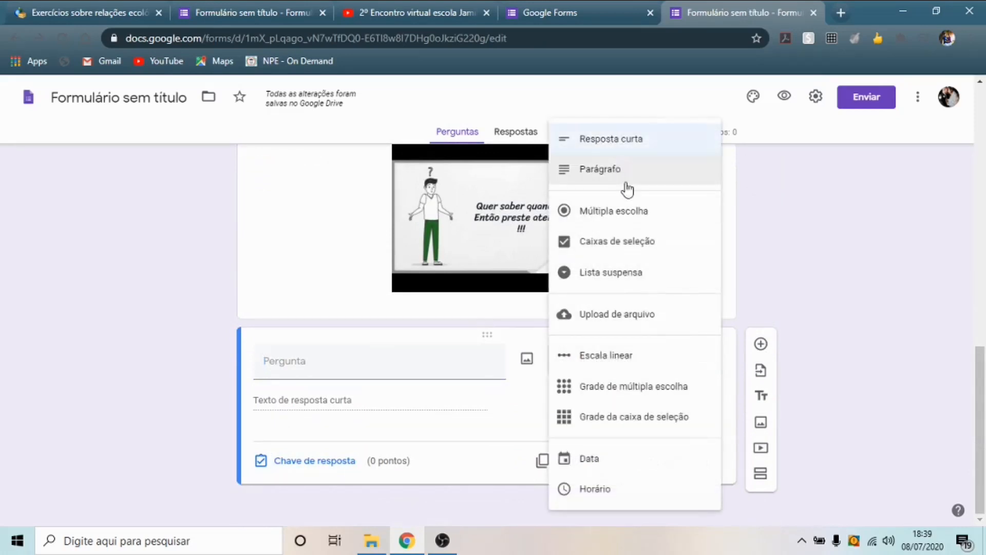
left_click(632, 207)
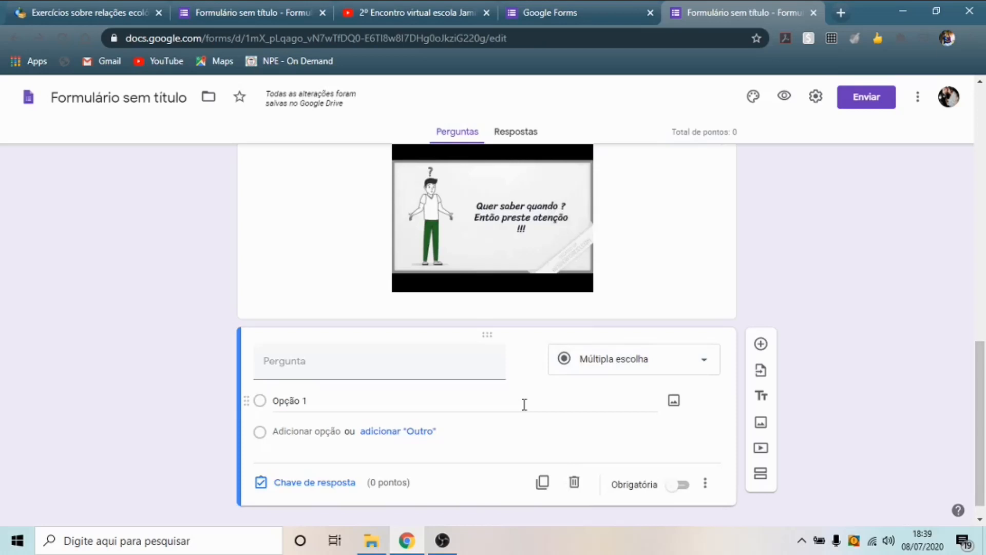
left_click(119, 15)
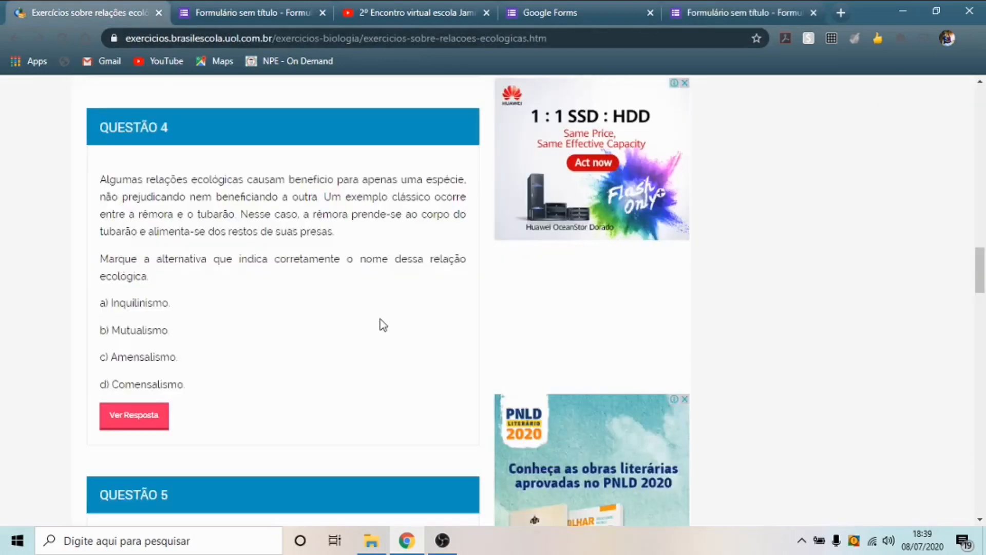
scroll(307, 286, "up", 7)
scroll(309, 288, "up", 5)
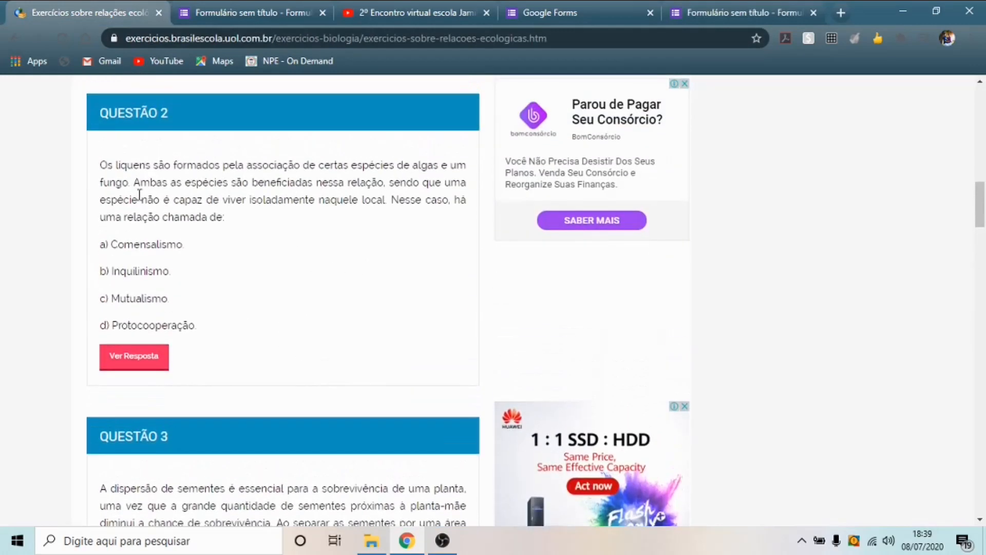
left_click_drag(102, 166, 248, 218)
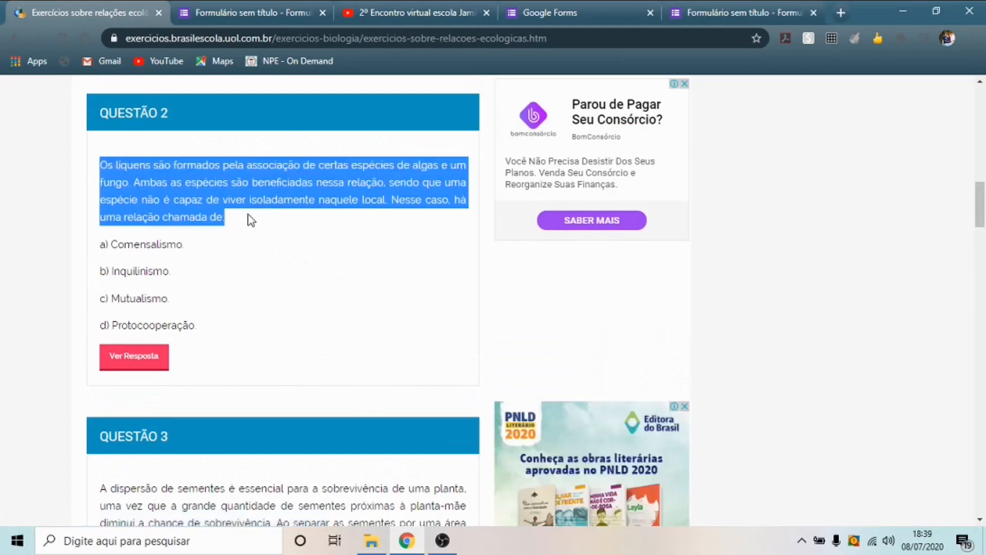
left_click(545, 6)
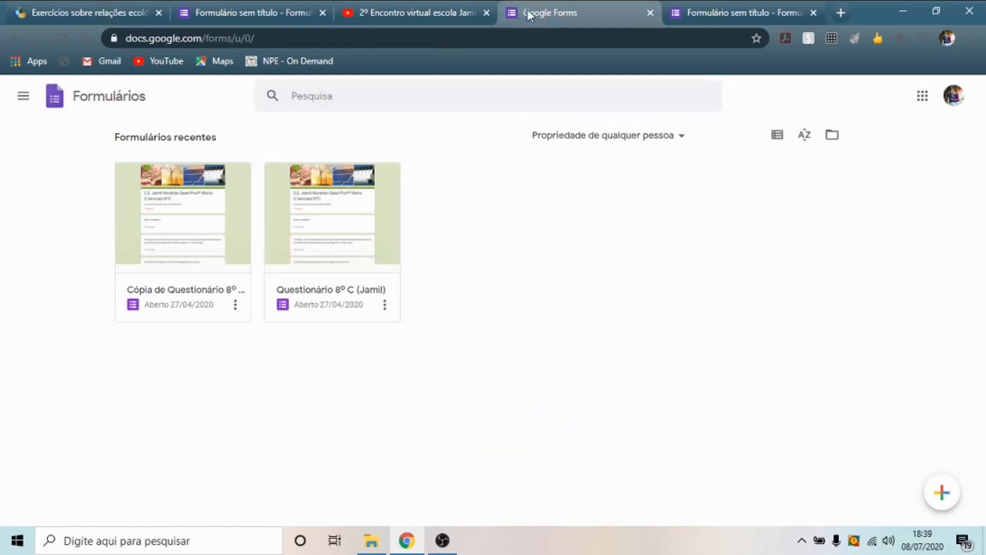
left_click(755, 10)
left_click(308, 362)
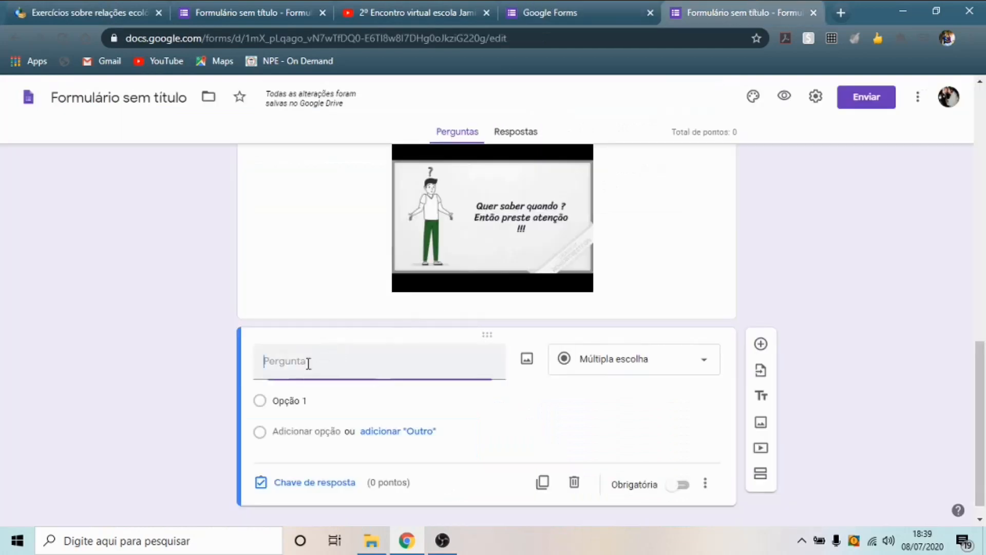
type("Os líquens são formados pela associação de certas espécies de algas e um fungo. Ambas as espécies são beneficiadas nessa relação, sendo que uma espécie não é capaz de viver isoladamente naquele local. Nesse caso, há uma relação chamada de:")
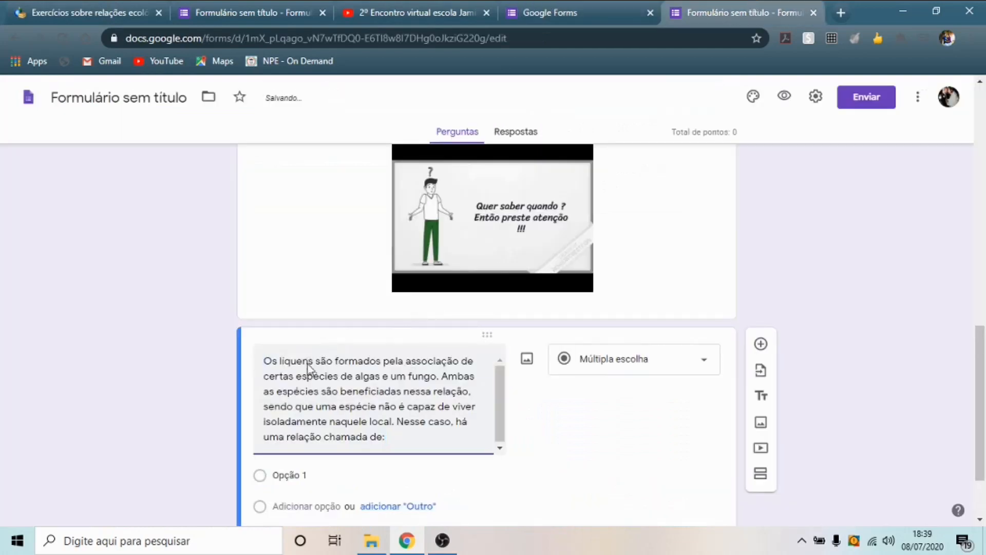
- Copy Questão 2's four answer options and select the Opção 1 placeholder
left_click(86, 7)
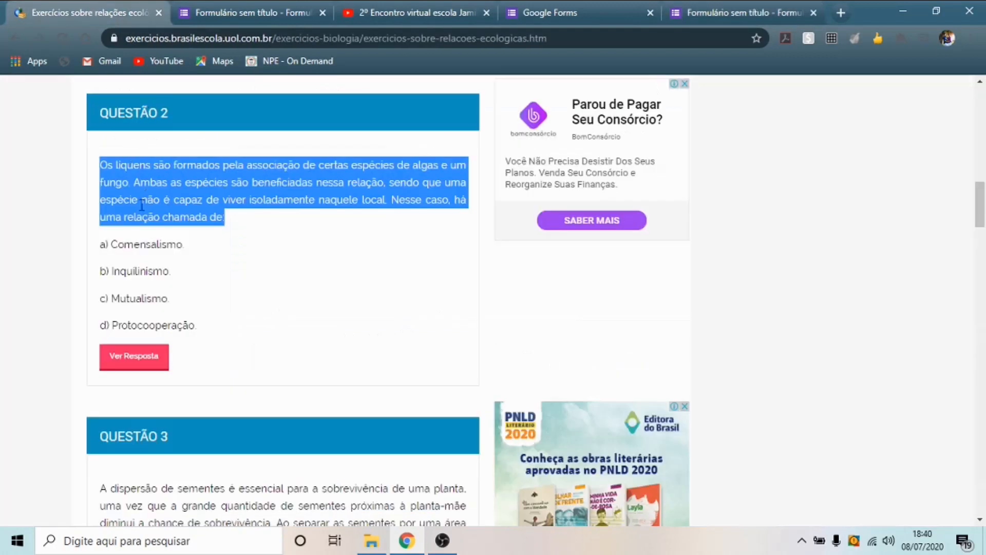
left_click_drag(213, 329, 91, 249)
key("ctrl+c")
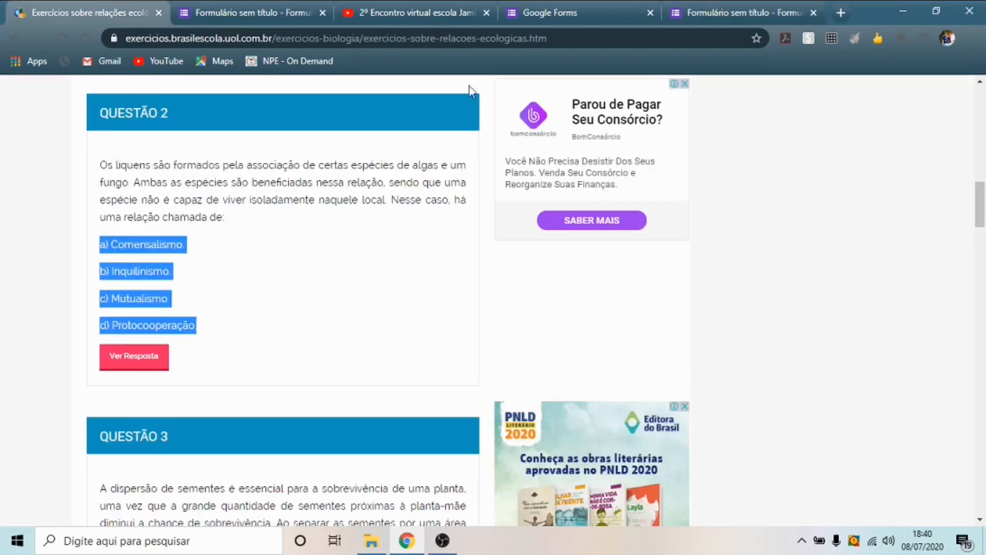
left_click(726, 7)
left_click(304, 474)
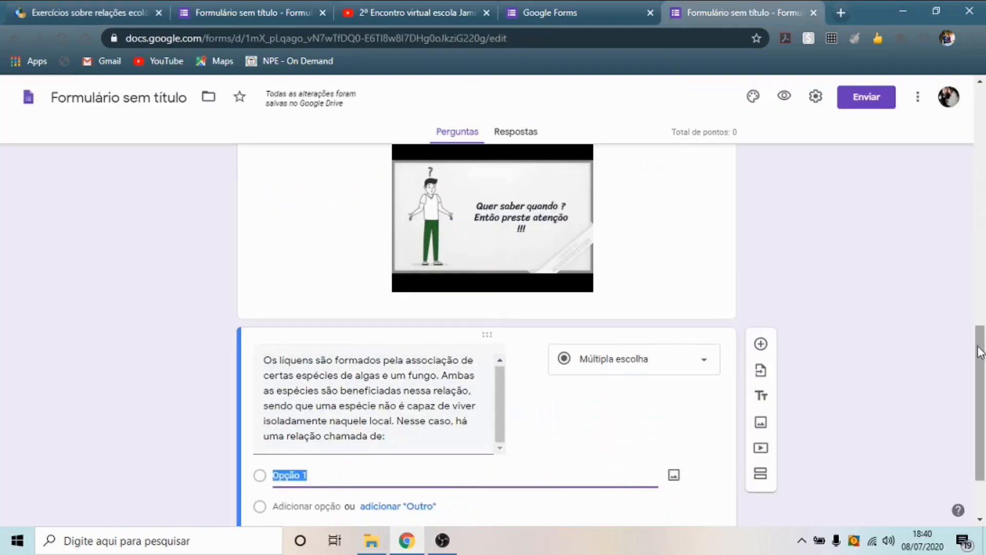
- Paste choices a) Comensalismo. to d) Protocooperação. and delete the three blank options
left_click_drag(980, 351, 716, 378)
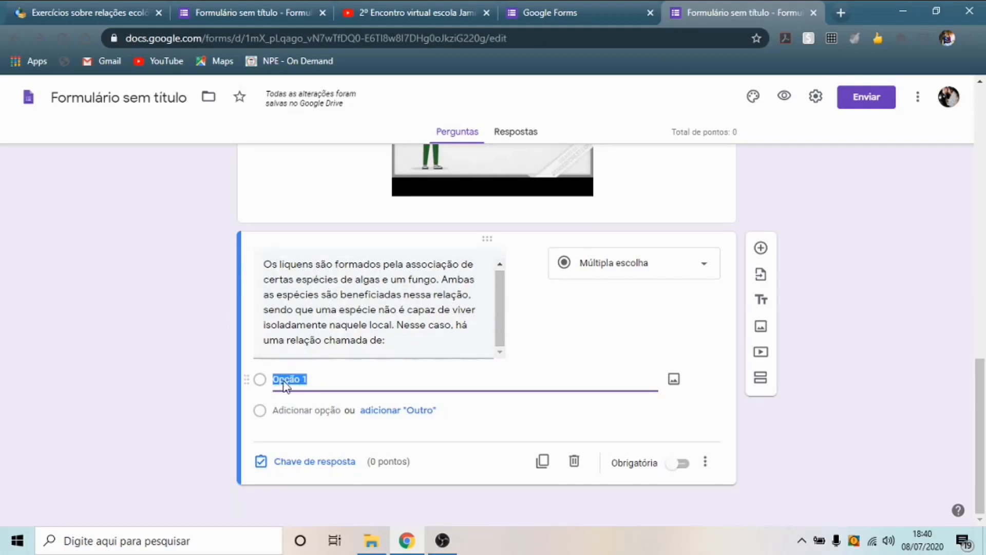
key("ctrl+v")
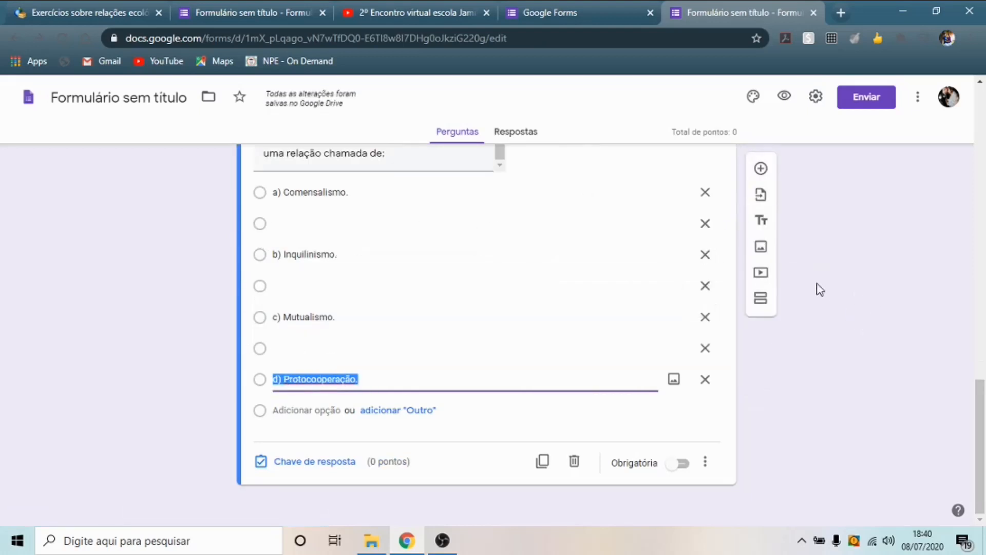
left_click(705, 224)
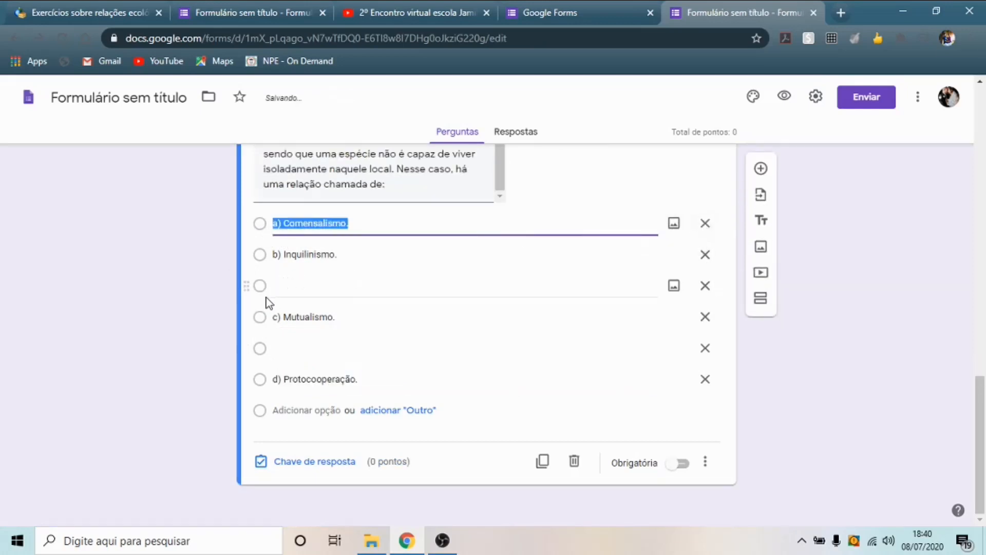
left_click(705, 285)
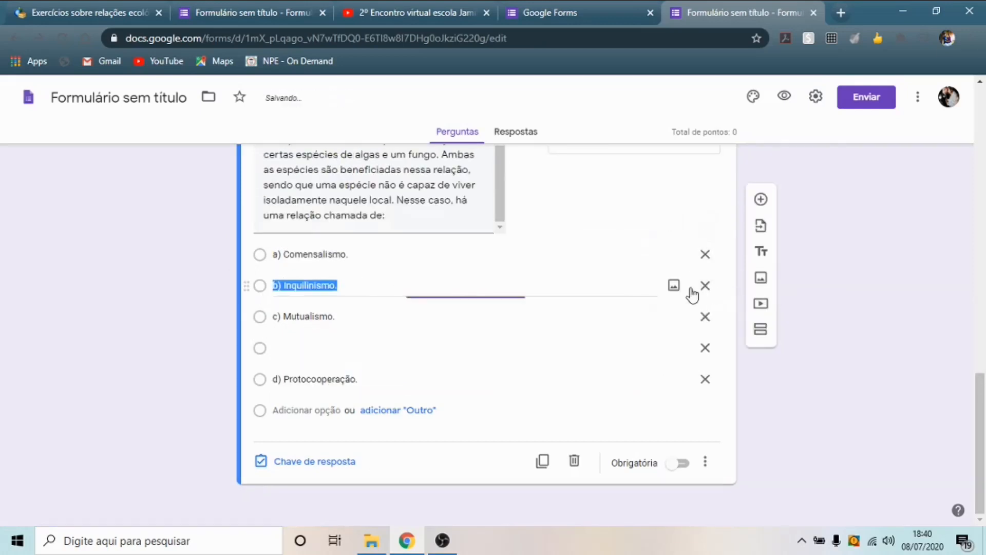
left_click(706, 349)
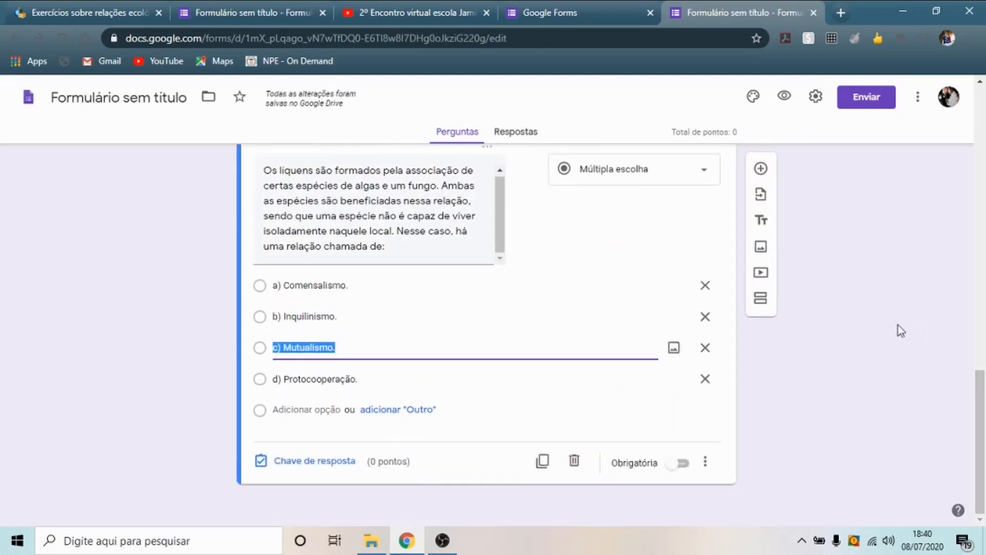
- Make the lichen question required
scroll(611, 302, "up", 2)
scroll(590, 283, "down", 1)
scroll(663, 416, "down", 2)
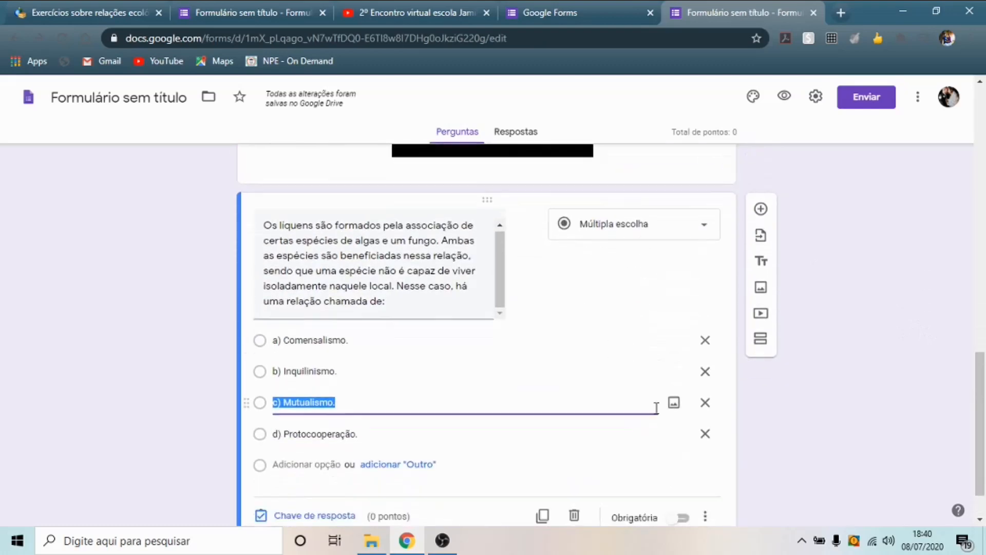
left_click(687, 464)
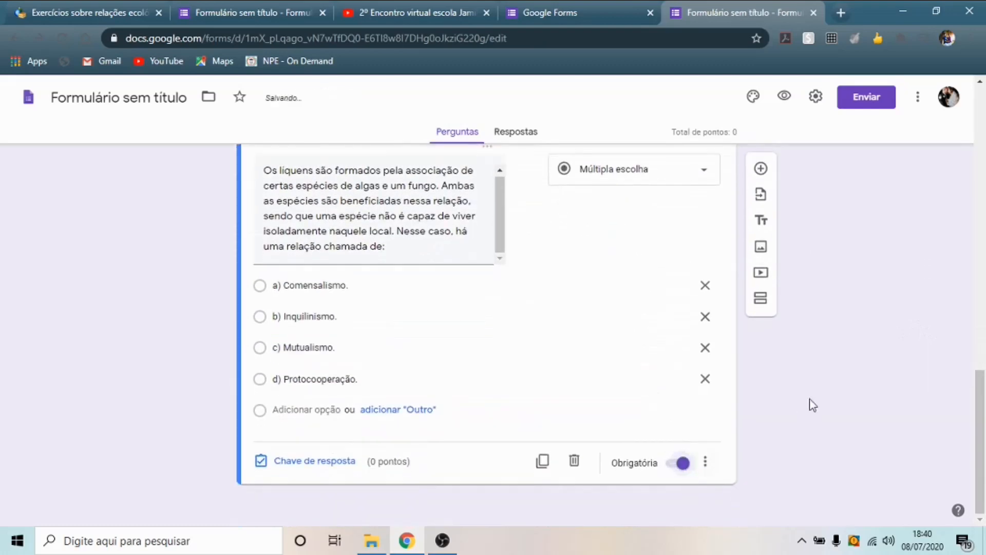
scroll(810, 402, "up", 5)
scroll(636, 348, "down", 5)
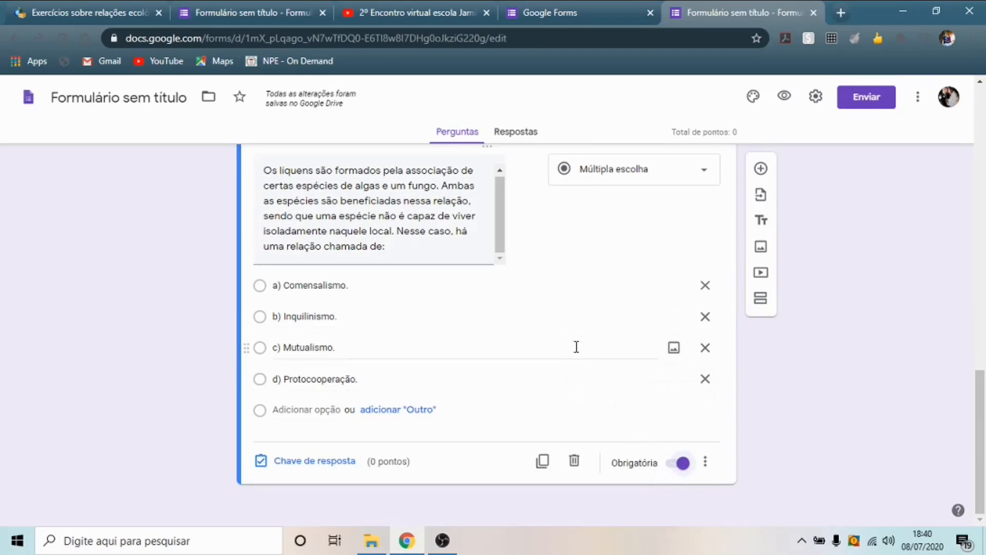
- Set c) Mutualismo. as the lichen question's correct answer, worth 1 point
left_click(324, 461)
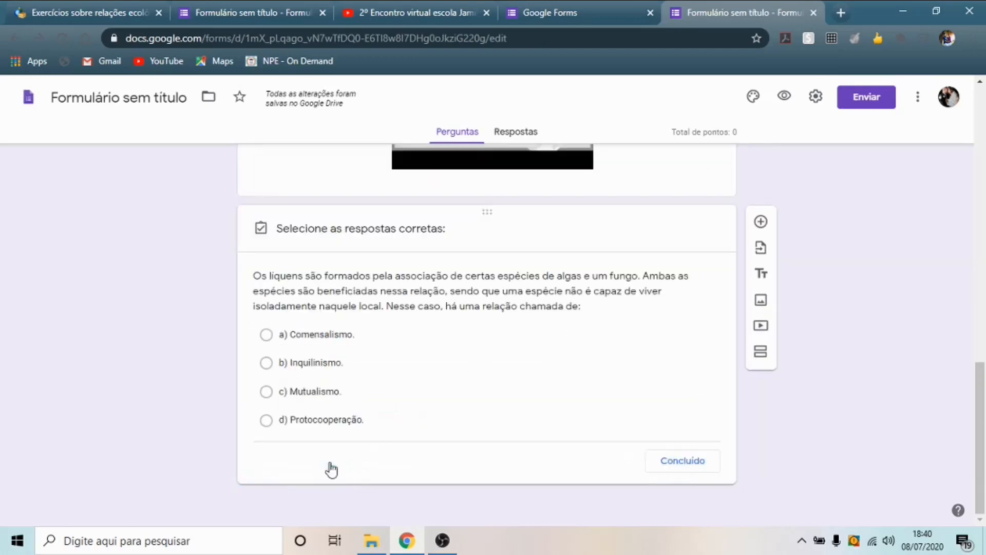
left_click_drag(983, 391, 983, 410)
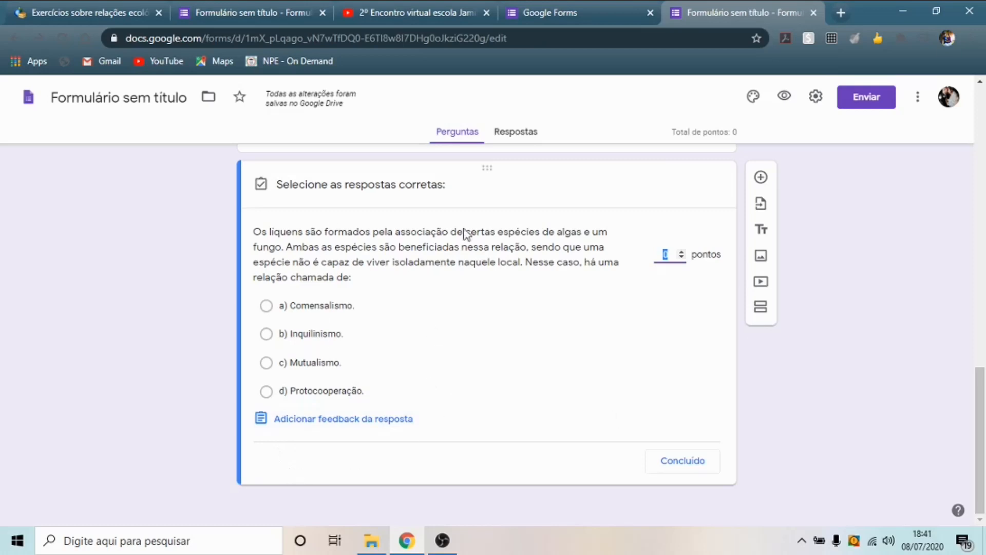
left_click(266, 363)
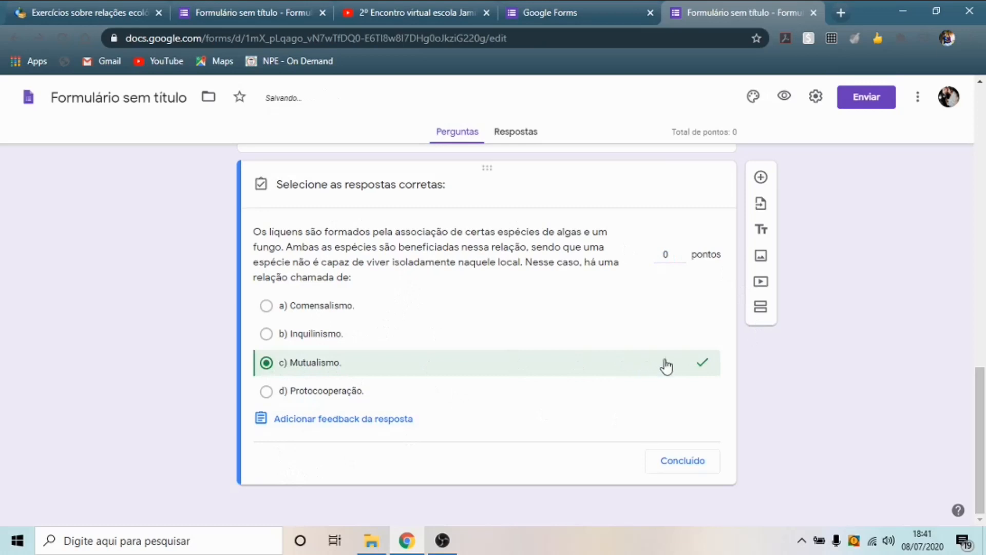
left_click(682, 253)
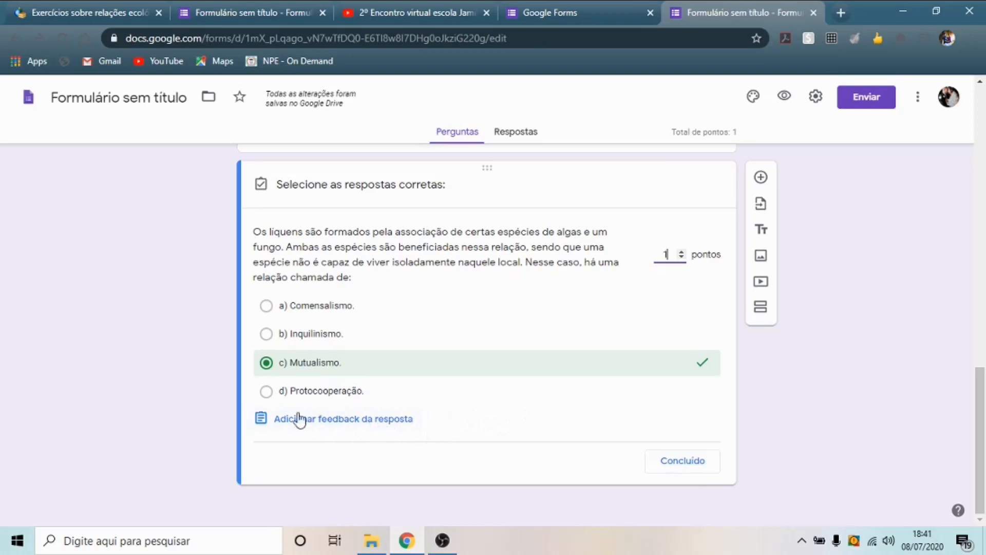
left_click(705, 462)
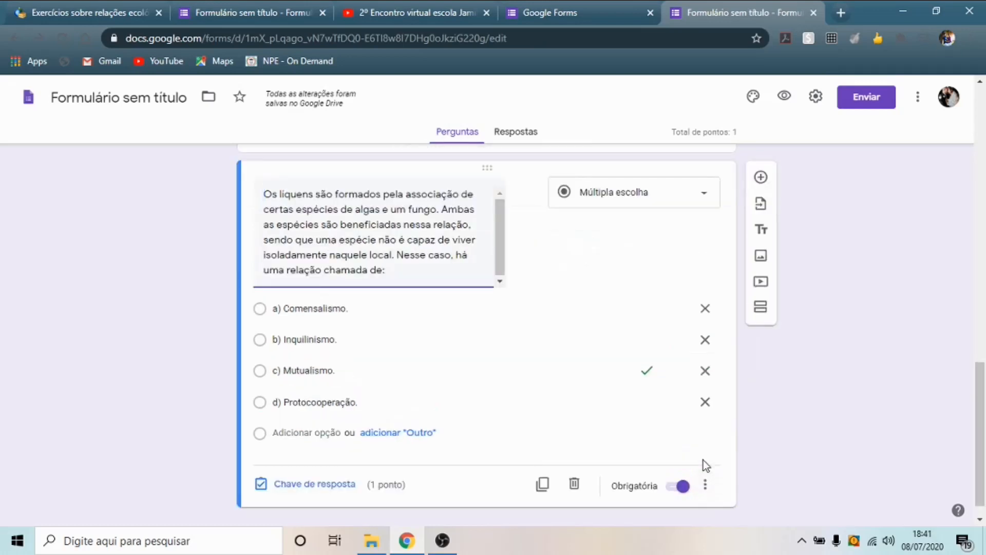
- Add a new blank question below the lichen question
scroll(909, 331, "down", 1)
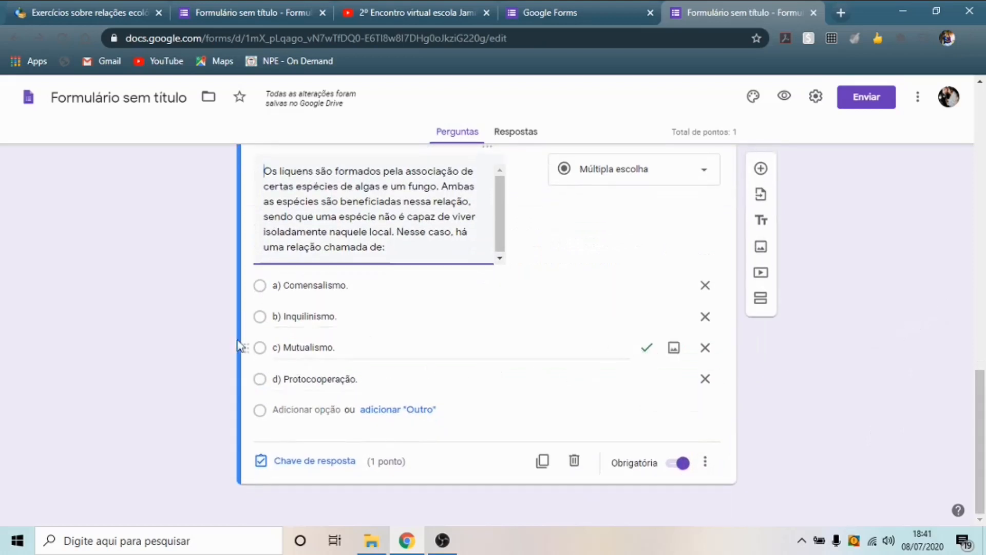
scroll(489, 346, "up", 2)
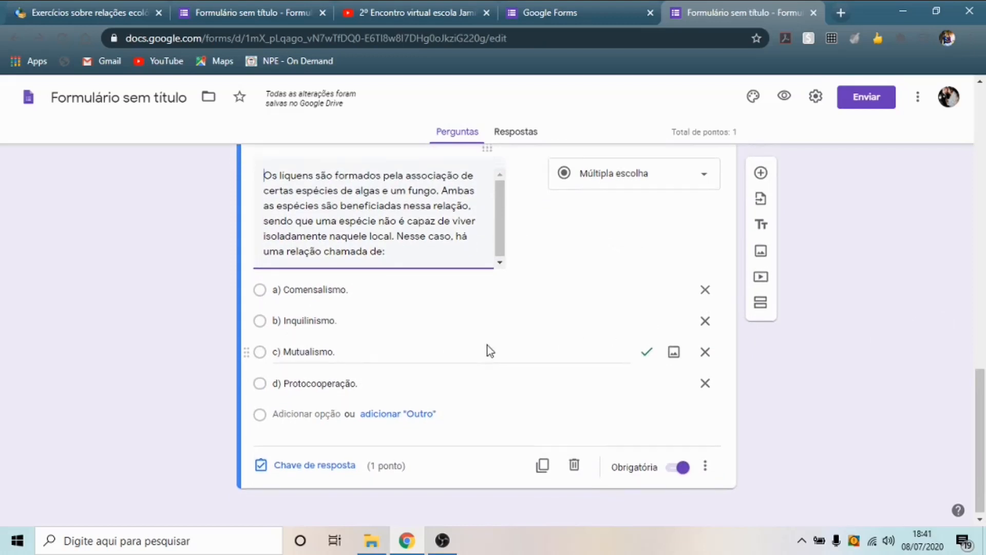
scroll(579, 351, "down", 1)
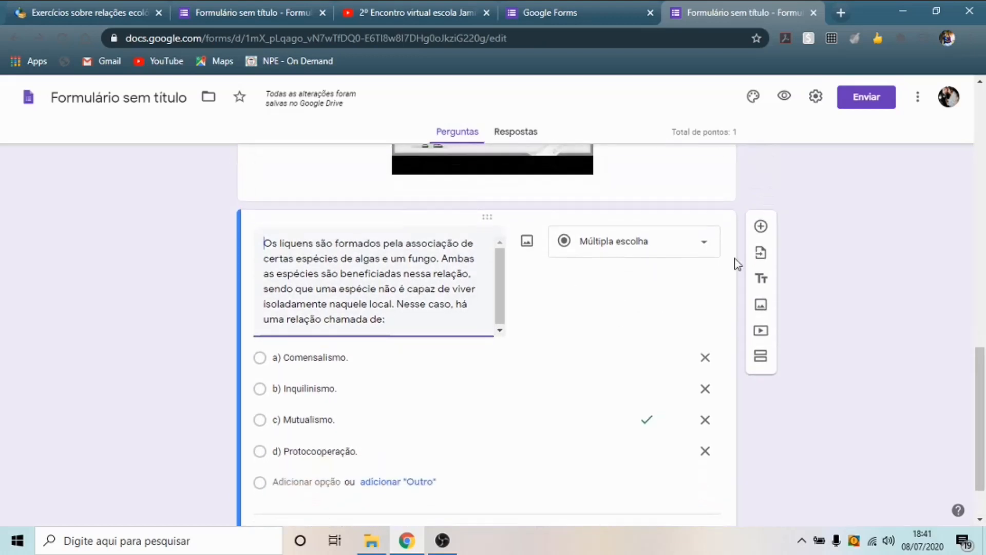
left_click(762, 228)
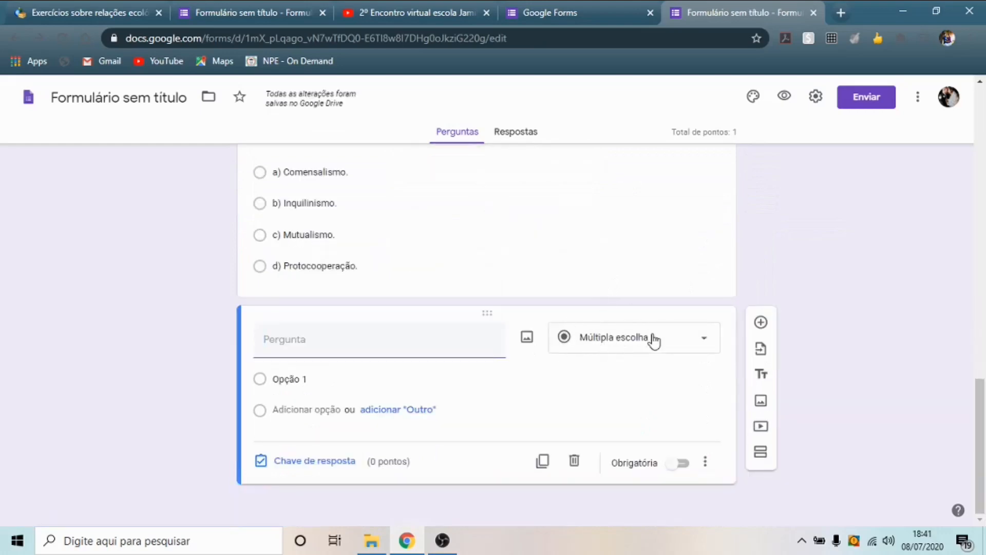
- Paste the Questão 3 seed-dispersal text as the new question's title
key("ctrl+Tab")
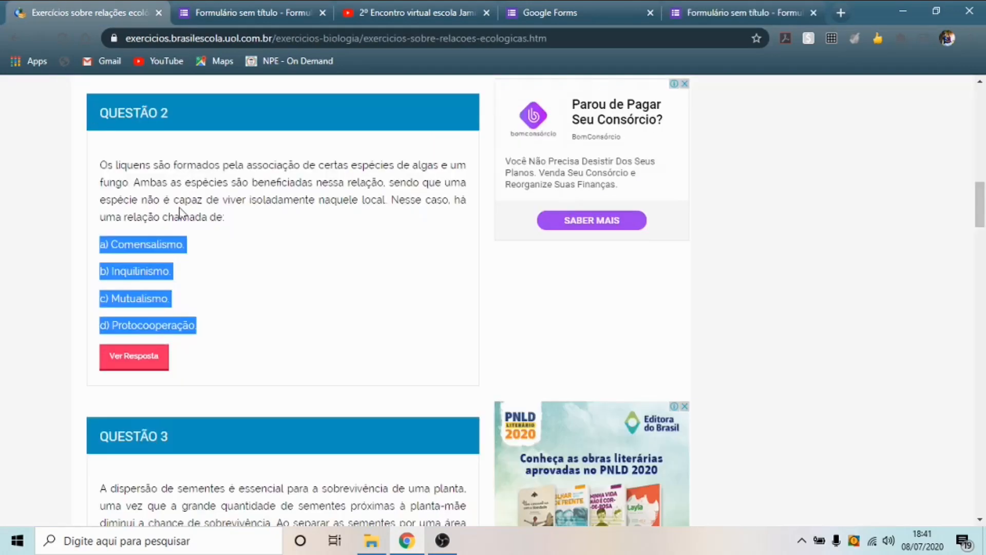
scroll(258, 251, "down", 4)
scroll(259, 252, "down", 1)
left_click_drag(100, 200, 152, 267)
key("ctrl+c")
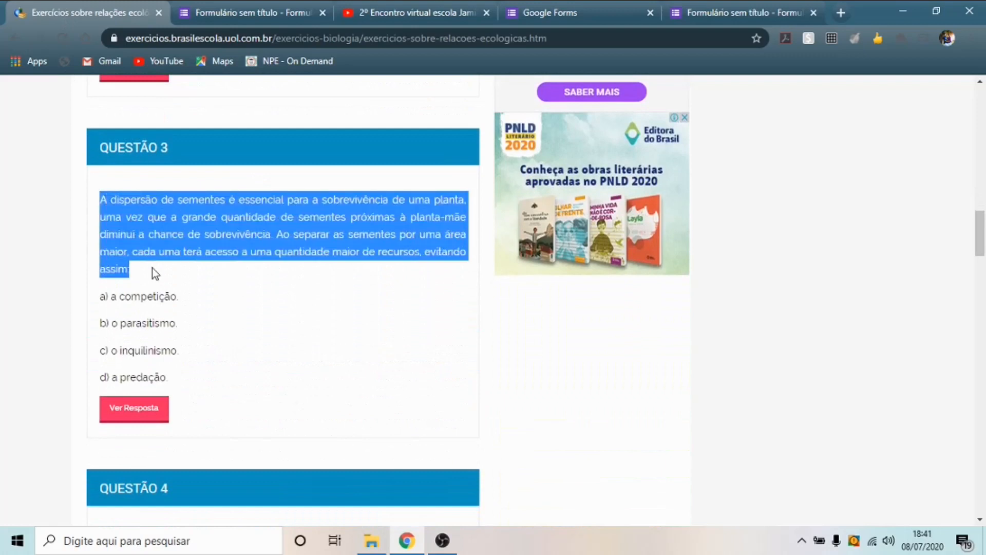
left_click(745, 13)
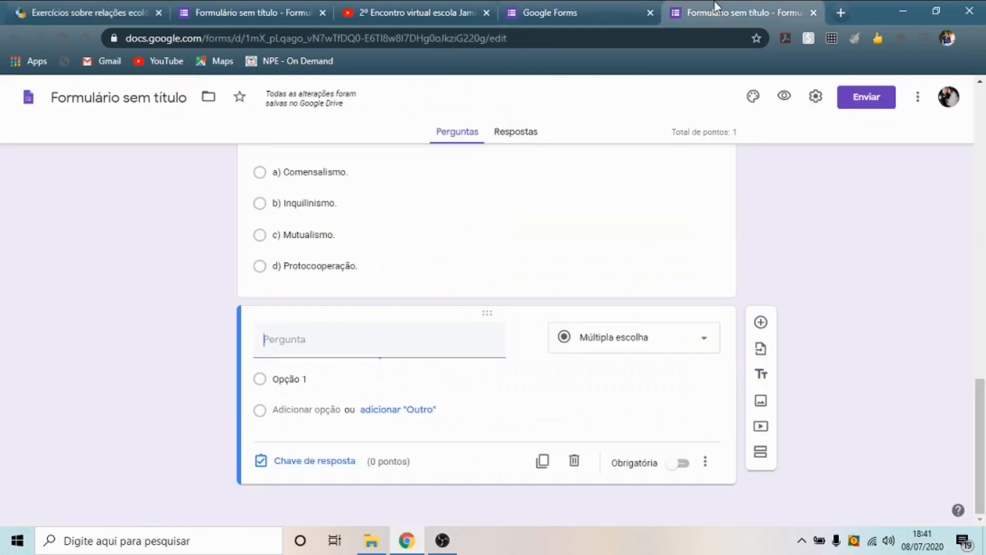
left_click(337, 339)
key("ctrl+v")
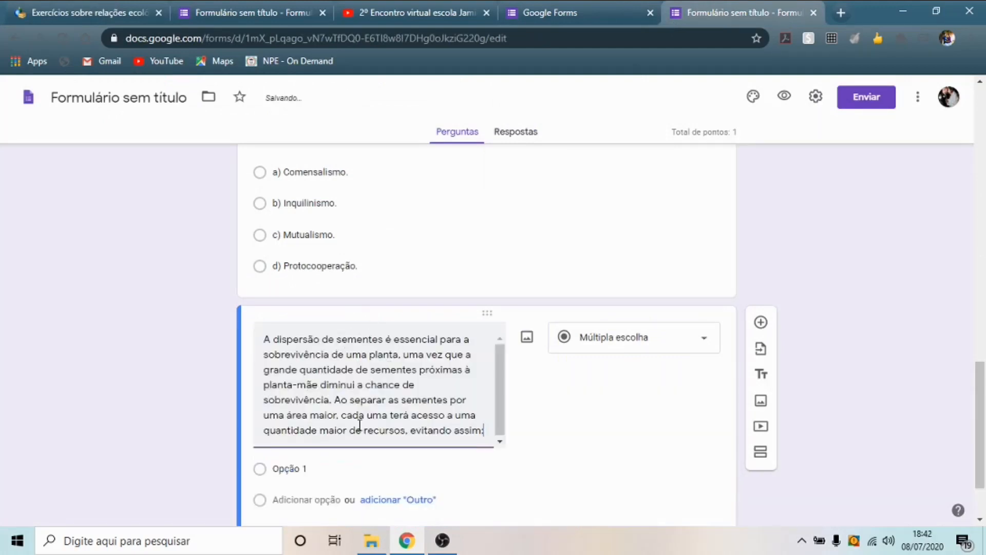
- Add choices a) a competição to d) a predação, remove blanks, and make it required
left_click(127, 17)
scroll(169, 231, "down", 3)
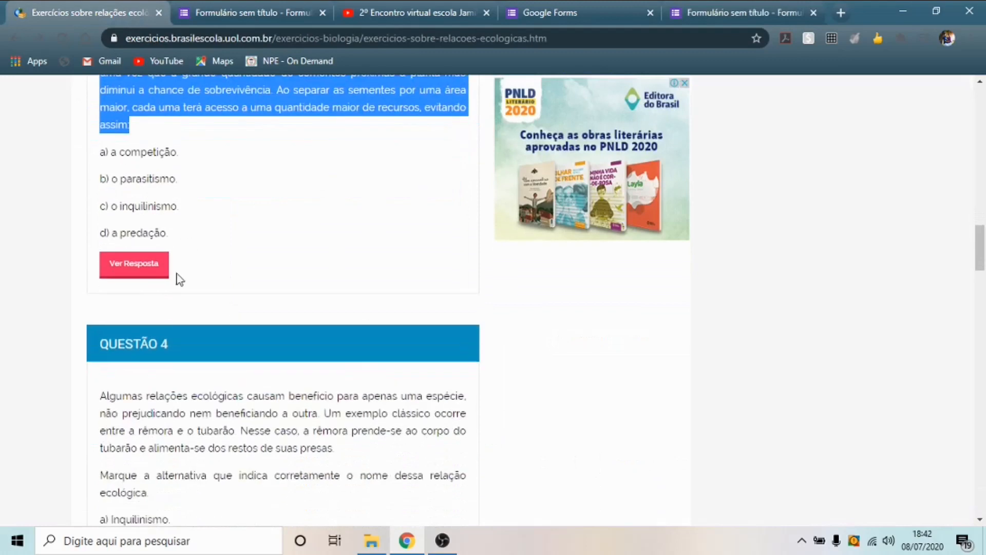
left_click_drag(173, 238, 103, 164)
key("ctrl+c")
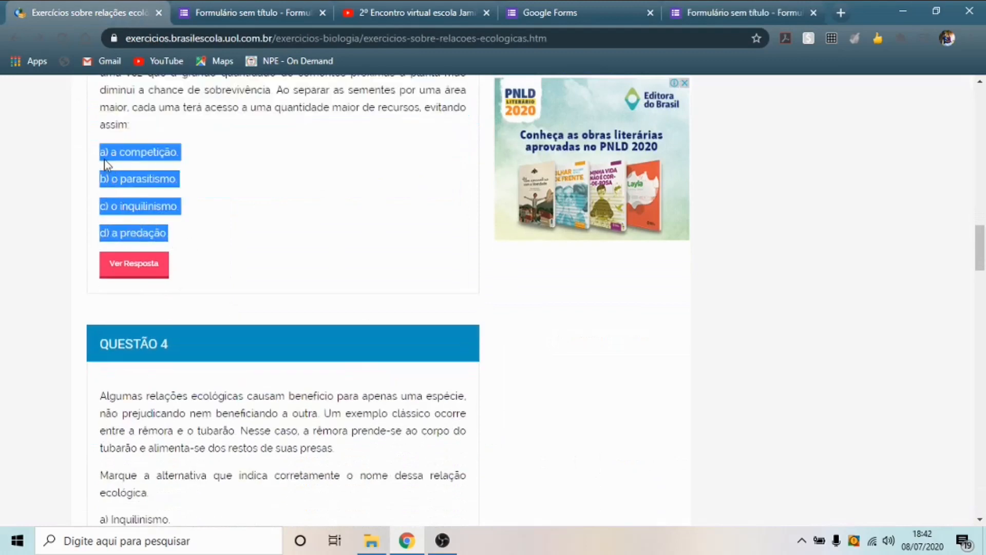
left_click(742, 12)
scroll(319, 465, "down", 2)
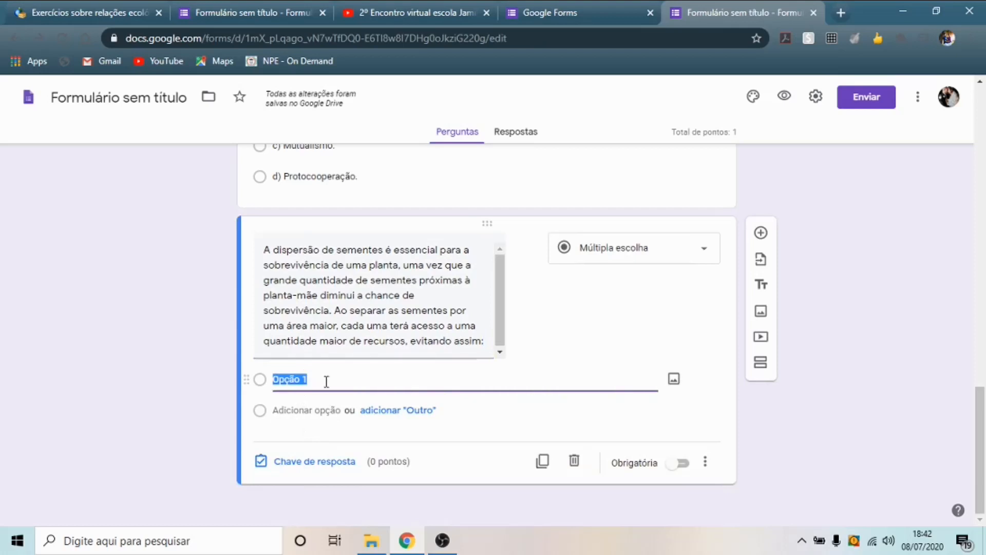
key("ctrl+v")
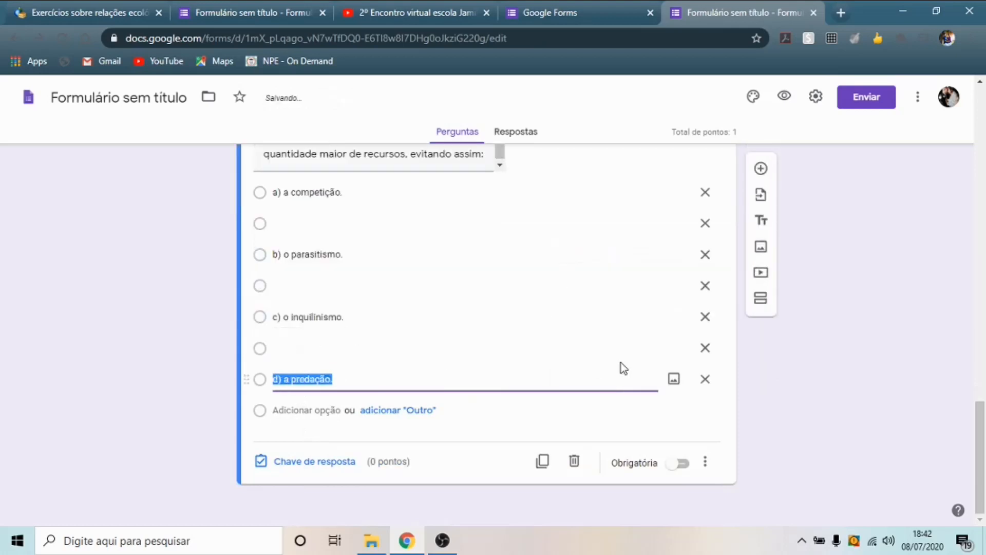
left_click(705, 348)
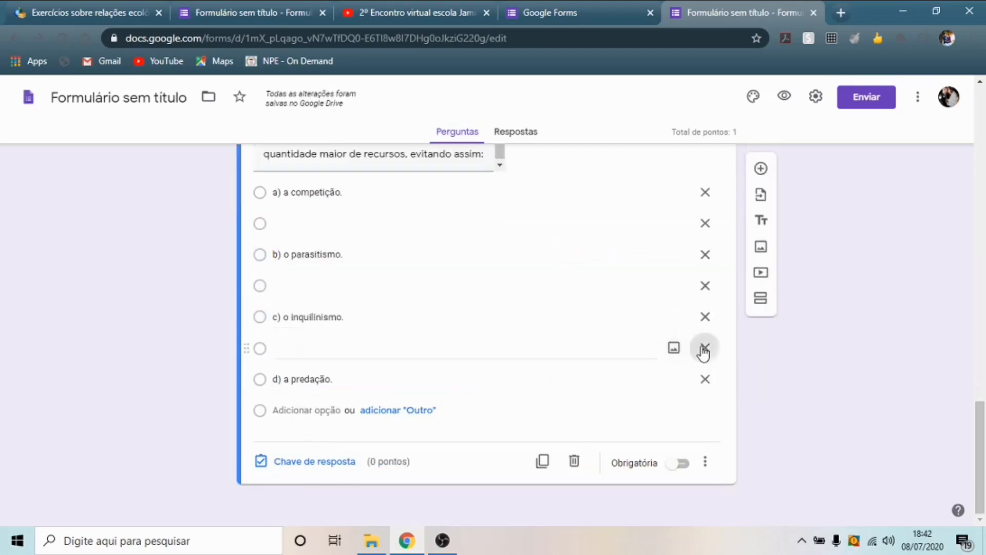
left_click(705, 315)
left_click(706, 289)
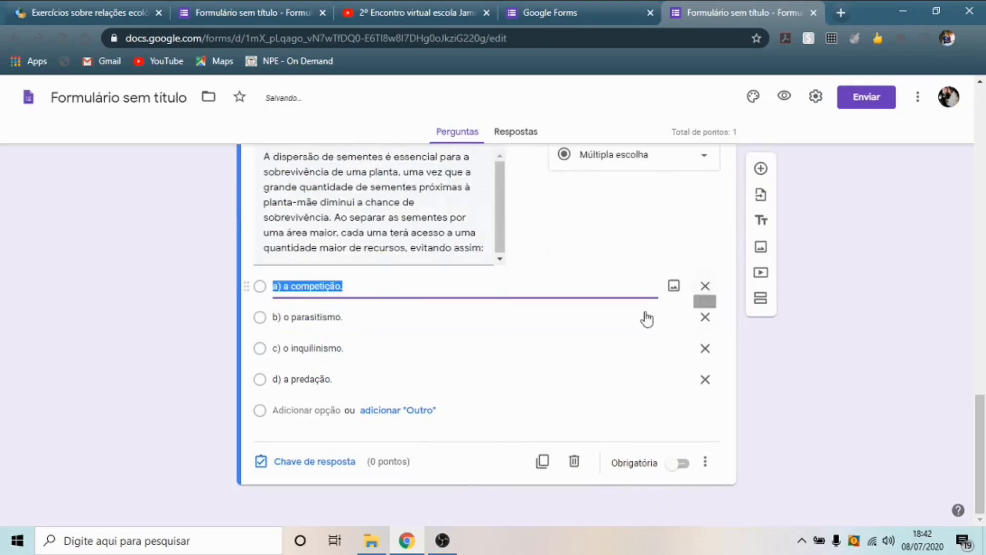
left_click(682, 465)
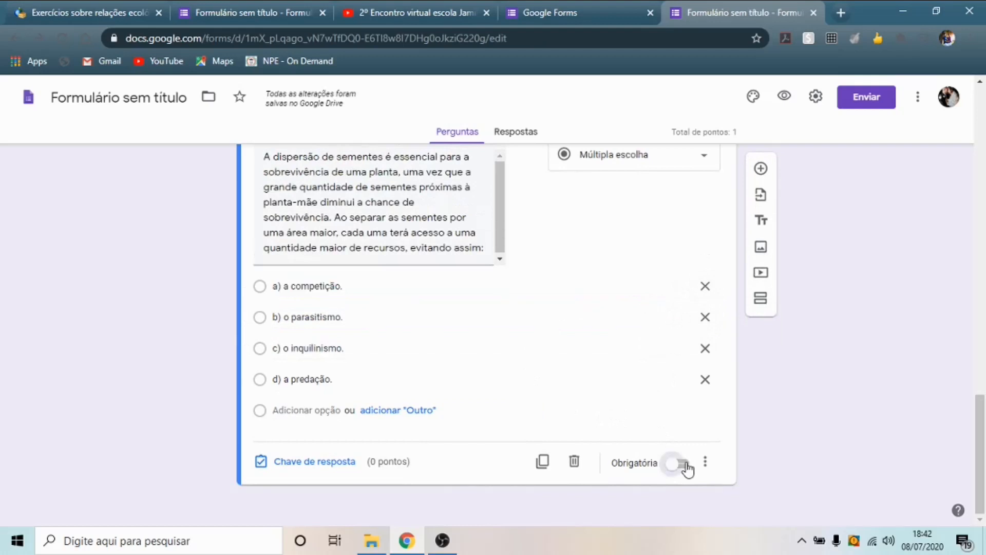
- In the answer key, mark a) a competição correct and set the question to 1 point
left_click(319, 462)
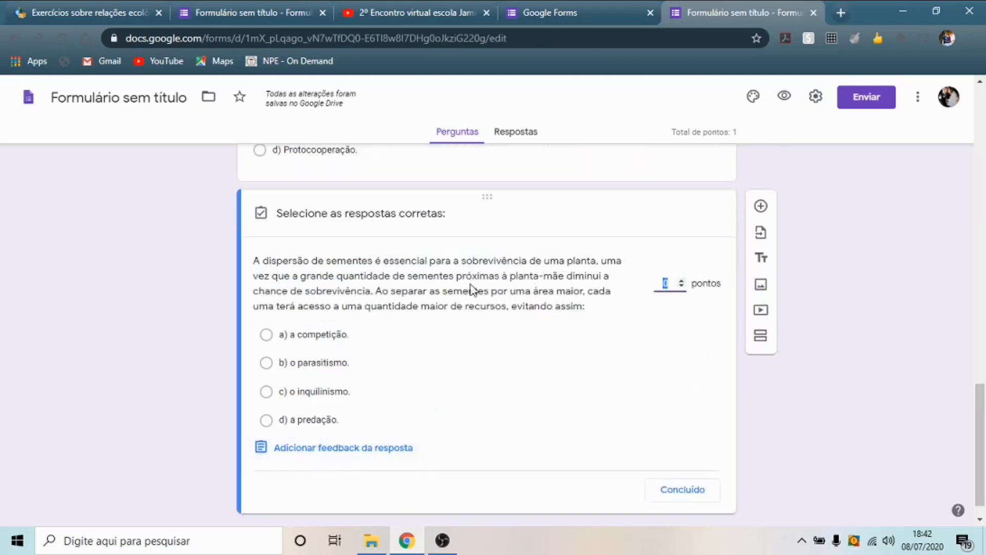
left_click(267, 335)
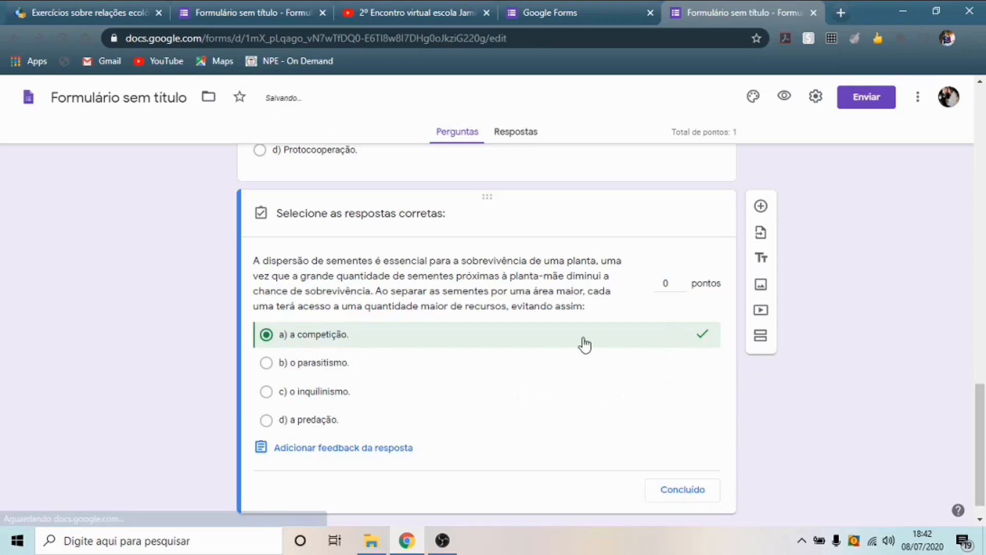
left_click(682, 281)
left_click(682, 282)
left_click(682, 283)
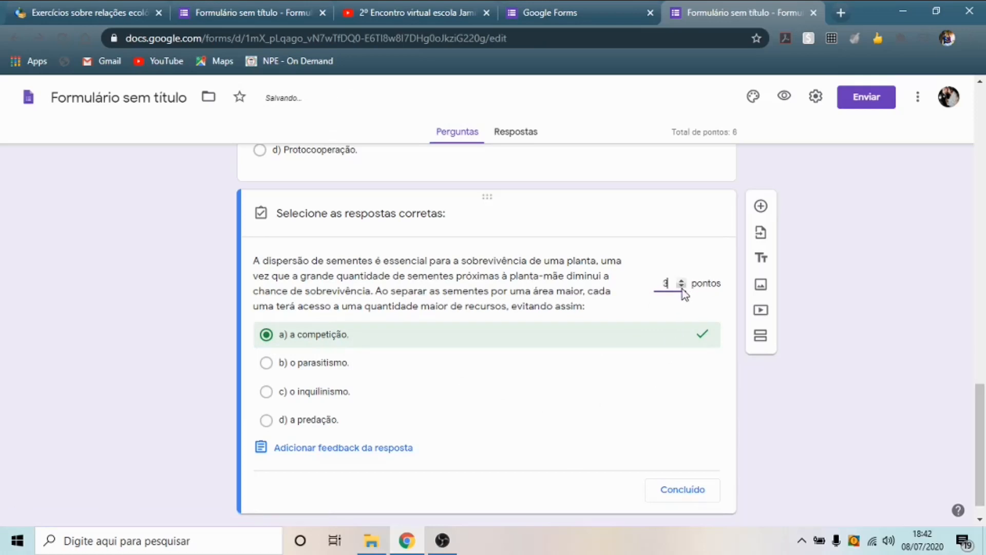
left_click(676, 491)
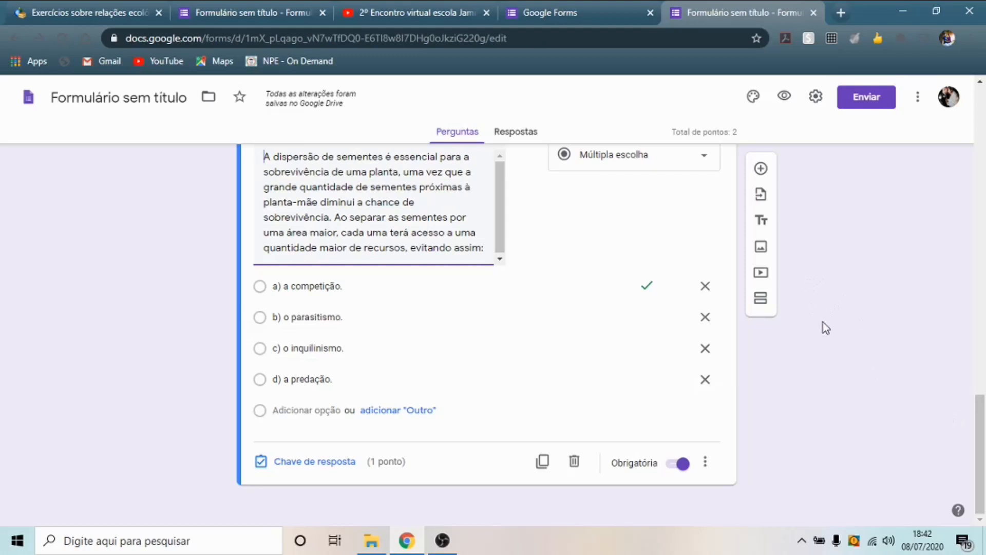
- Insert the underwater shark photo from the Fotos library, choosing it over the clownfish photo
left_click(764, 251)
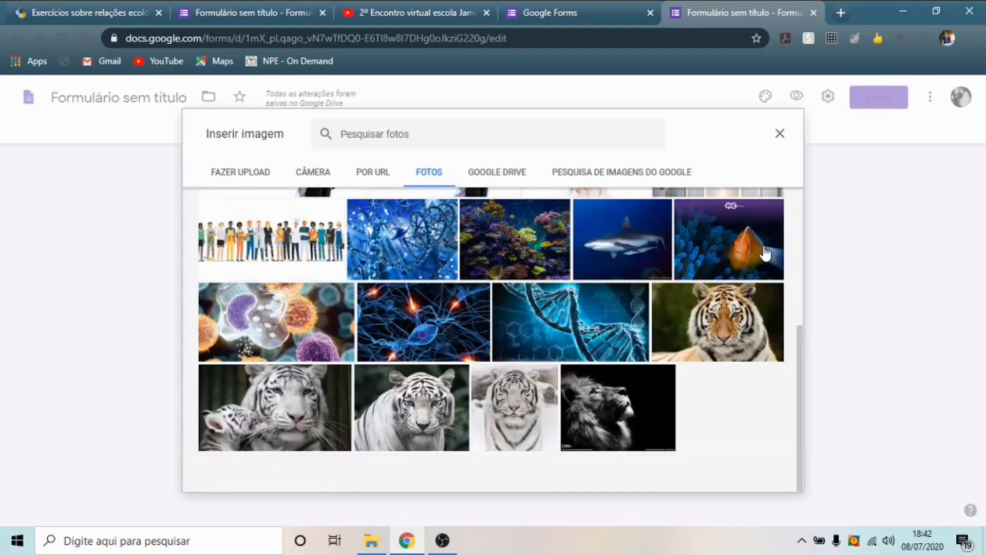
left_click(249, 175)
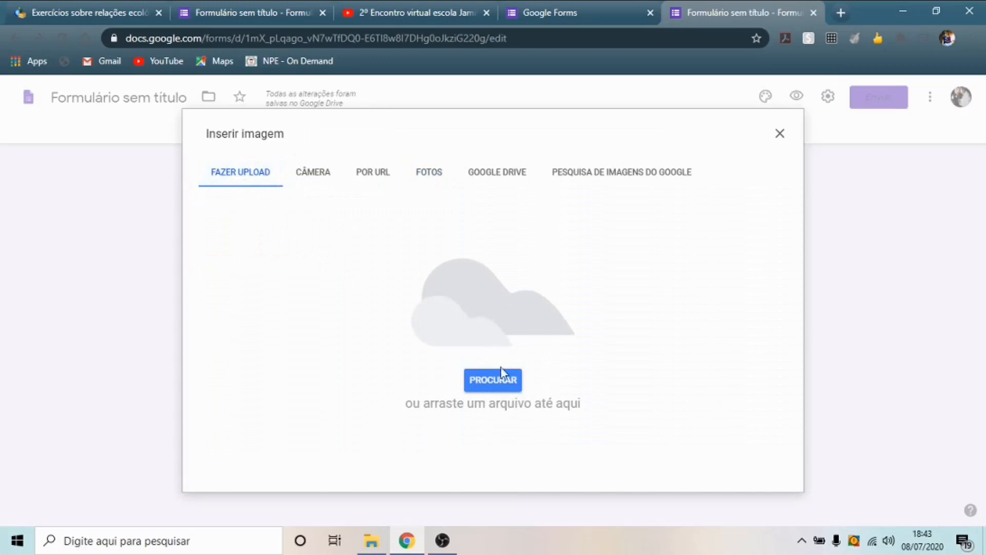
left_click(314, 179)
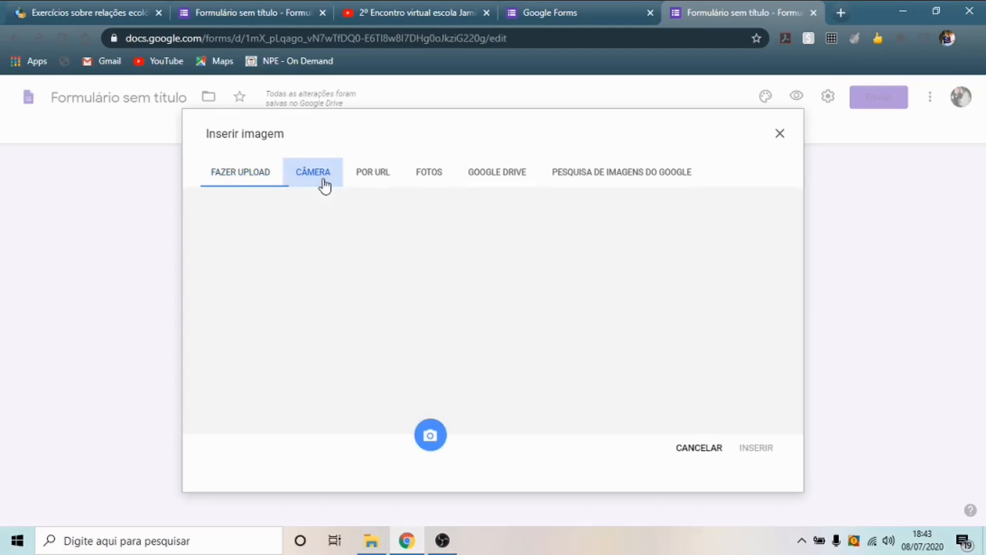
left_click(321, 62)
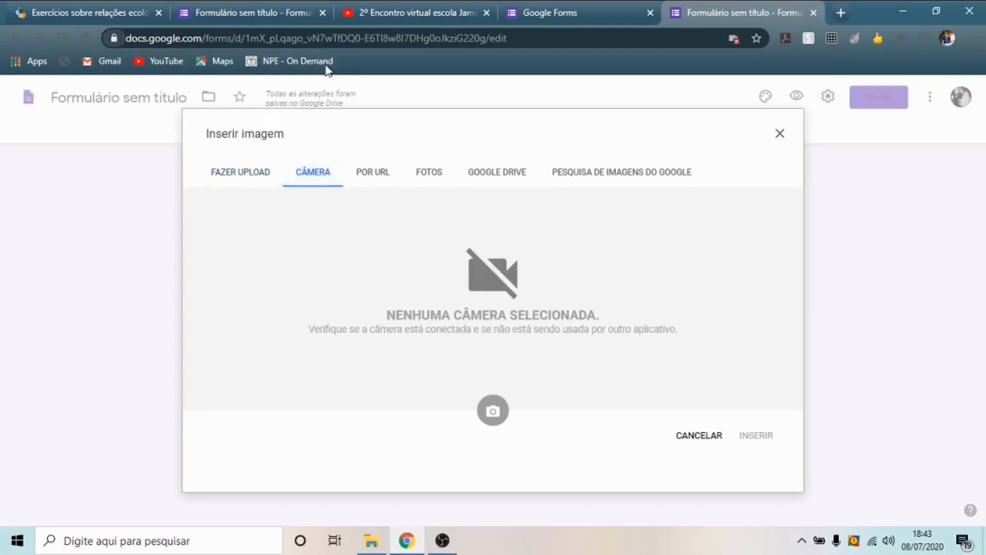
left_click(505, 175)
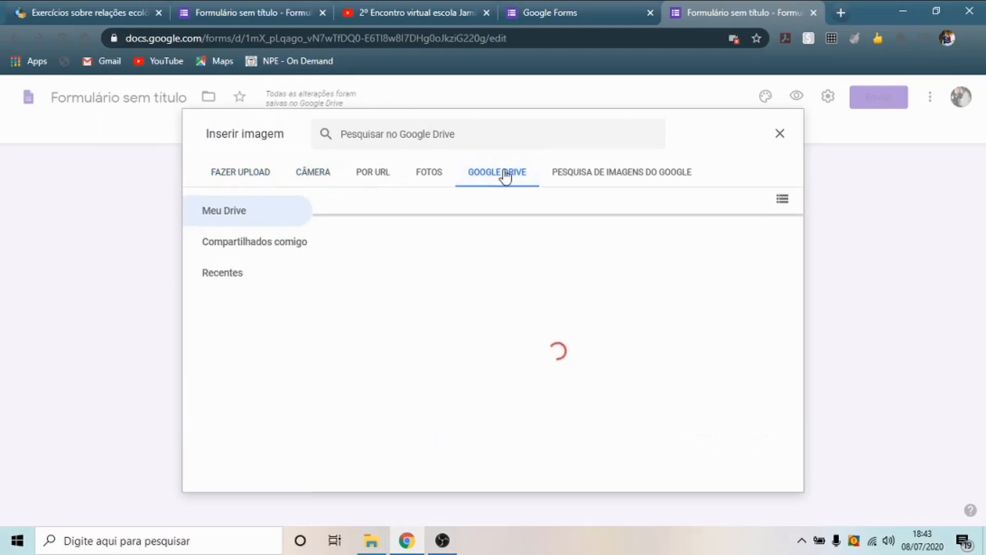
left_click(434, 177)
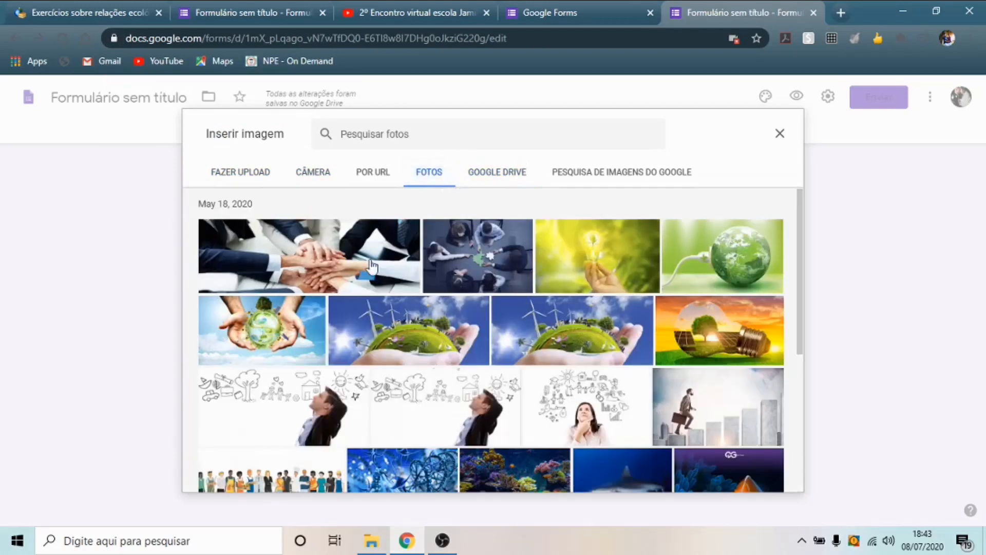
scroll(658, 339, "down", 5)
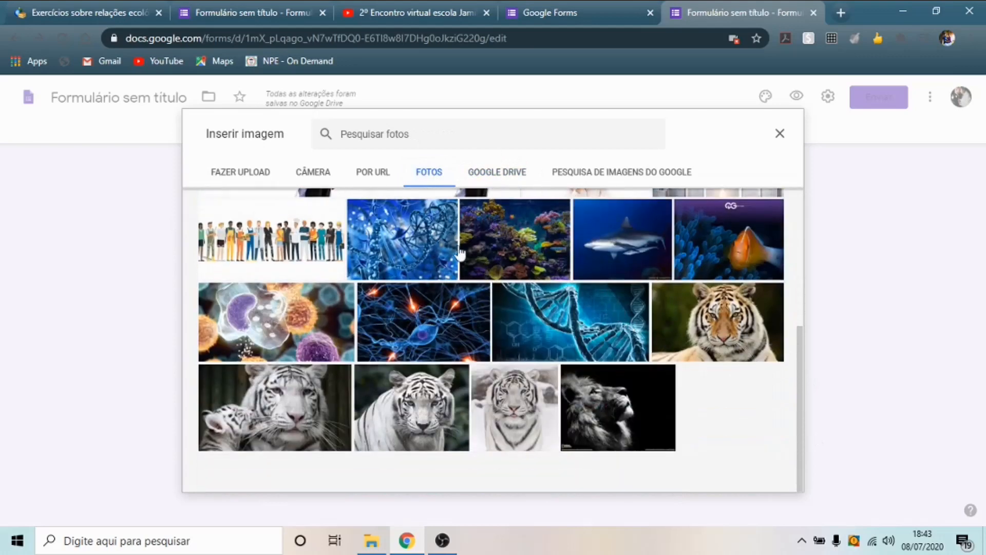
scroll(638, 354, "up", 1)
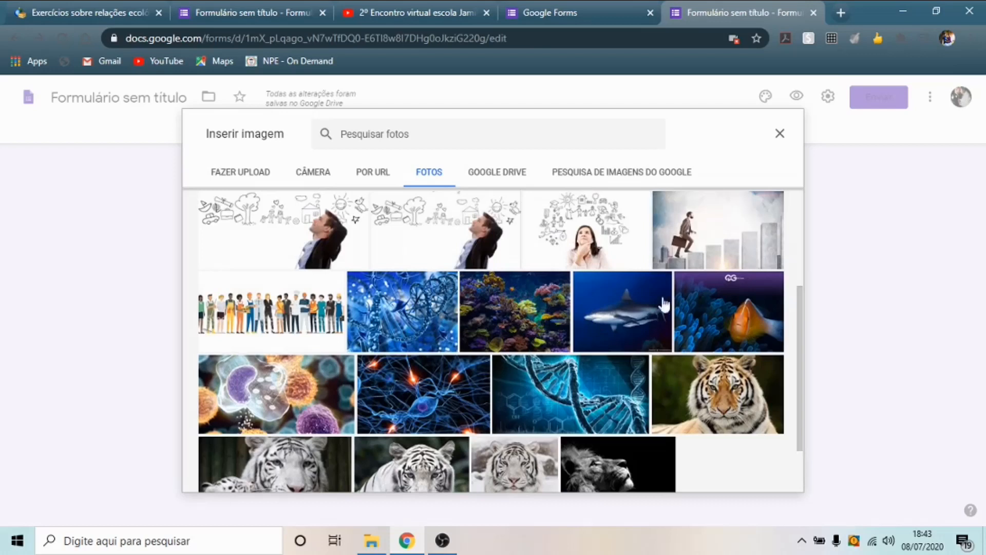
left_click(735, 317)
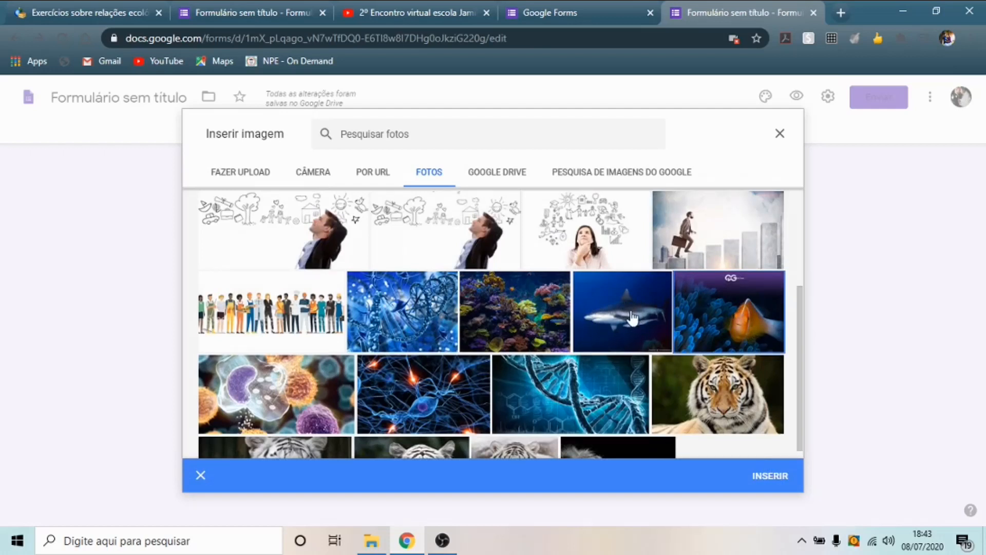
left_click(201, 476)
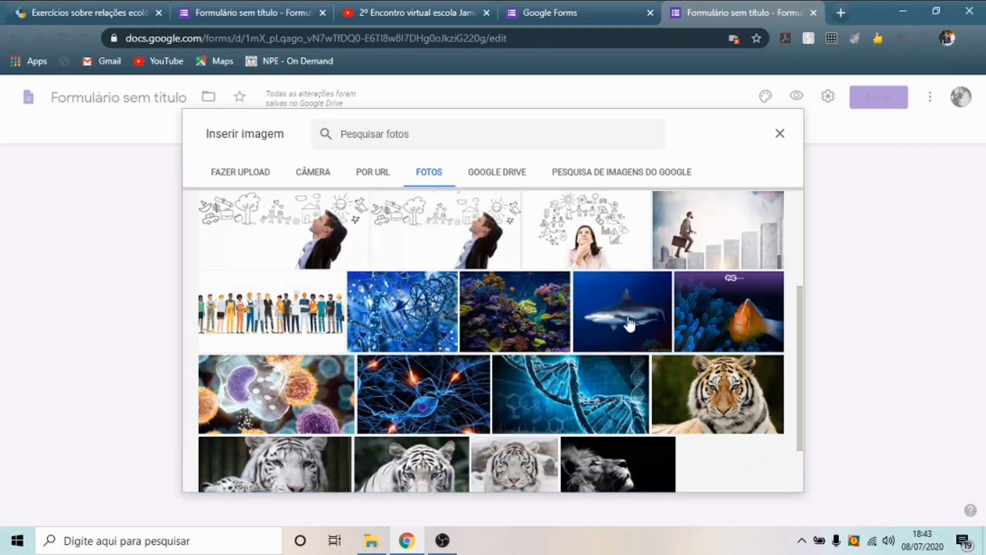
left_click(625, 316)
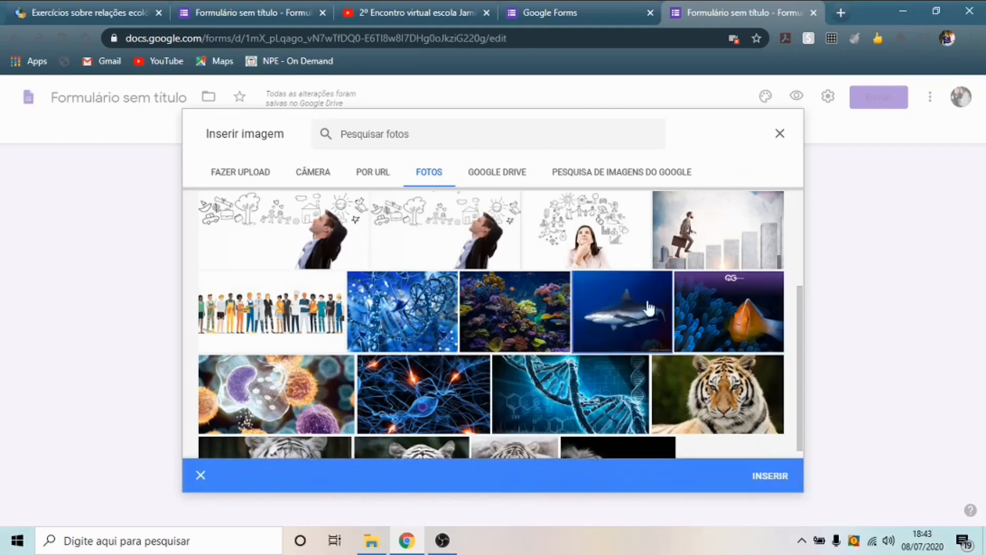
left_click(770, 475)
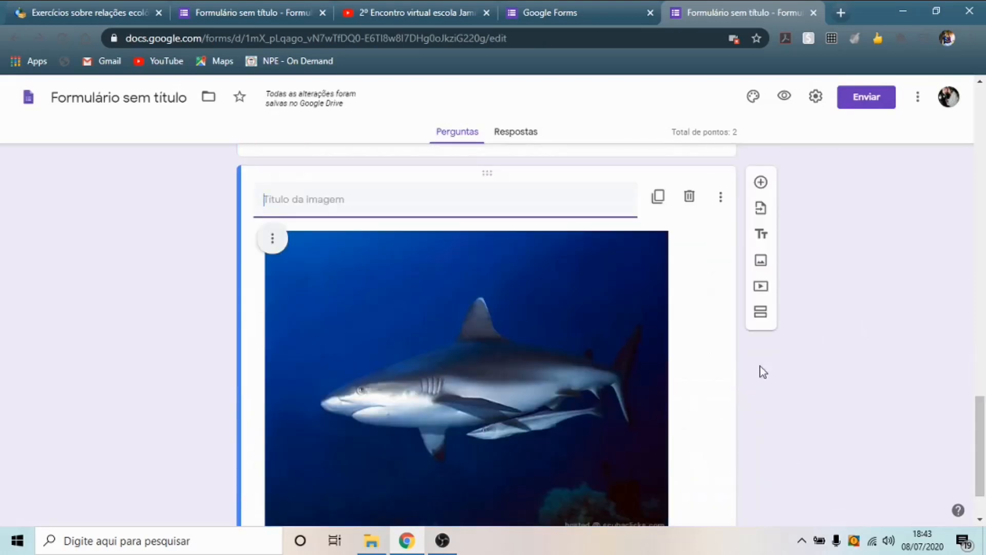
- Centre the shark image, title it 'Preste atenção na seguinte imagem para responder a próxima questão', and add a question below
left_click(271, 240)
left_click(252, 277)
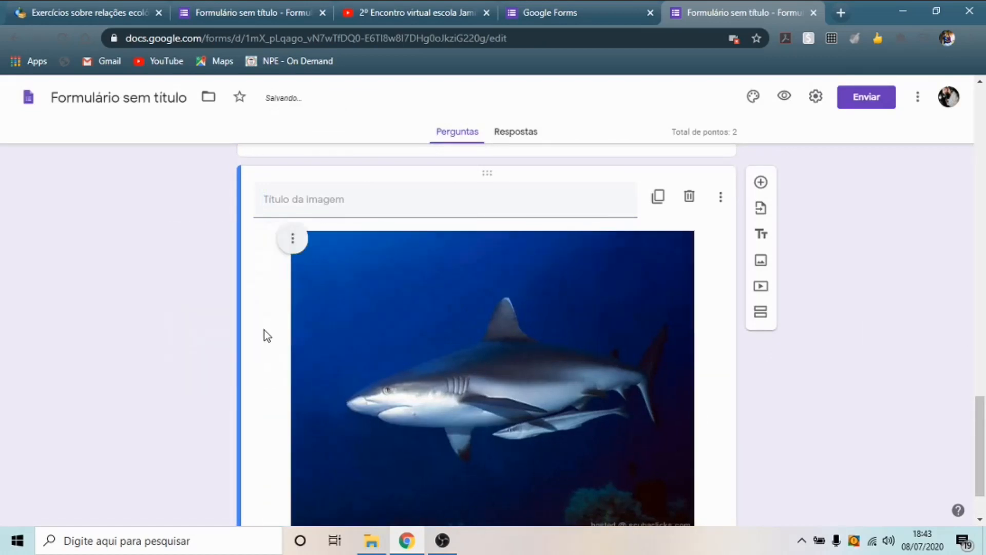
left_click(347, 201)
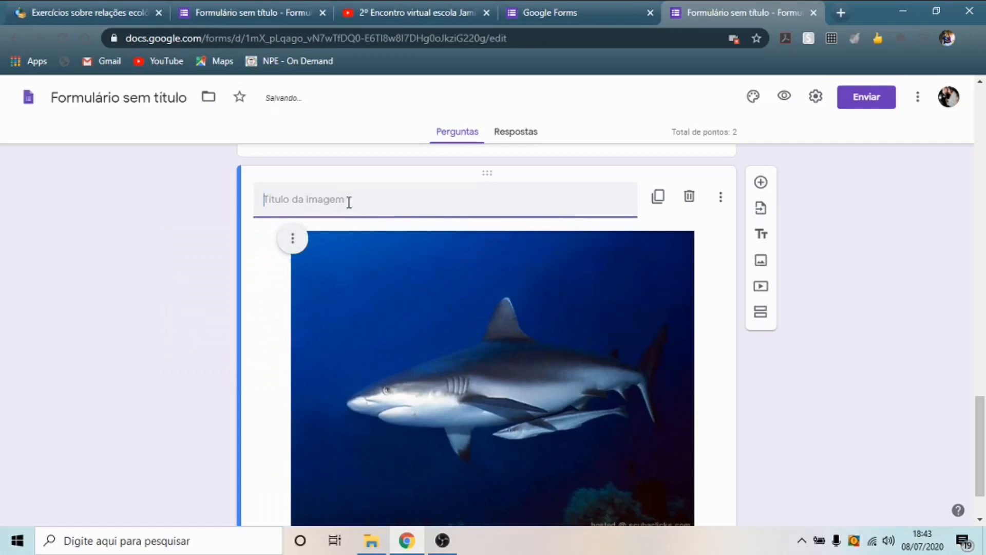
type("Preste atenção nas")
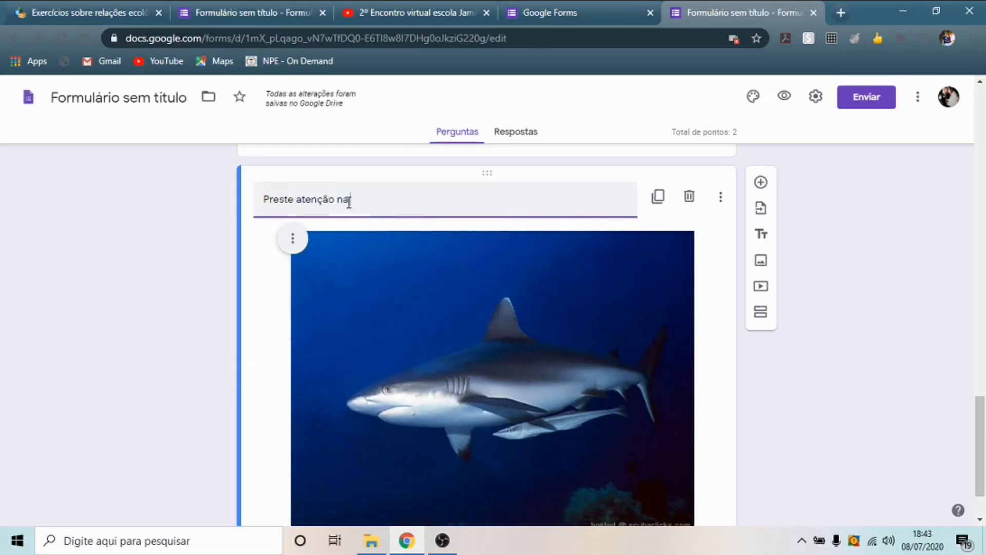
type("eguinte i")
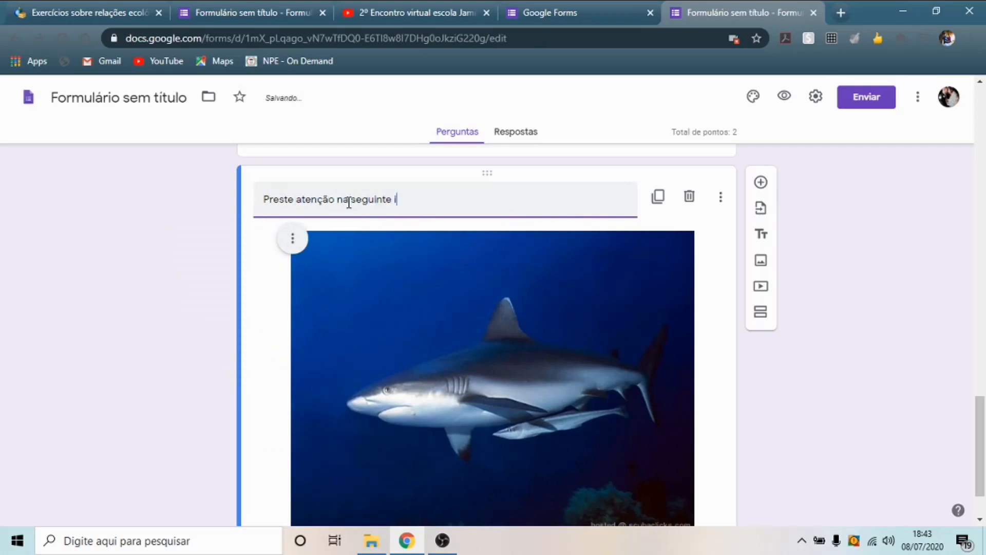
type("magem para re")
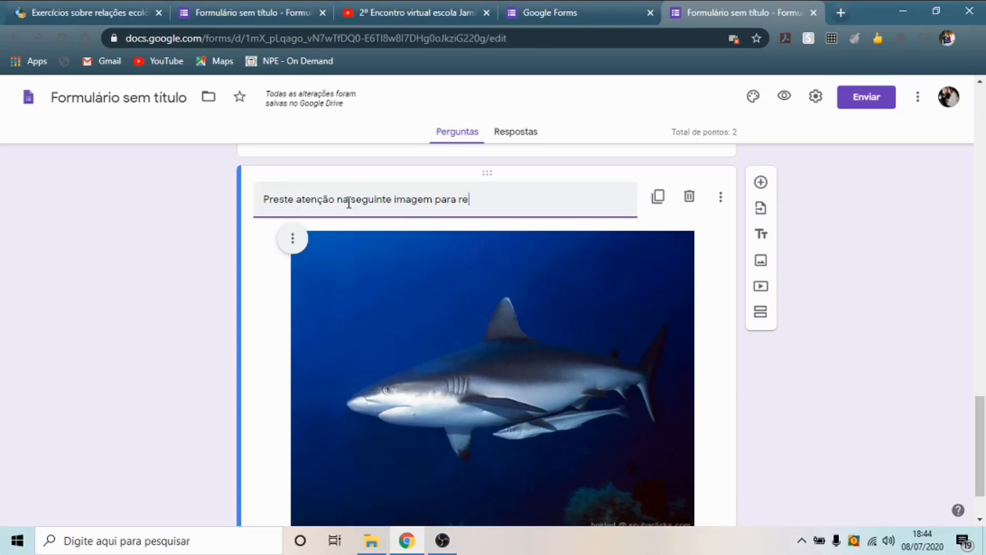
type("sponder a p´roxima")
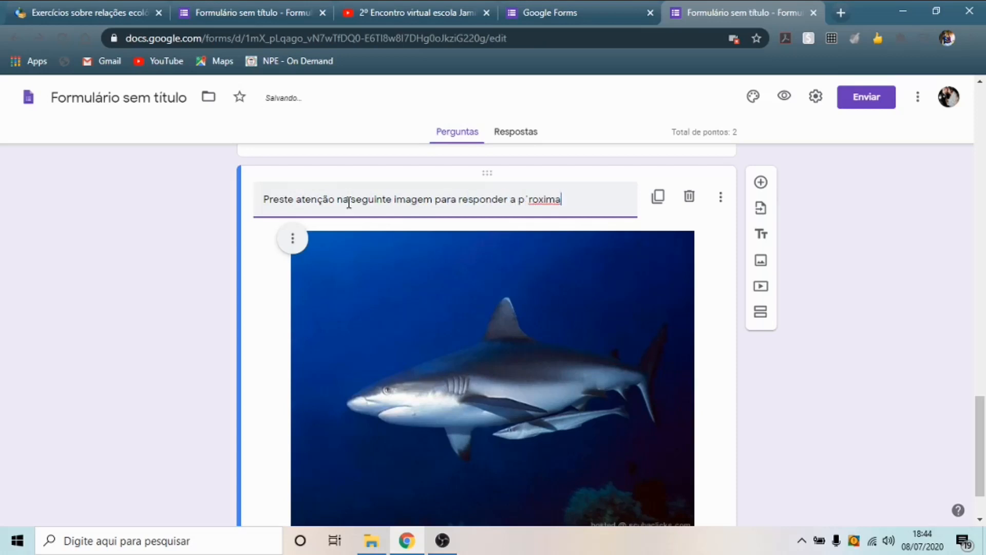
key("BackSpace")
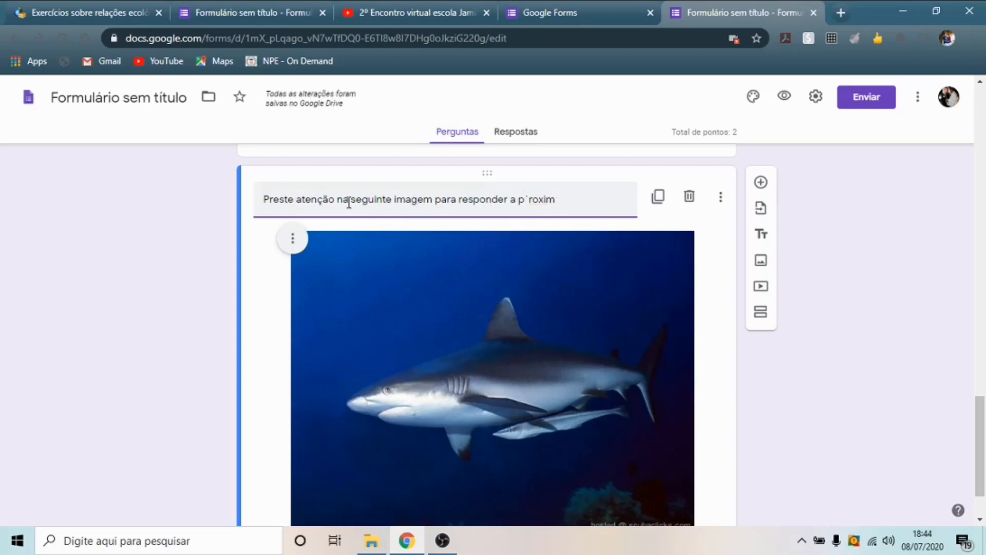
type("r")
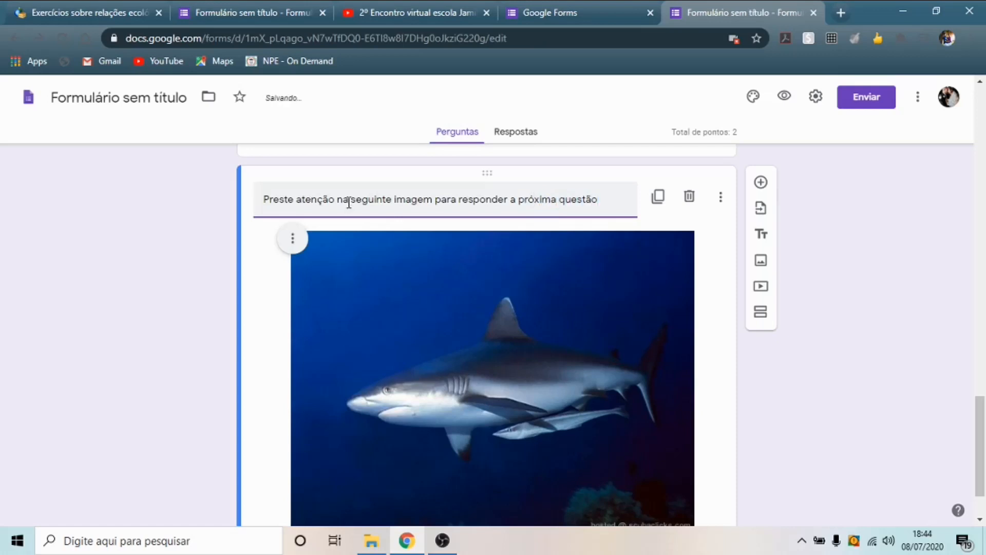
scroll(669, 310, "down", 2)
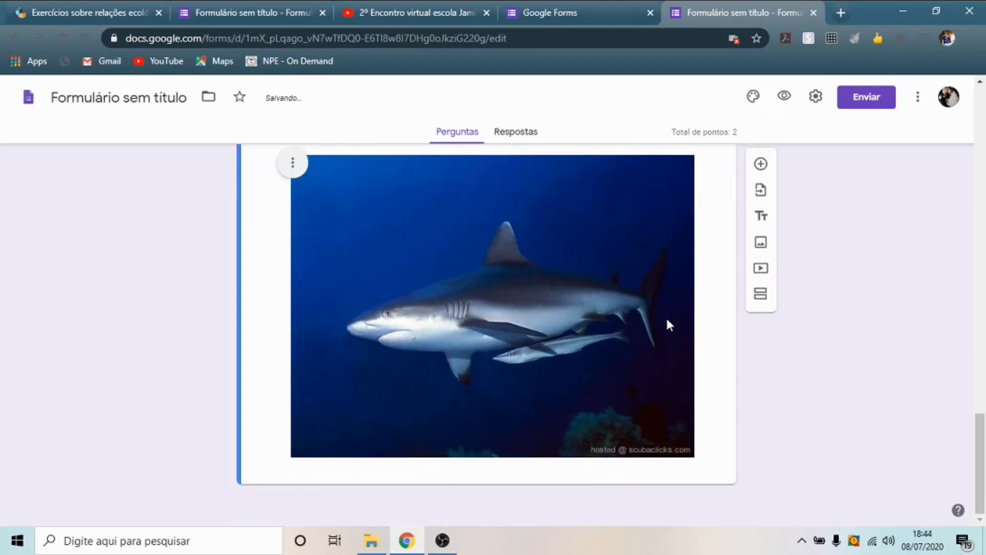
left_click(761, 169)
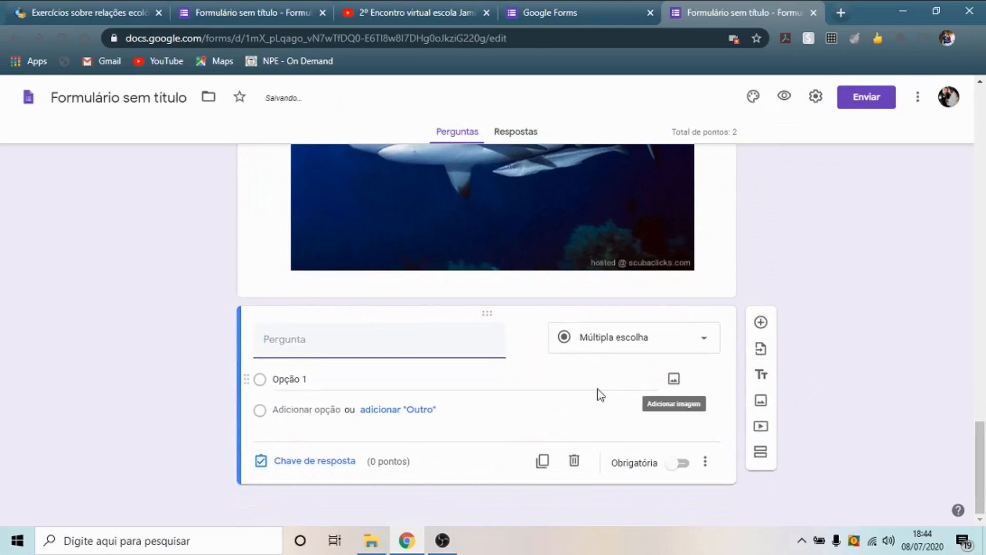
- Copy the Questão 4 remora-and-shark statement from the exercise page into the new question's text
left_click(132, 4)
scroll(369, 235, "down", 3)
scroll(370, 237, "down", 1)
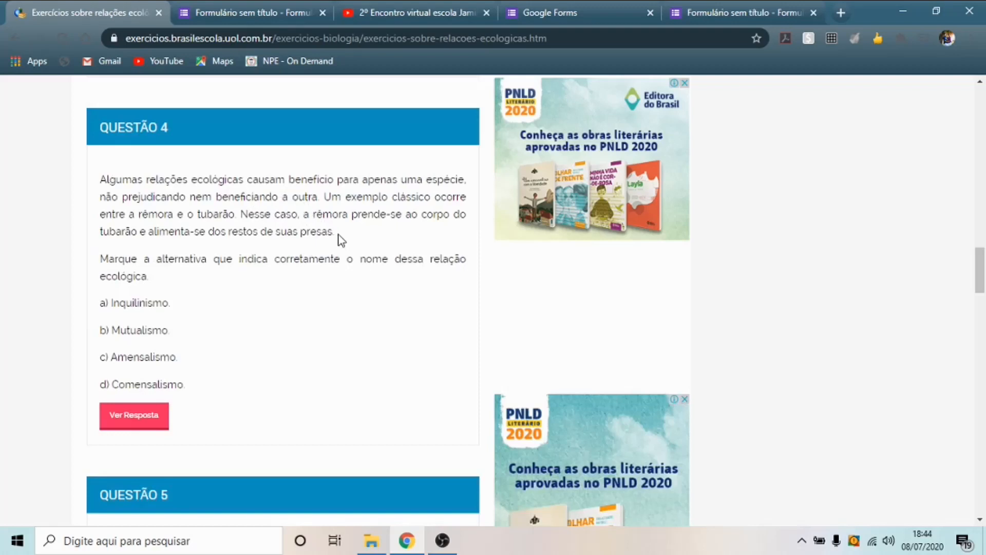
left_click_drag(333, 231, 101, 191)
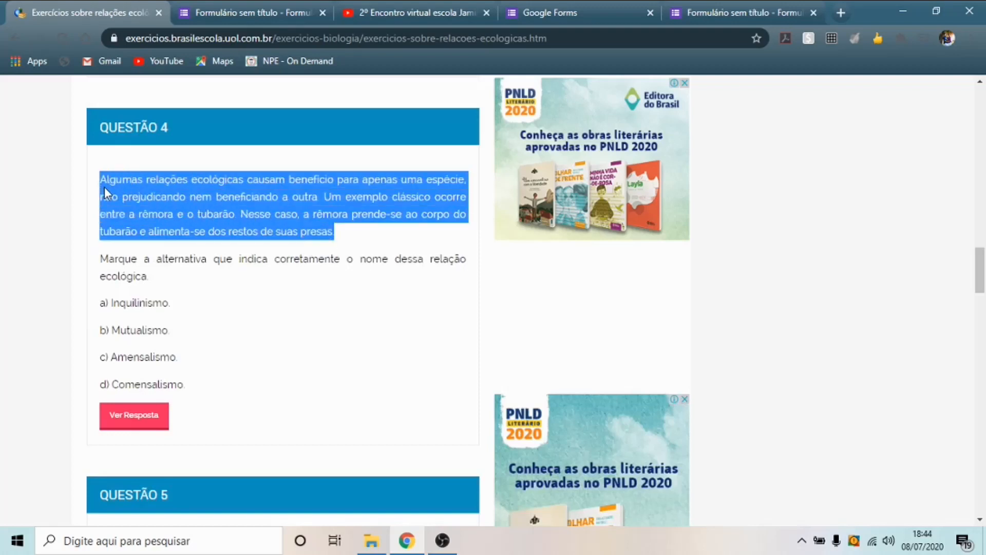
left_click(177, 263)
left_click_drag(156, 277, 85, 186)
key("ctrl+c")
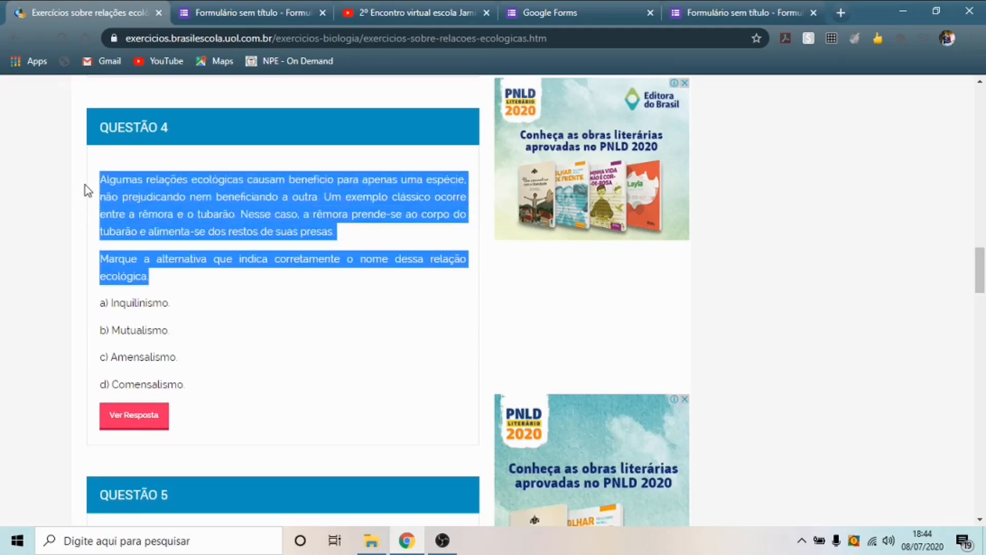
left_click(715, 11)
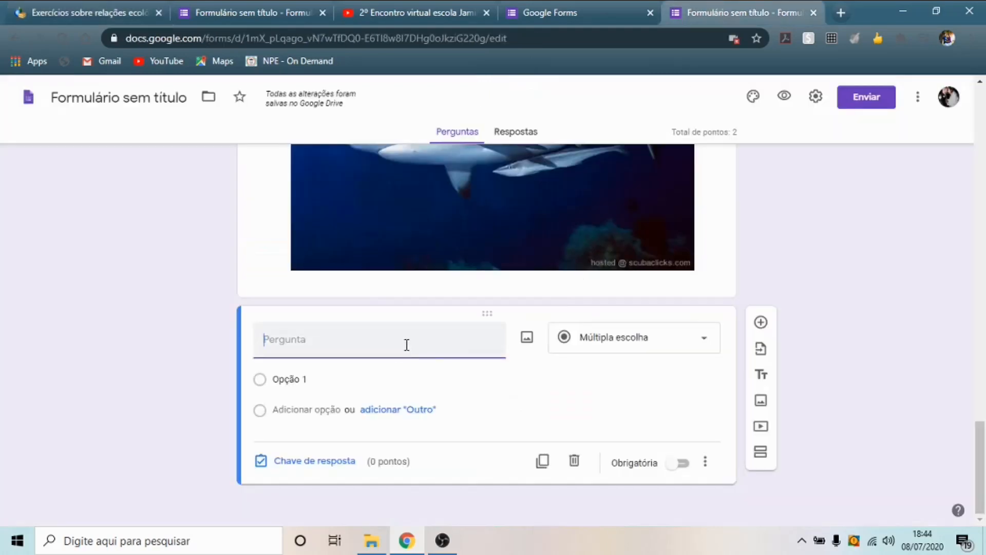
key("ctrl+v")
- Paste answer choices a) Inquilinismo through d) Comensalismo into the question's options
left_click(97, 8)
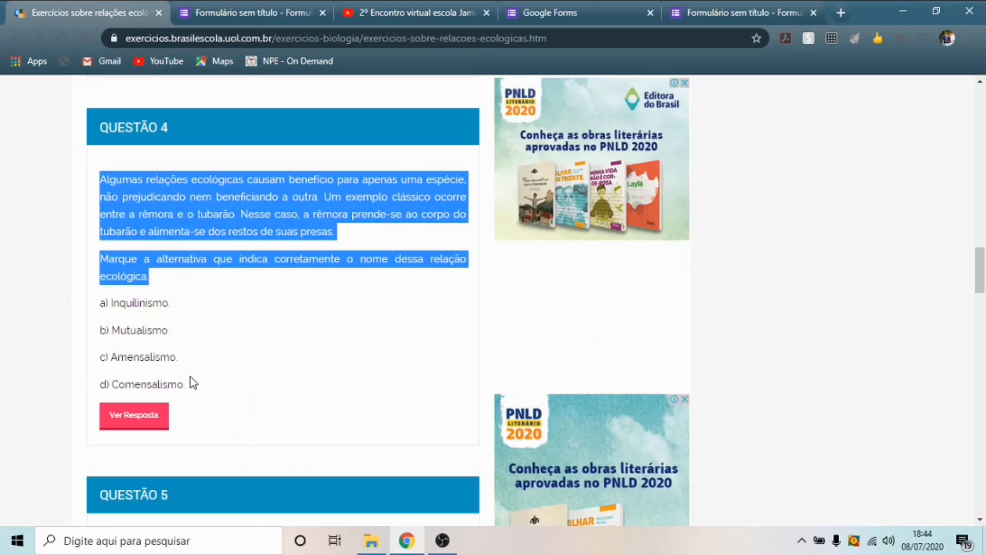
left_click_drag(193, 383, 101, 305)
key("ctrl+c")
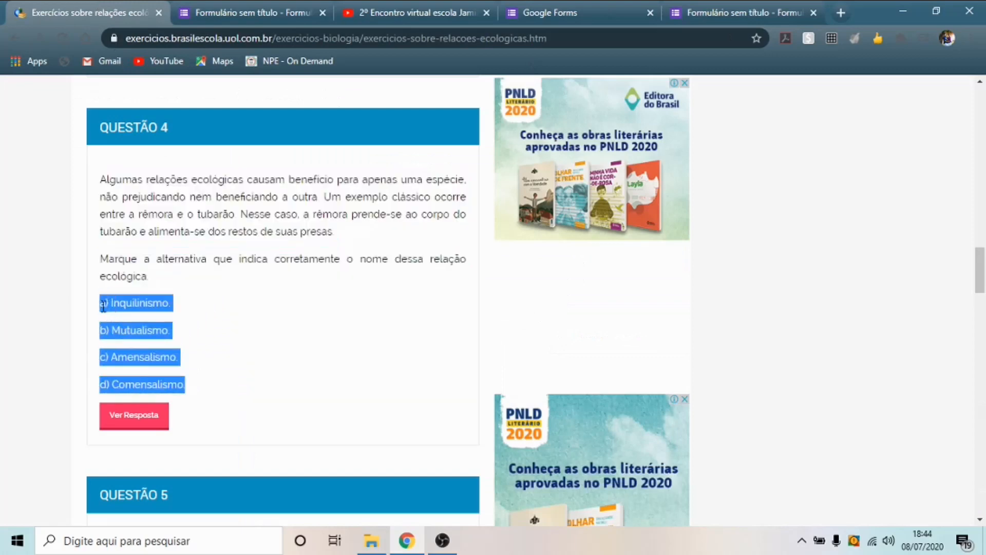
left_click(730, 12)
scroll(353, 372, "down", 3)
left_click(339, 380)
key("ctrl+v")
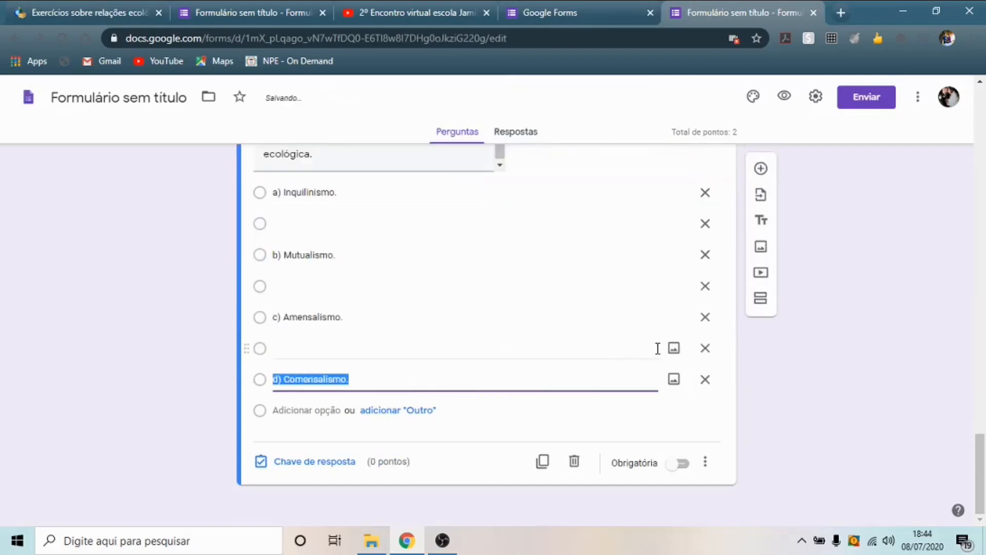
- Delete the three blank options and make the remora–shark question required
left_click(705, 349)
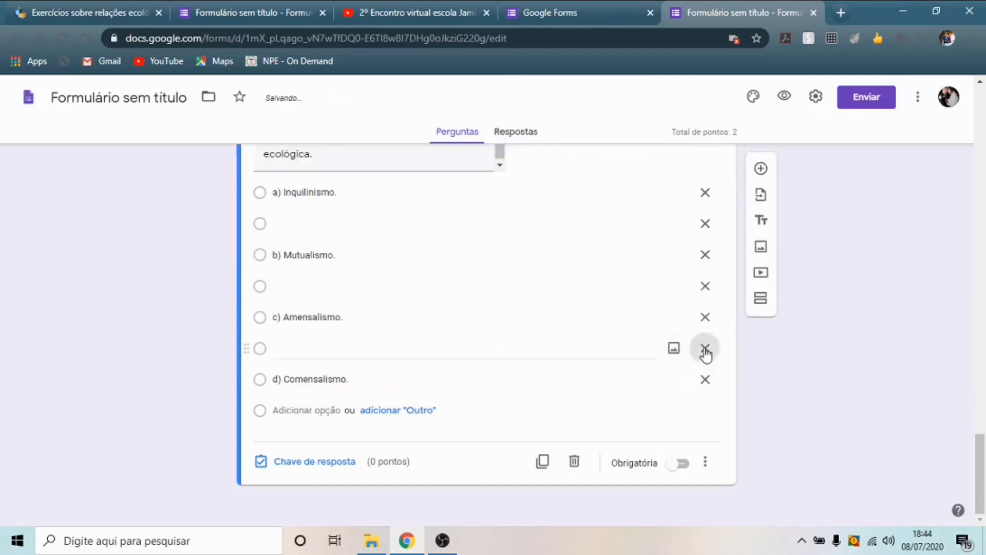
left_click(706, 317)
left_click(705, 288)
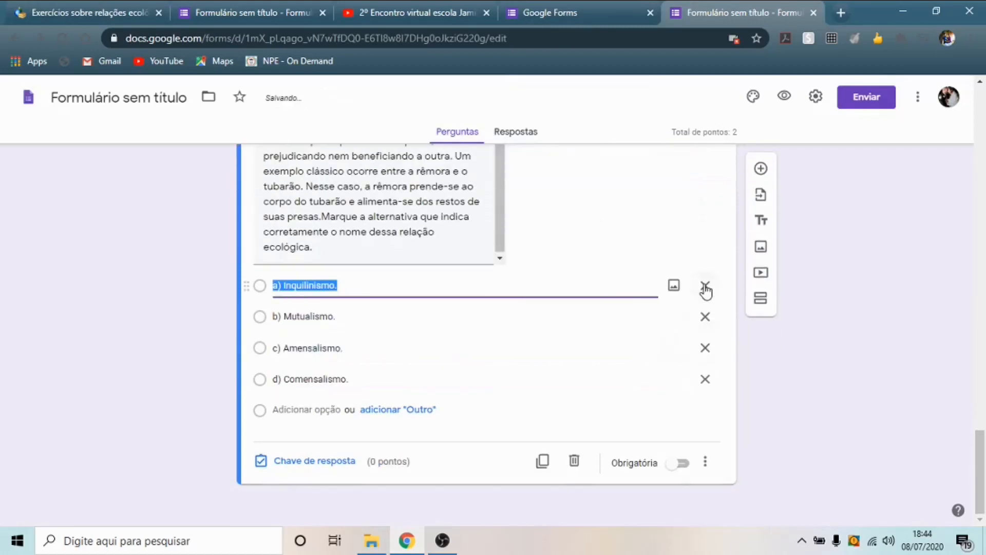
left_click(684, 464)
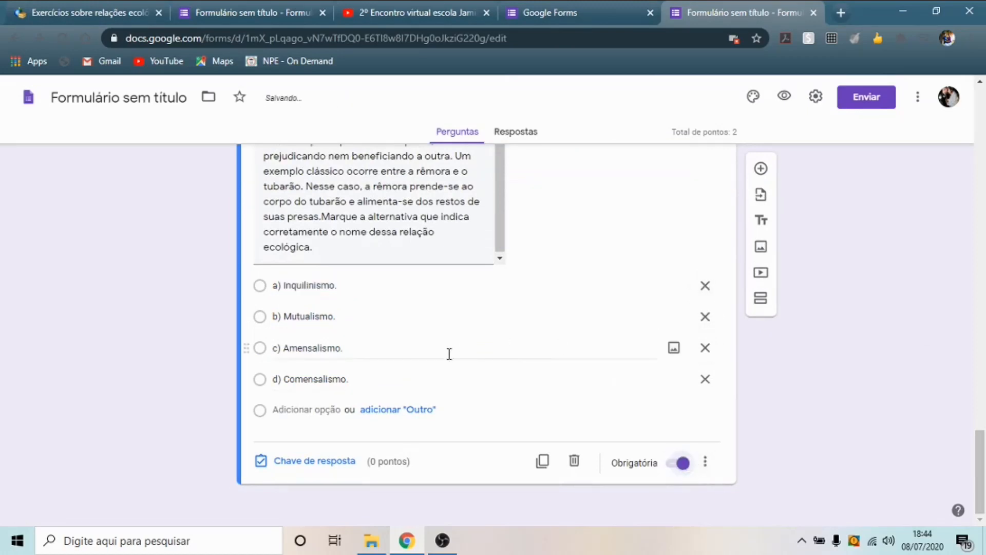
- In the answer key, mark d) Comensalismo correct and worth 1 point
left_click(315, 461)
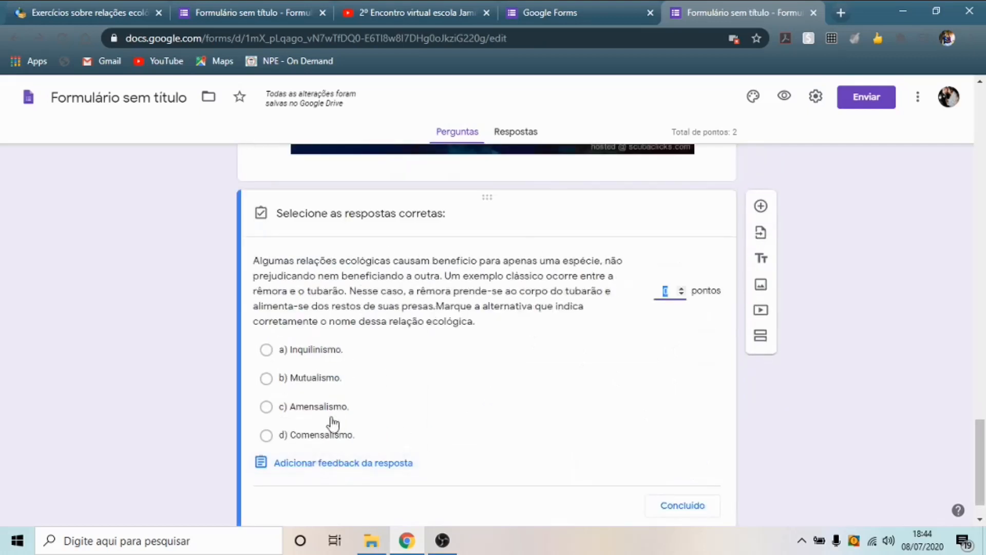
left_click(266, 435)
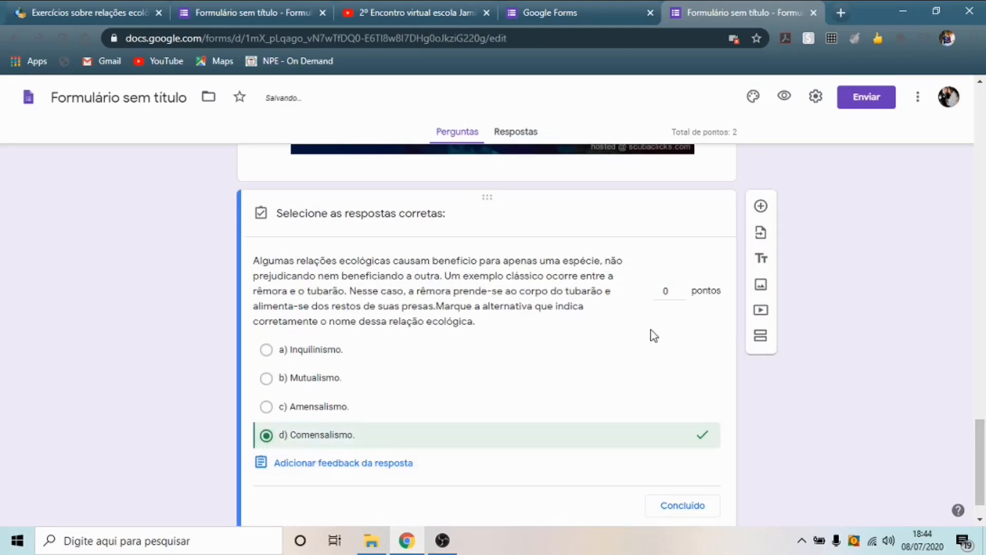
left_click(681, 288)
left_click(681, 289)
left_click(683, 505)
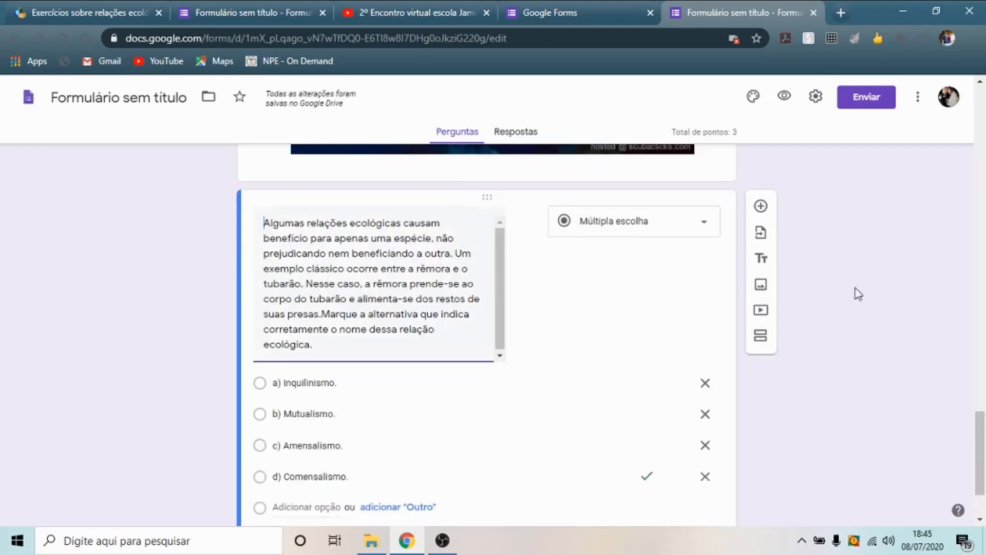
scroll(914, 369, "up", 10)
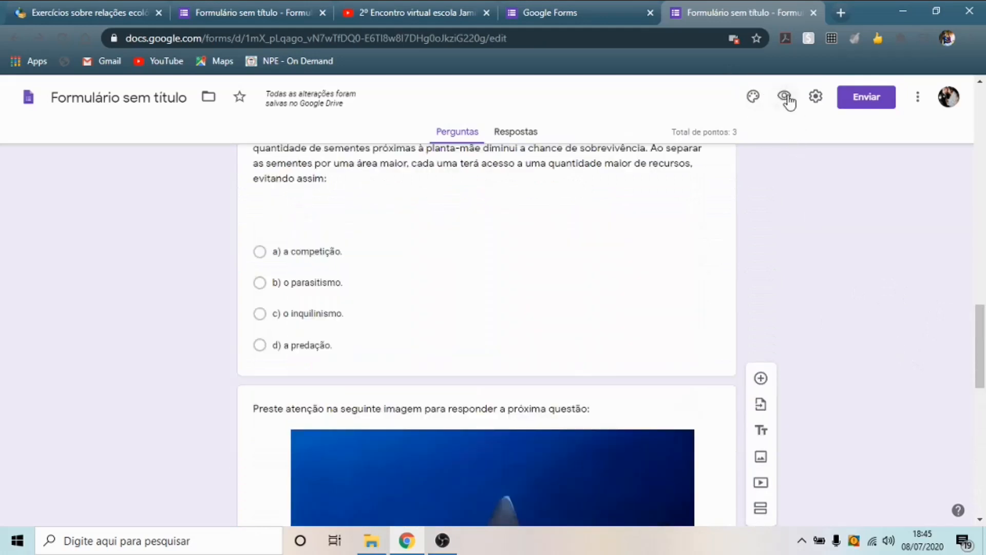
left_click_drag(980, 320, 978, 93)
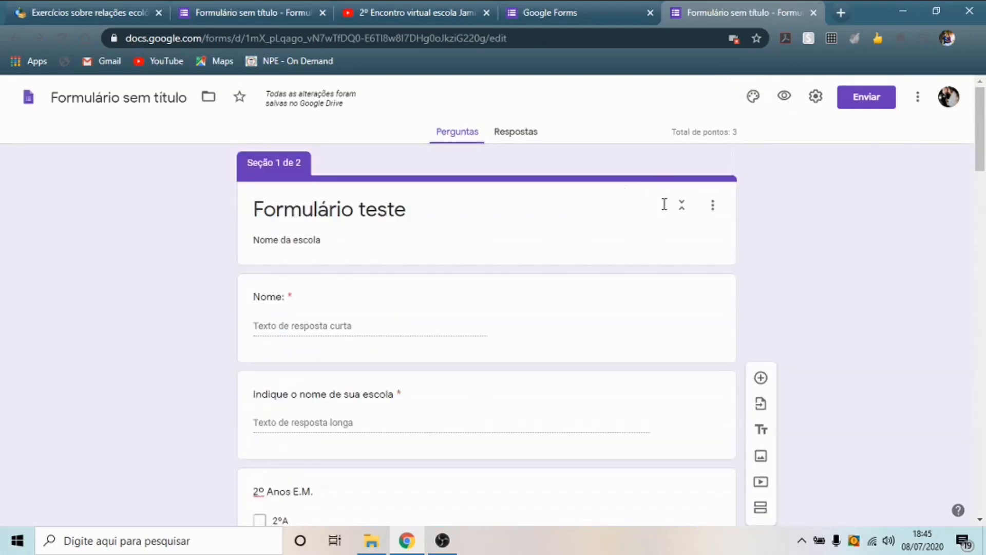
- Open the theme options and browse the header image gallery
left_click(754, 97)
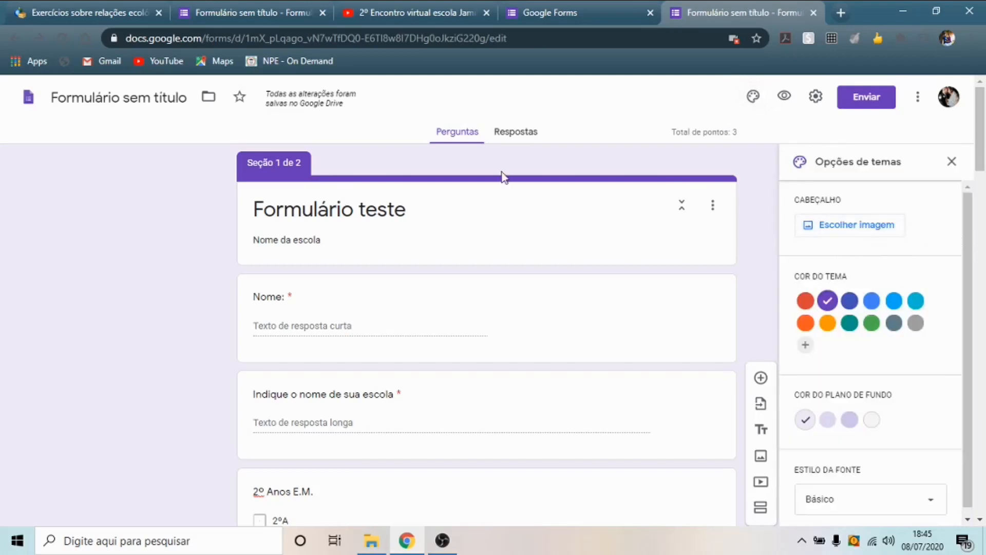
left_click(850, 230)
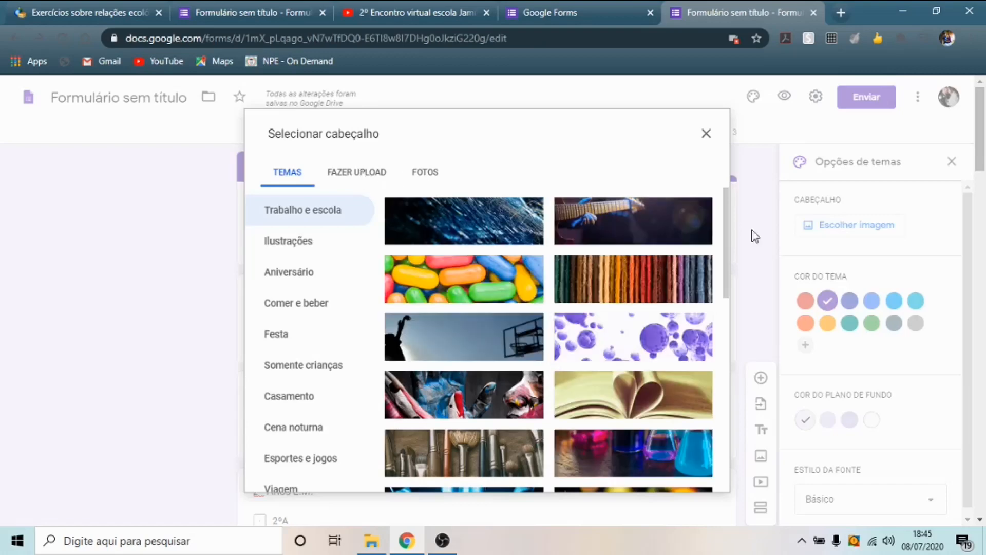
scroll(727, 256, "down", 1)
left_click_drag(727, 259, 685, 472)
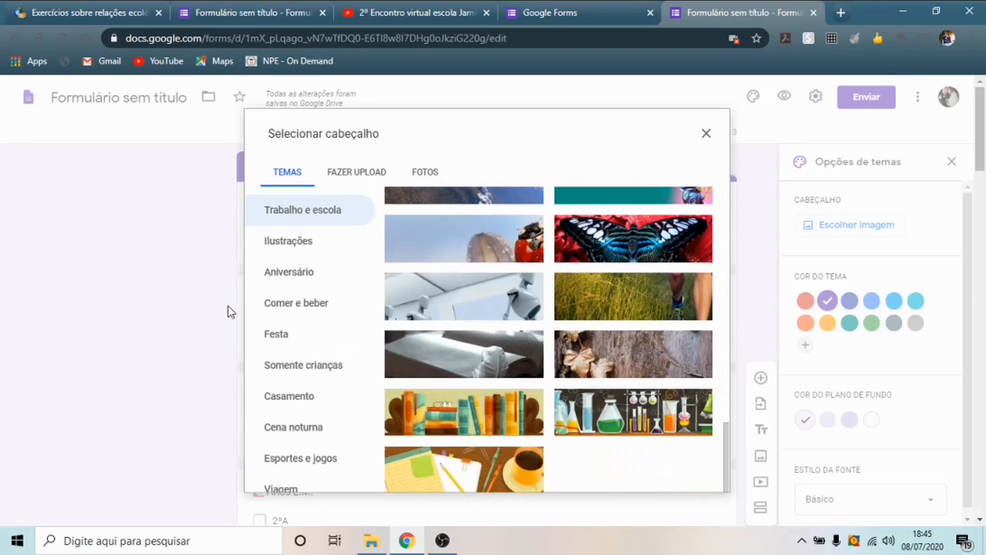
scroll(303, 344, "down", 2)
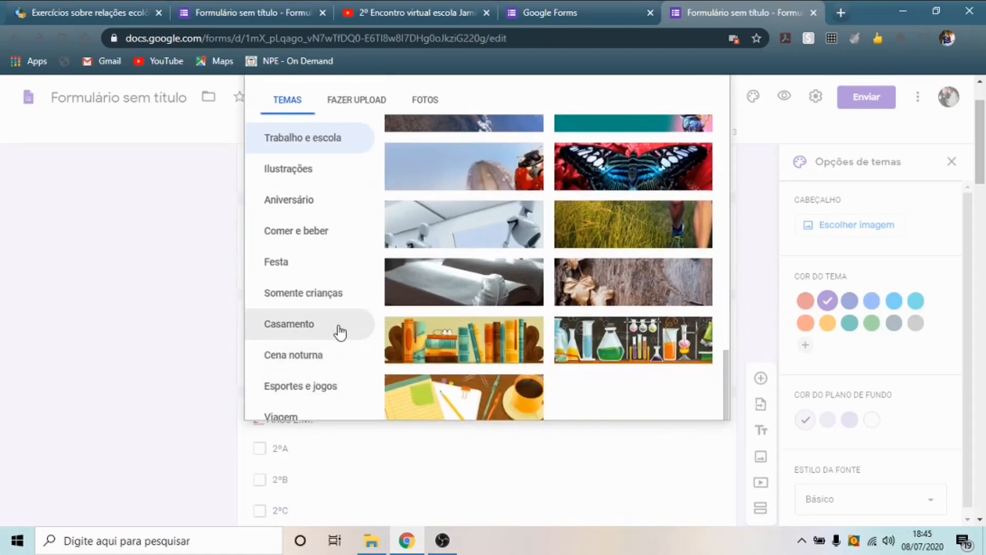
scroll(326, 285, "up", 2)
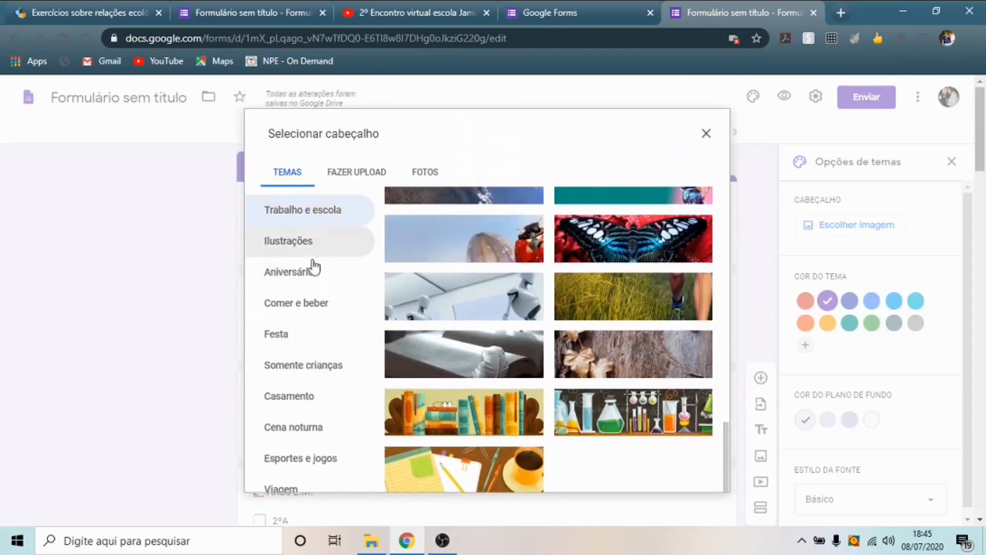
scroll(319, 267, "down", 4)
scroll(326, 277, "up", 2)
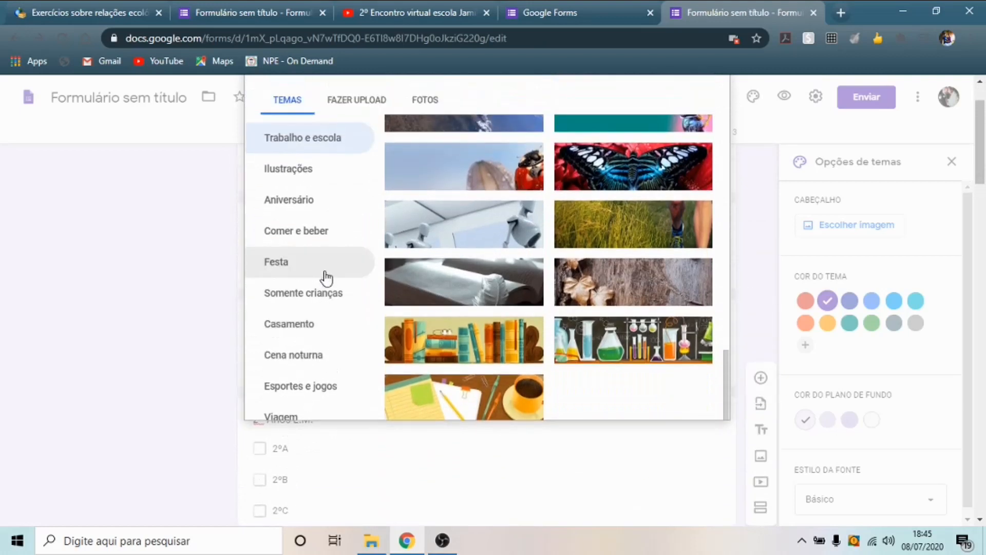
scroll(326, 277, "up", 2)
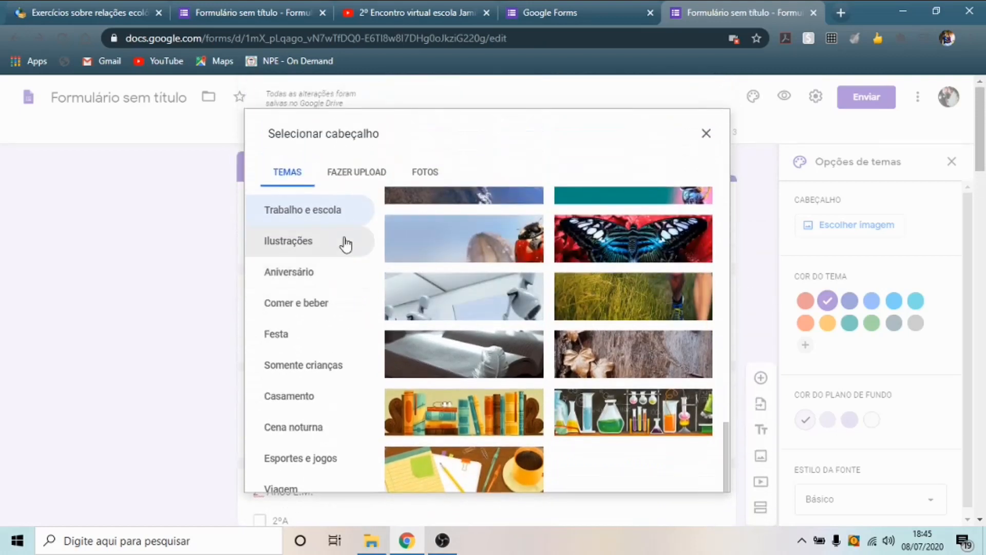
- Insert the coral reef stock photo as the header and confirm its crop
left_click(425, 173)
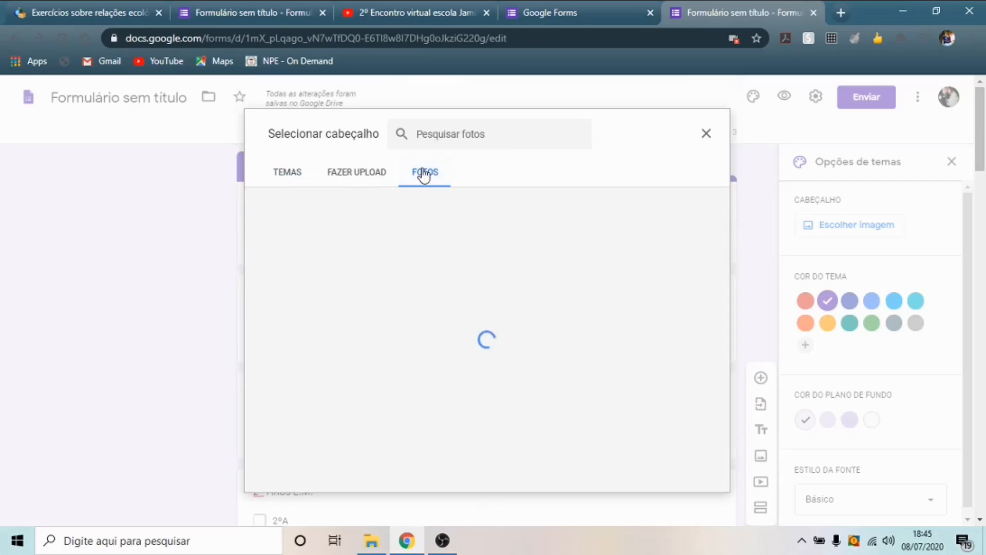
scroll(591, 314, "down", 5)
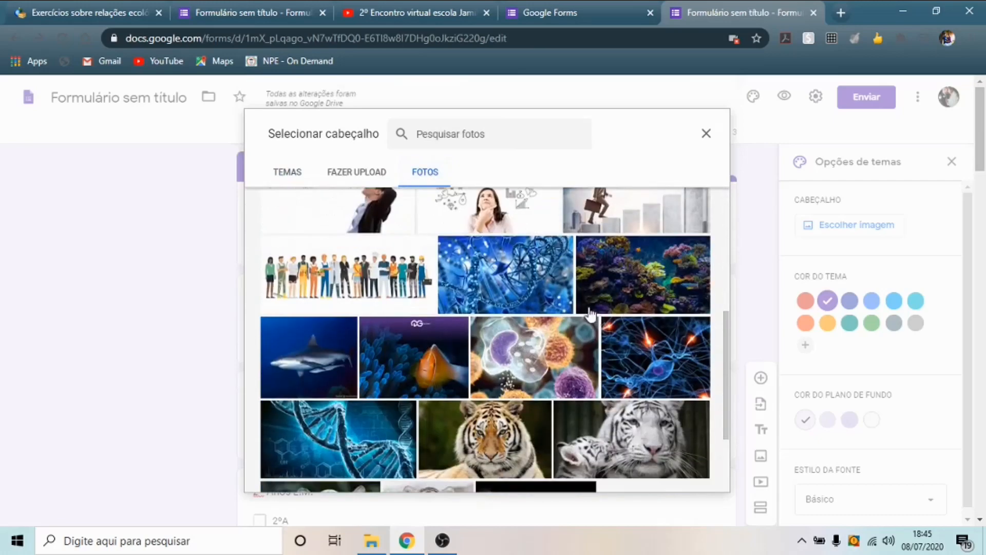
scroll(590, 312, "down", 3)
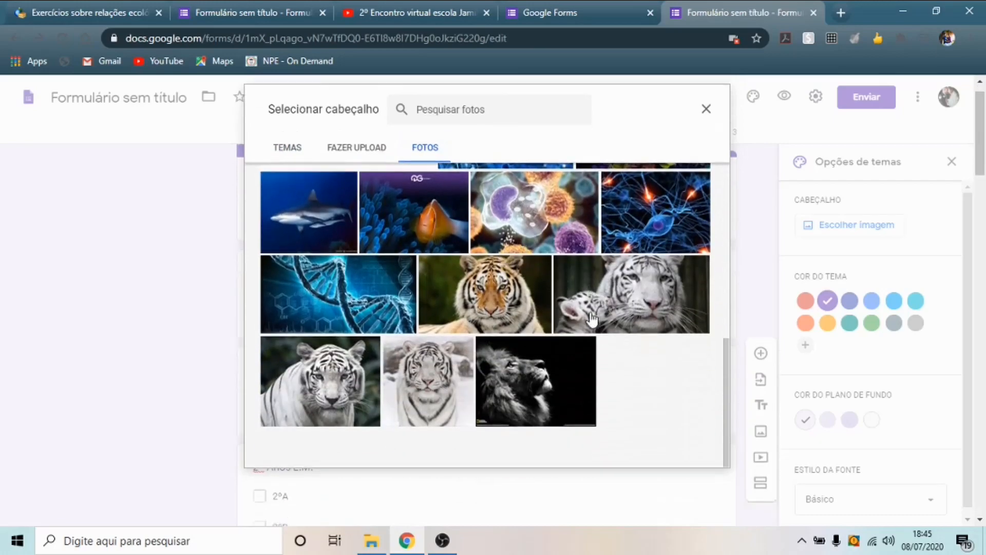
scroll(596, 316, "down", 3)
scroll(595, 313, "up", 4)
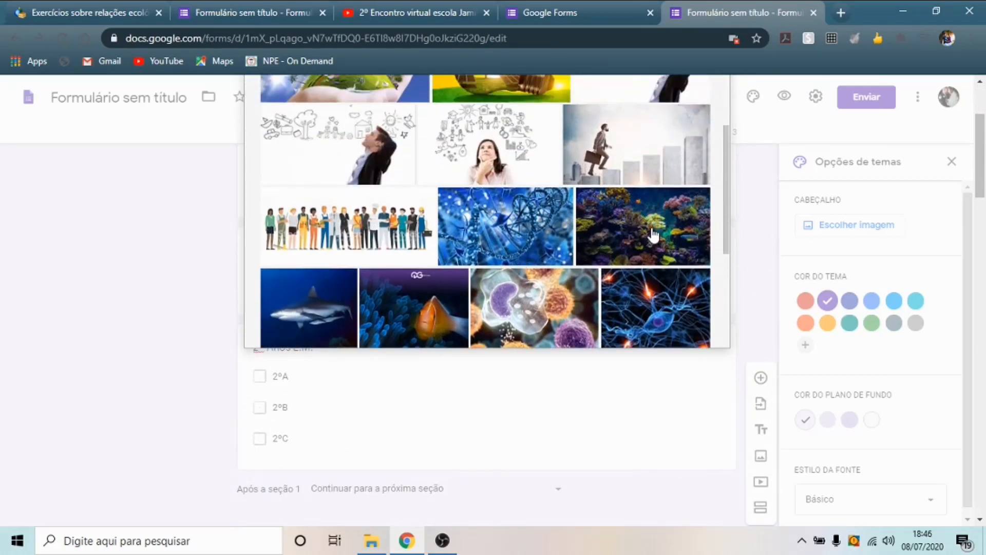
left_click(652, 235)
left_click(690, 329)
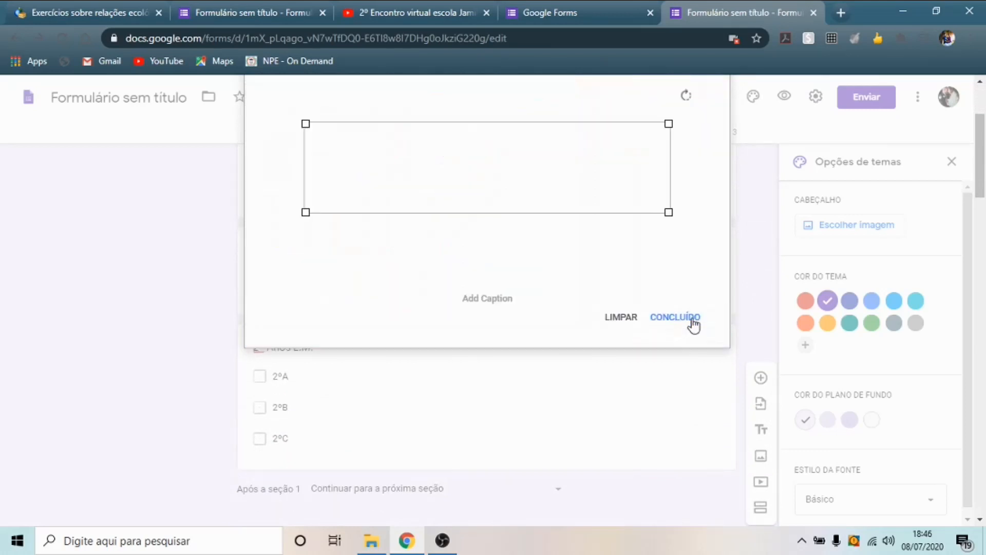
left_click_drag(505, 175, 512, 172)
left_click(688, 320)
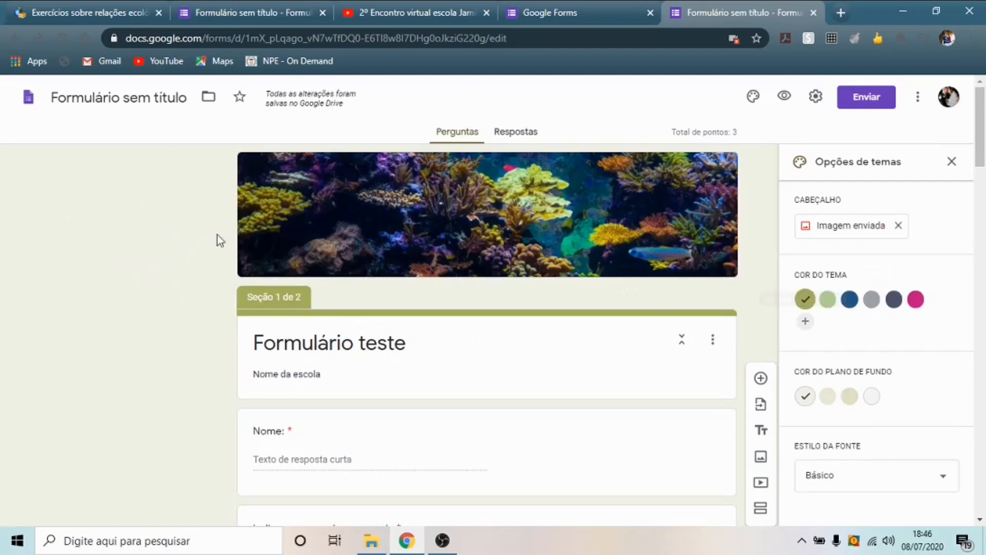
- Switch the theme colour to dark blue and the page background to light blue
left_click(850, 301)
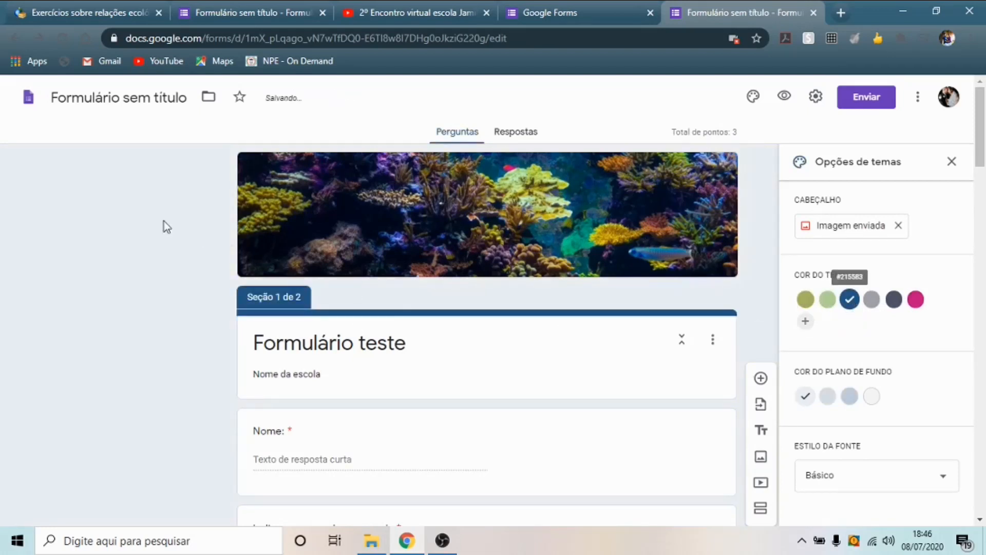
left_click(850, 396)
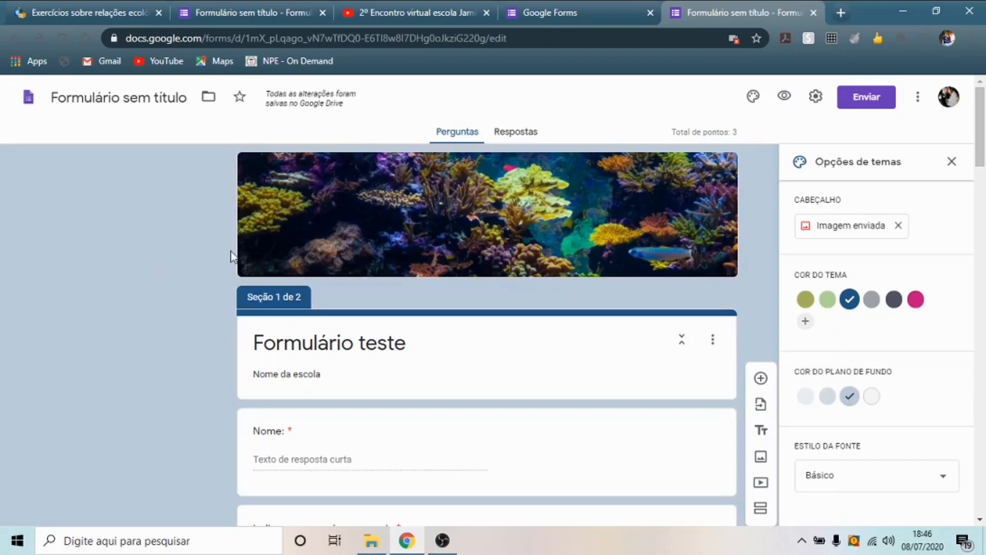
scroll(211, 258, "down", 1)
scroll(211, 258, "up", 1)
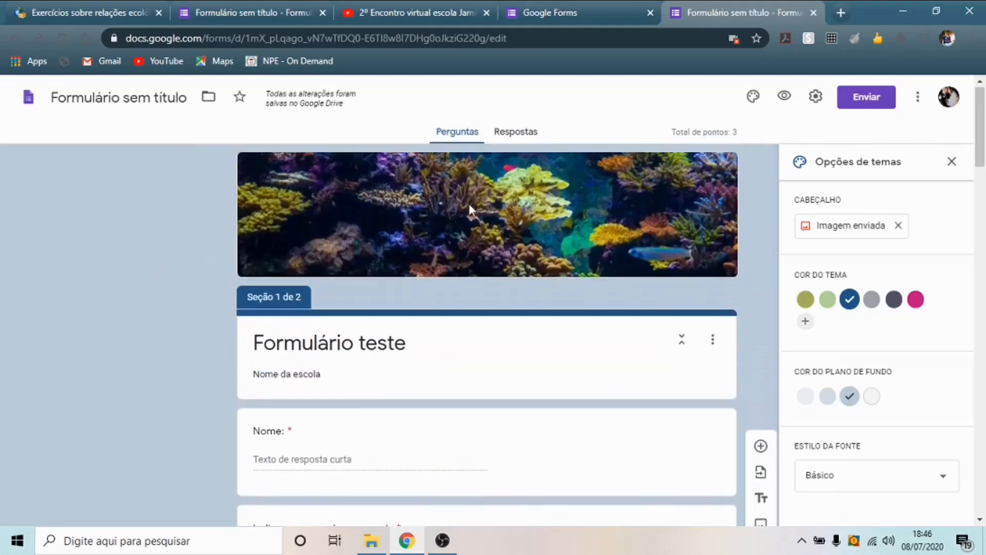
left_click(784, 99)
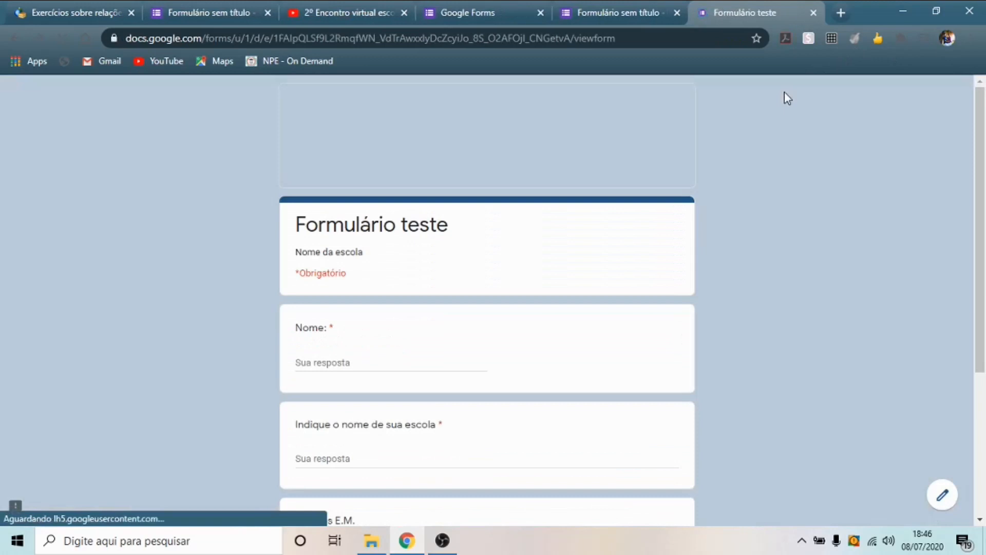
scroll(662, 229, "down", 3)
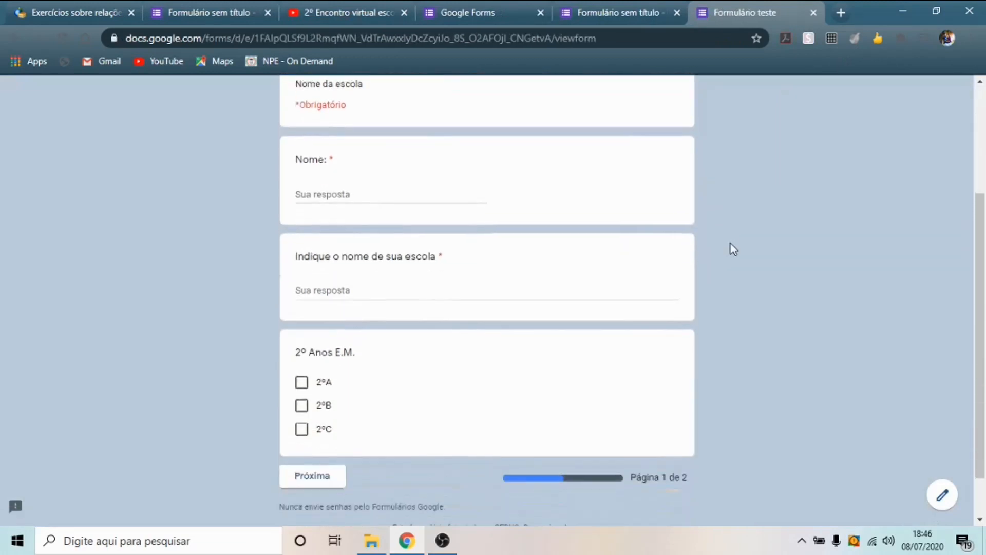
scroll(733, 250, "down", 1)
scroll(560, 247, "up", 4)
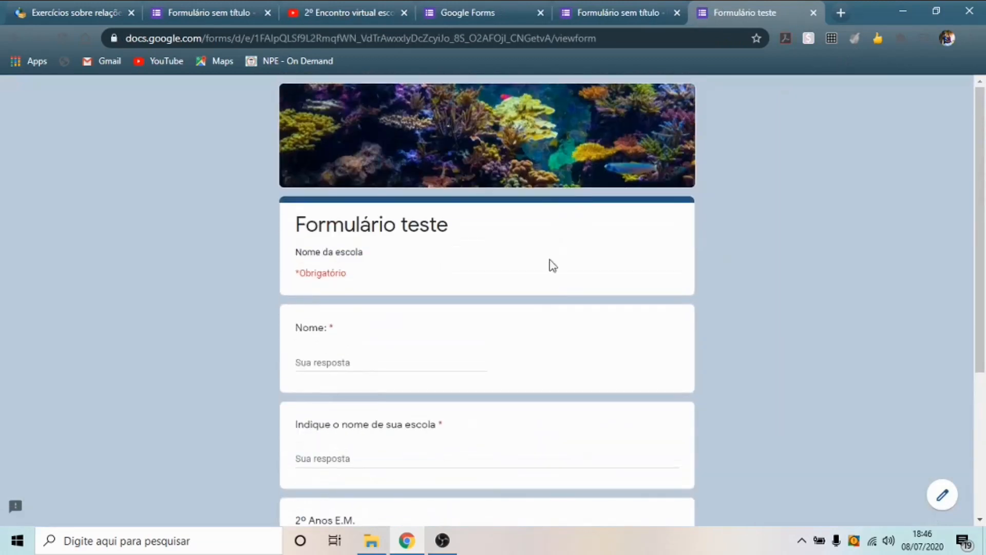
scroll(532, 136, "down", 4)
scroll(537, 190, "up", 4)
scroll(537, 200, "down", 4)
scroll(540, 220, "up", 4)
left_click(812, 13)
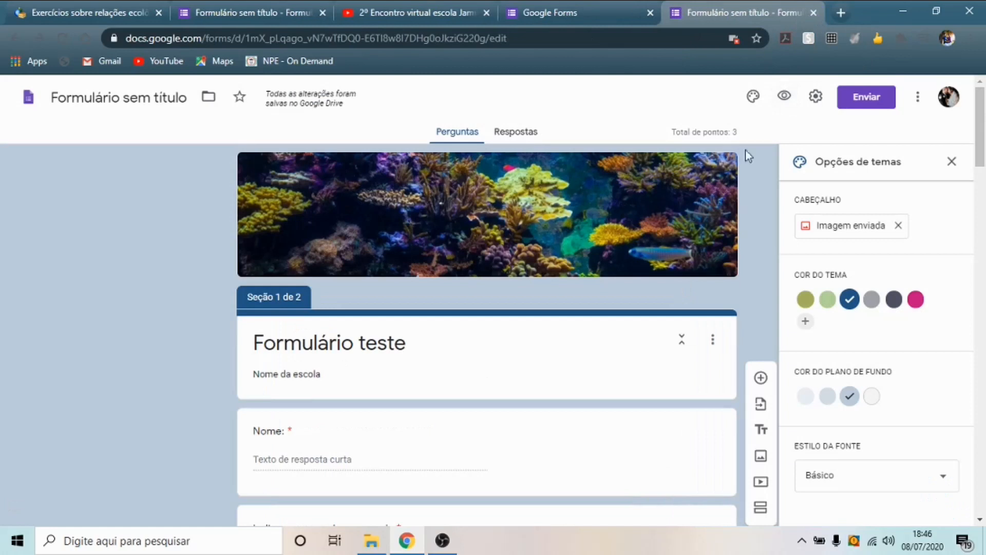
- Review the Apresentação and Testes settings without changes, then bring up the Enviar formulário dialog
left_click(816, 96)
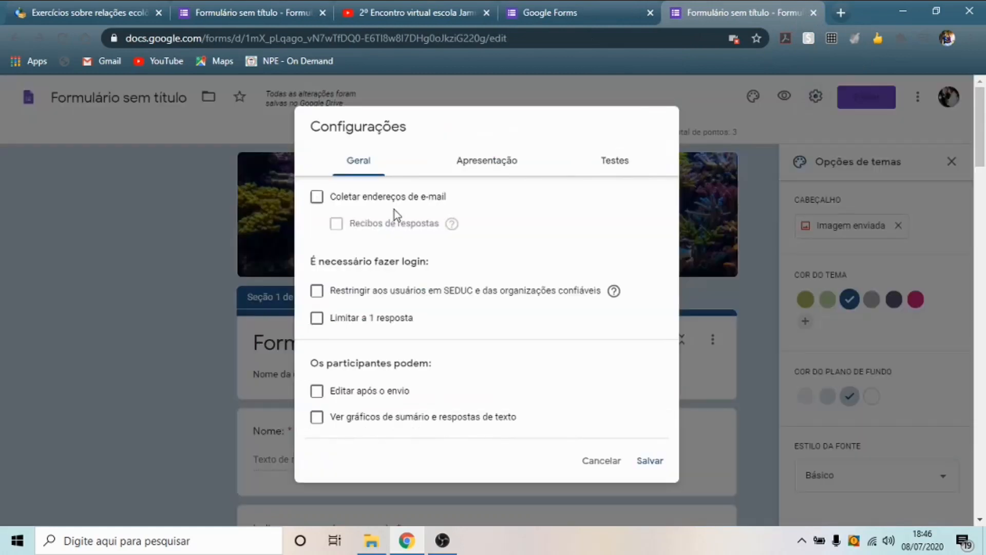
left_click(487, 161)
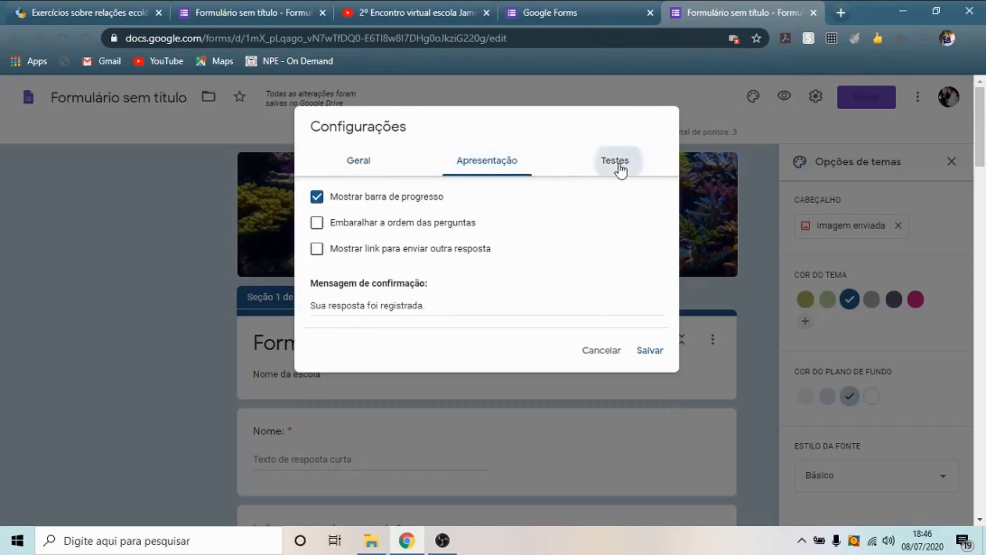
left_click(618, 163)
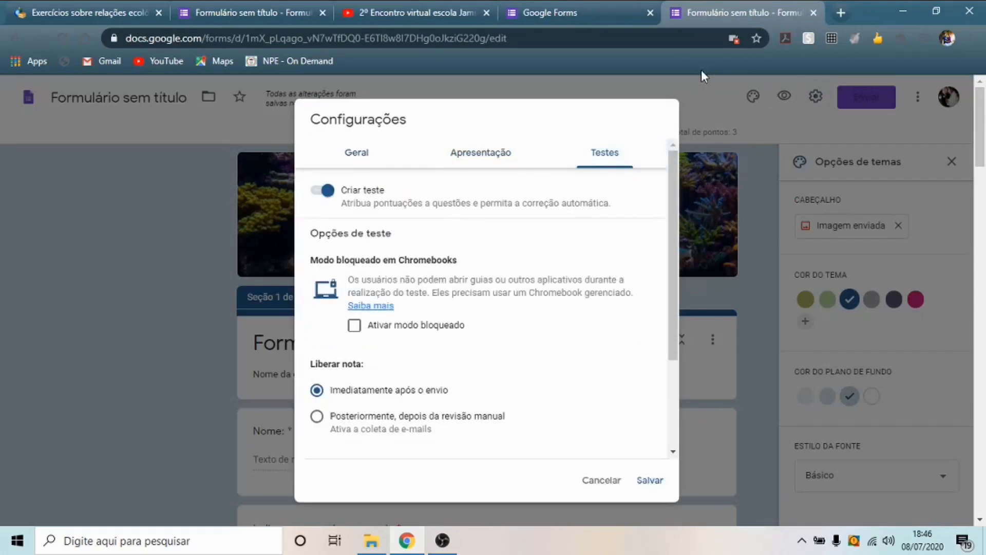
left_click(613, 487)
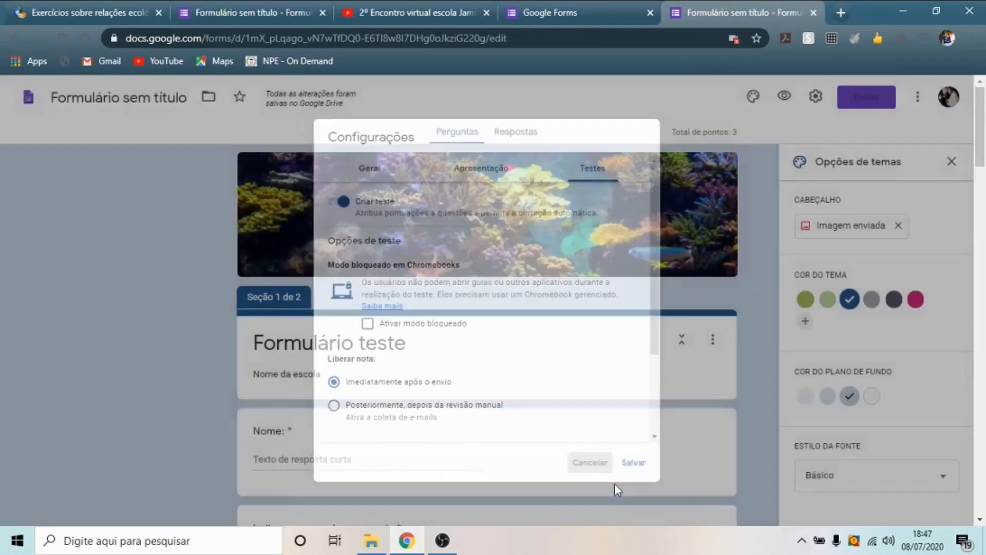
left_click(871, 102)
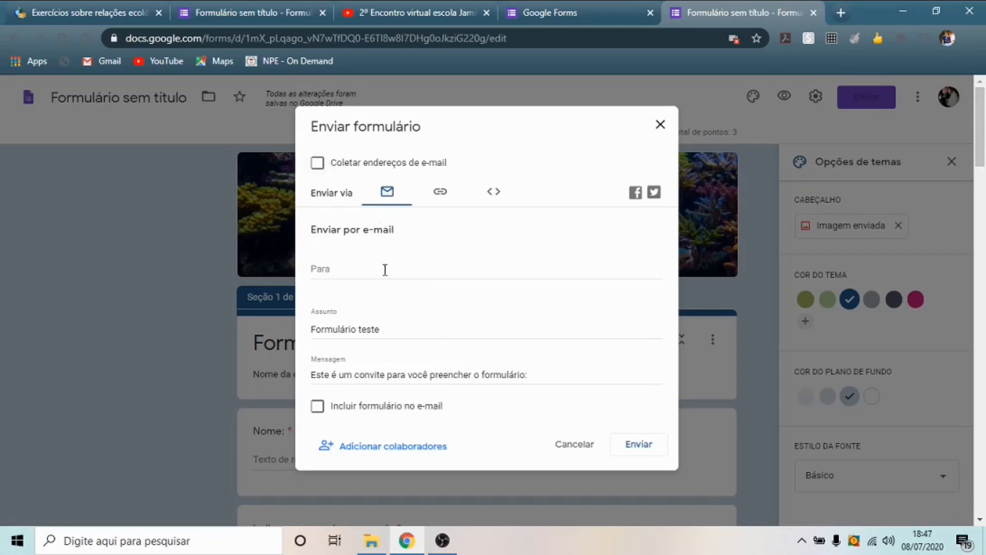
- Copy the form's shortened forms.gle link and close the sending dialog
left_click(440, 196)
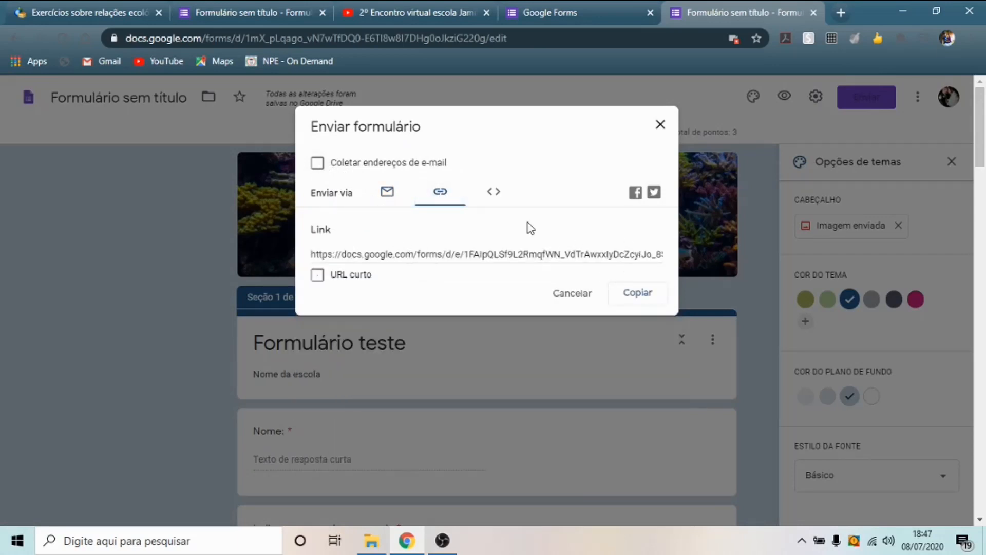
left_click(311, 277)
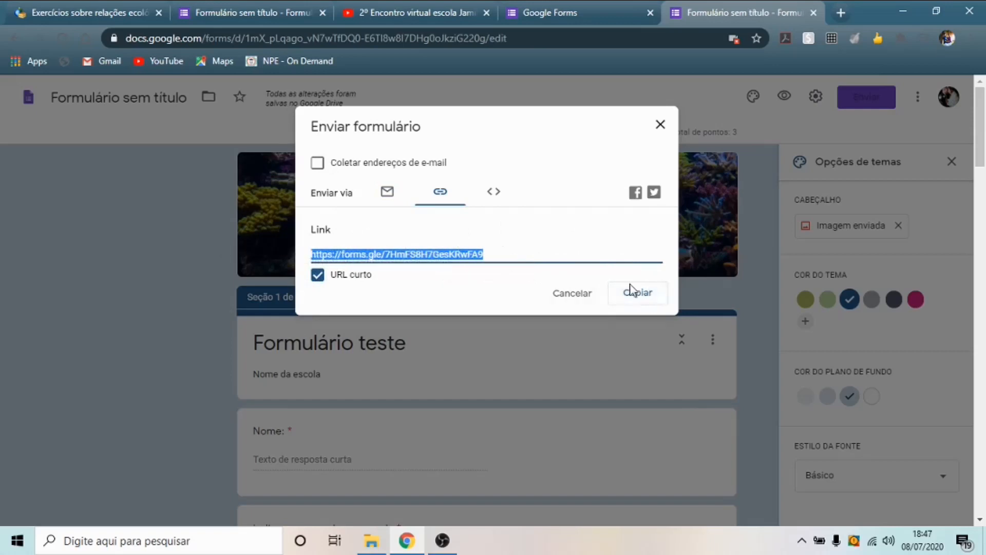
left_click(639, 297)
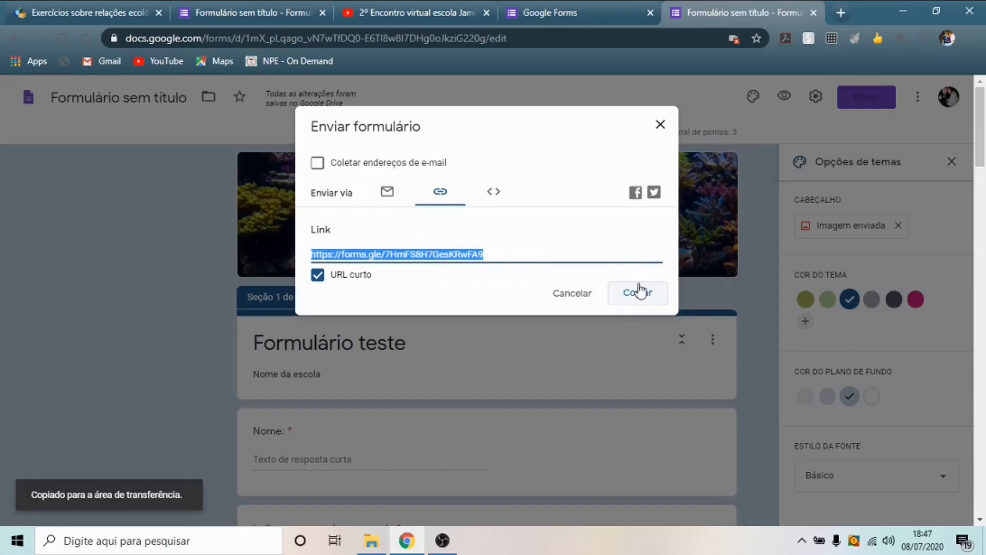
left_click(633, 294)
left_click(632, 290)
left_click(660, 124)
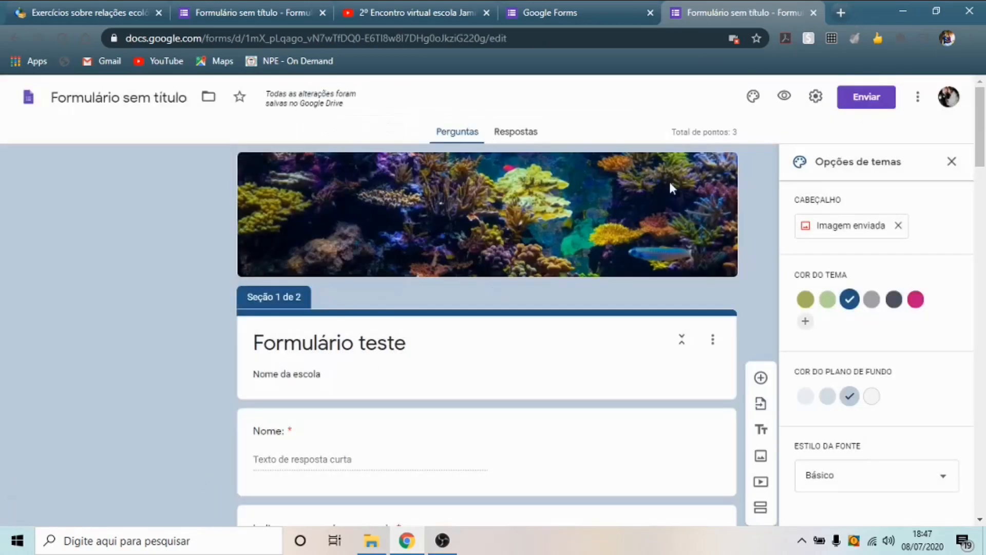
left_click(846, 14)
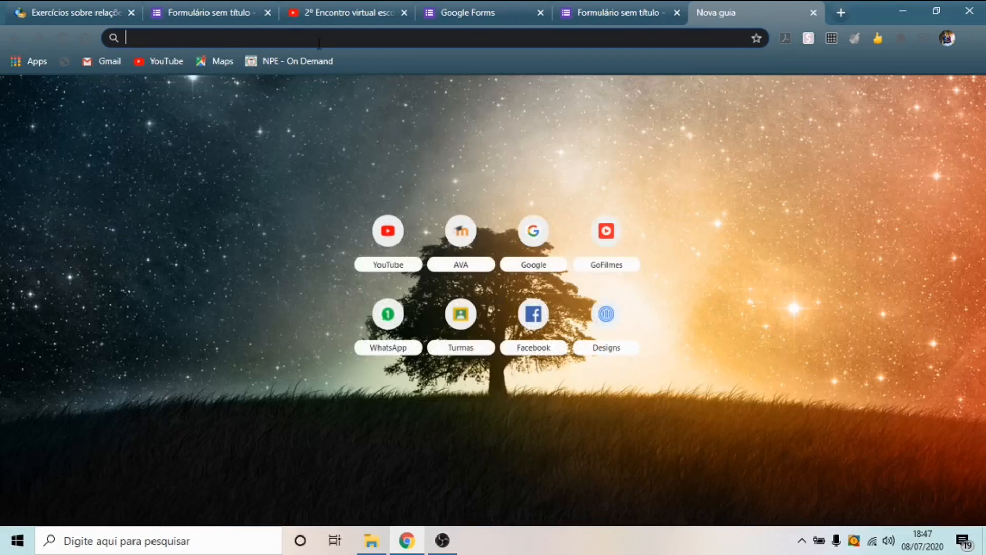
- Paste the forms.gle link into the new tab's address bar and load the live form
key("ctrl+v")
key("Return")
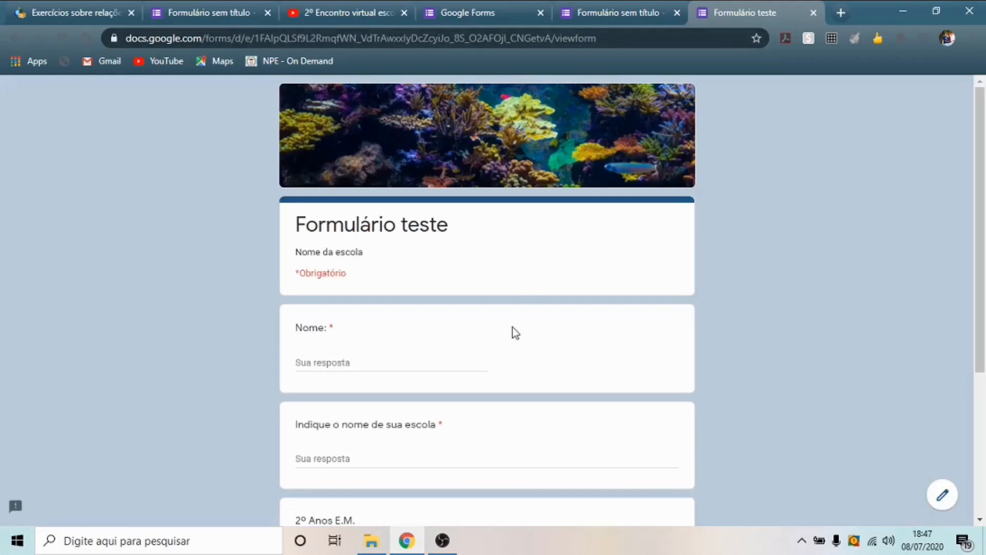
- Enter a respondent name and school, tick class 2ºB, and move to page 2
scroll(513, 329, "down", 3)
left_click(351, 219)
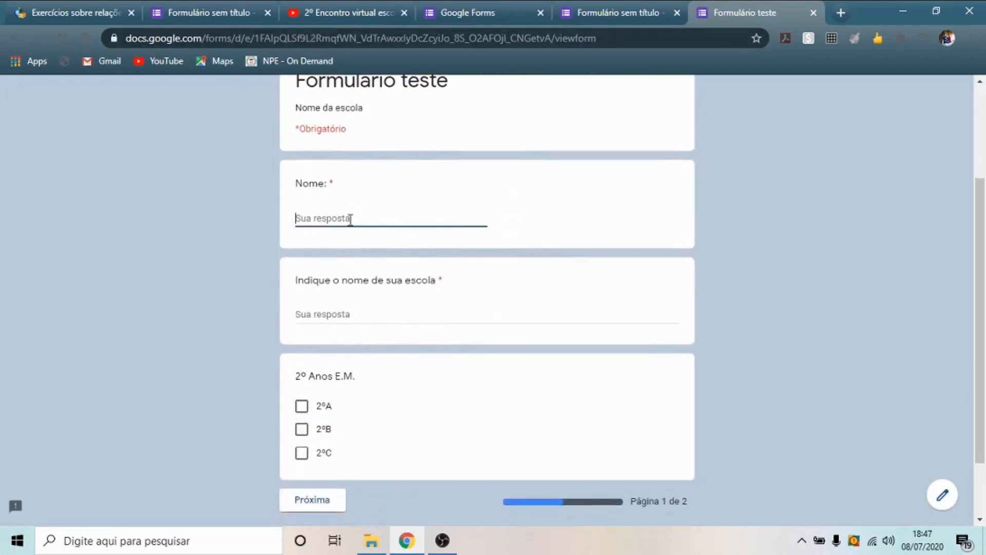
left_click(377, 311)
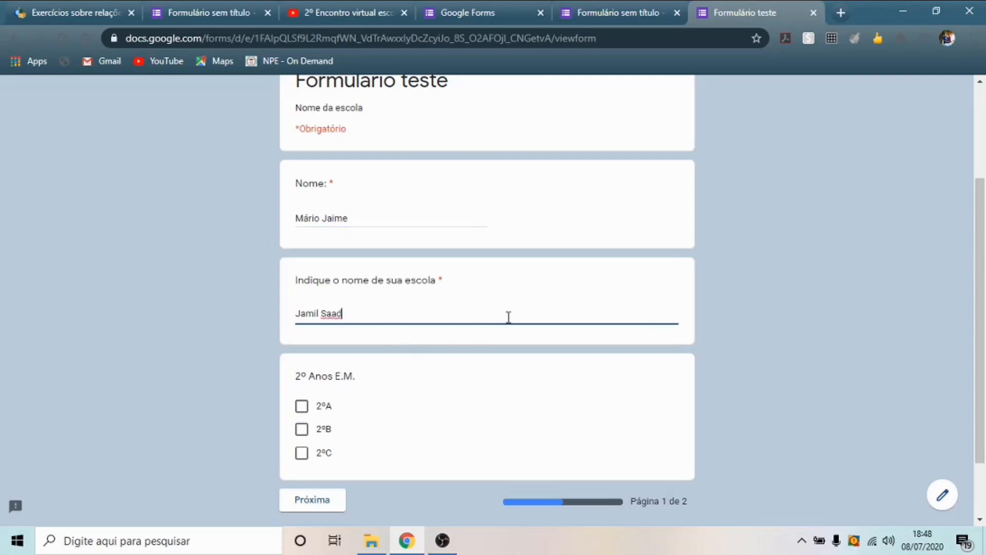
left_click(301, 429)
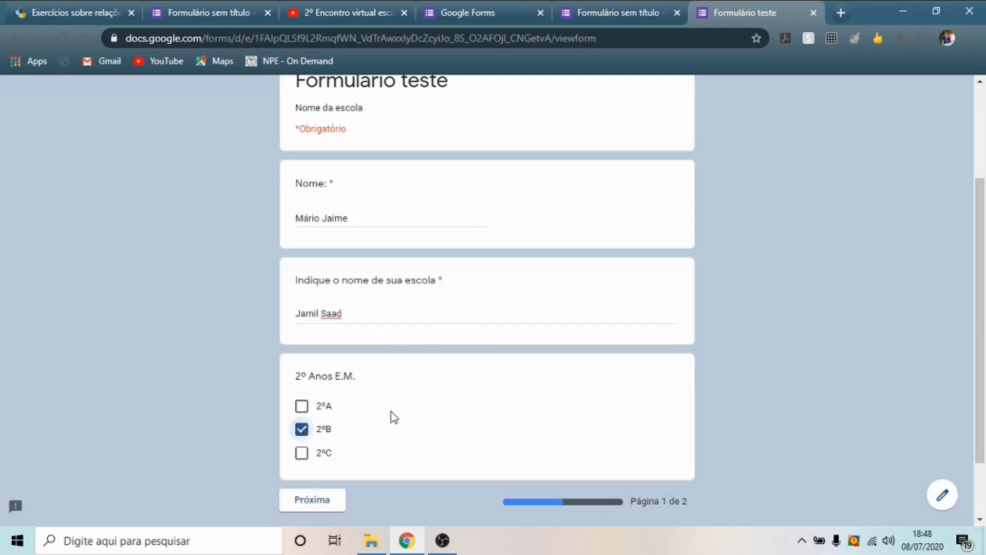
scroll(414, 344, "up", 3)
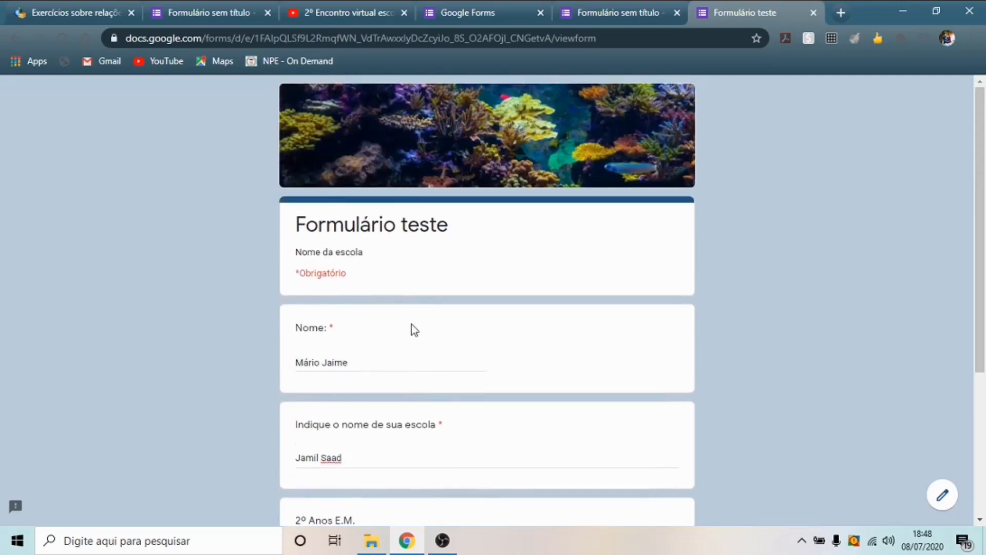
scroll(411, 328, "down", 4)
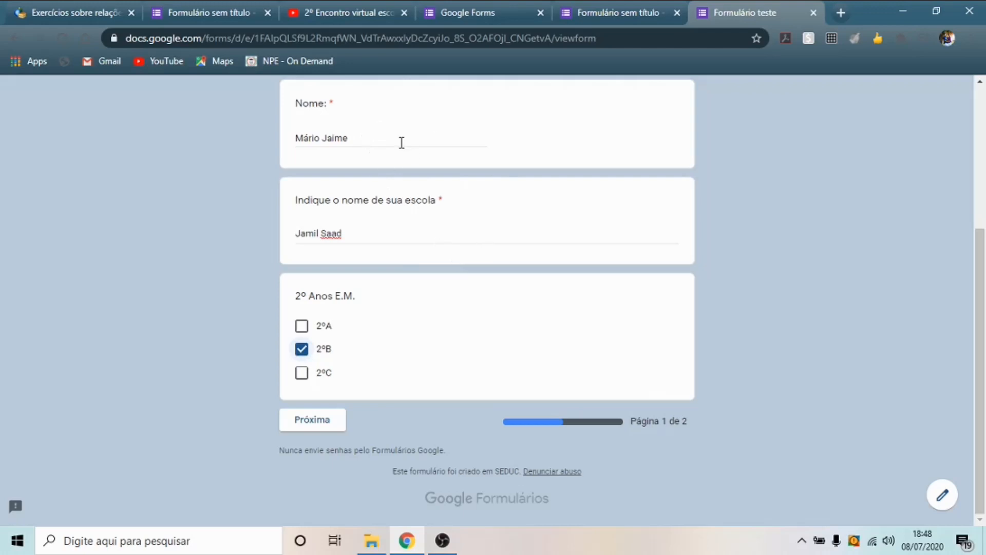
left_click(326, 426)
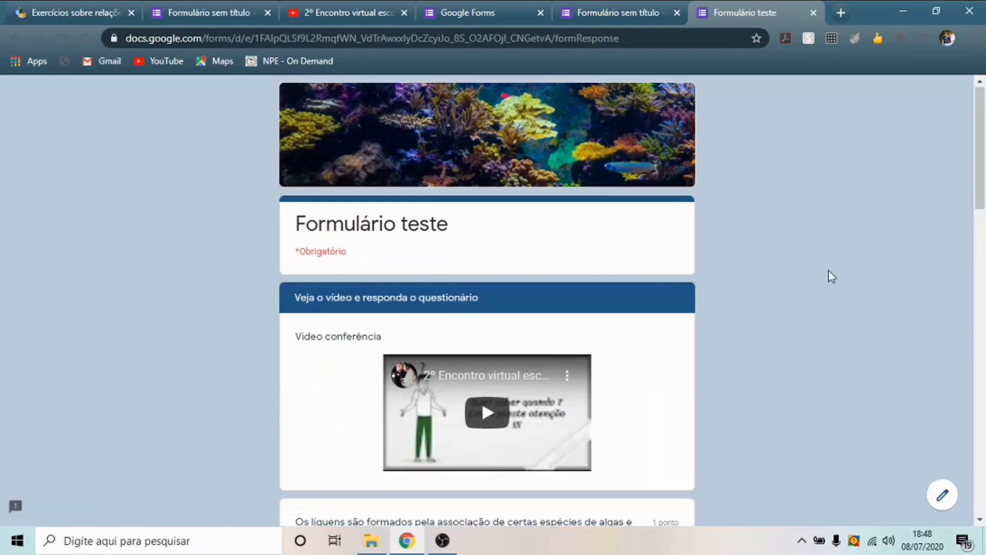
- Play the embedded video, skip ahead in it, then pause it
scroll(458, 148, "down", 3)
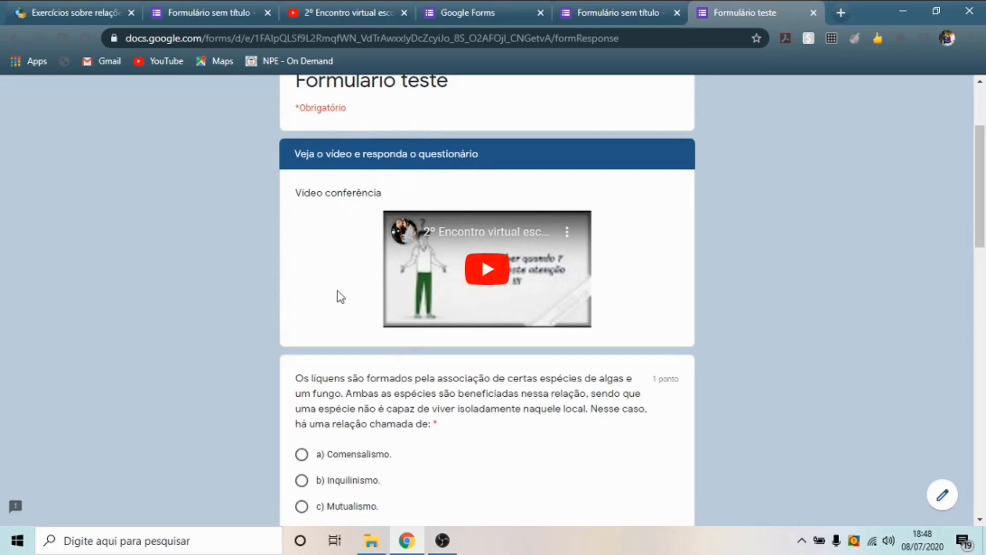
left_click(496, 276)
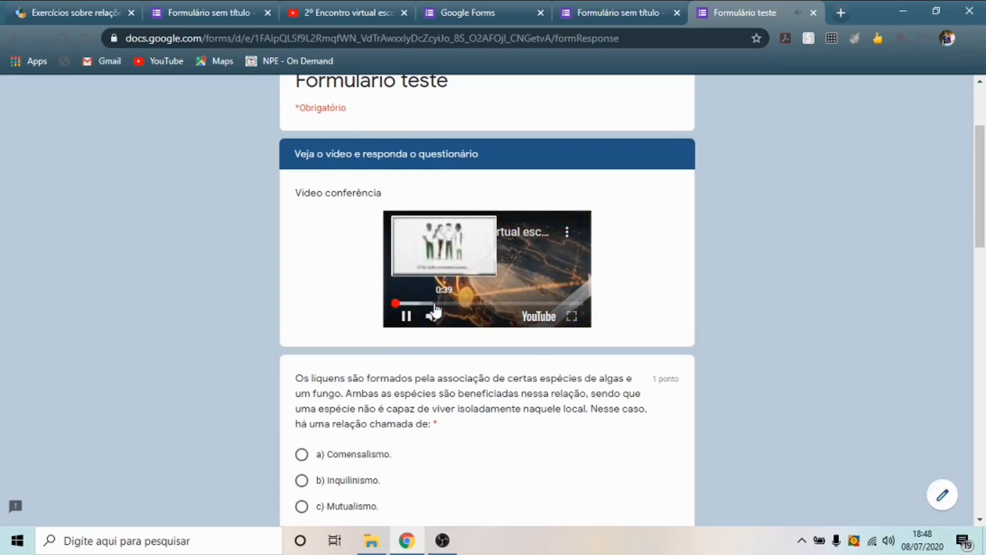
left_click(434, 303)
left_click(405, 315)
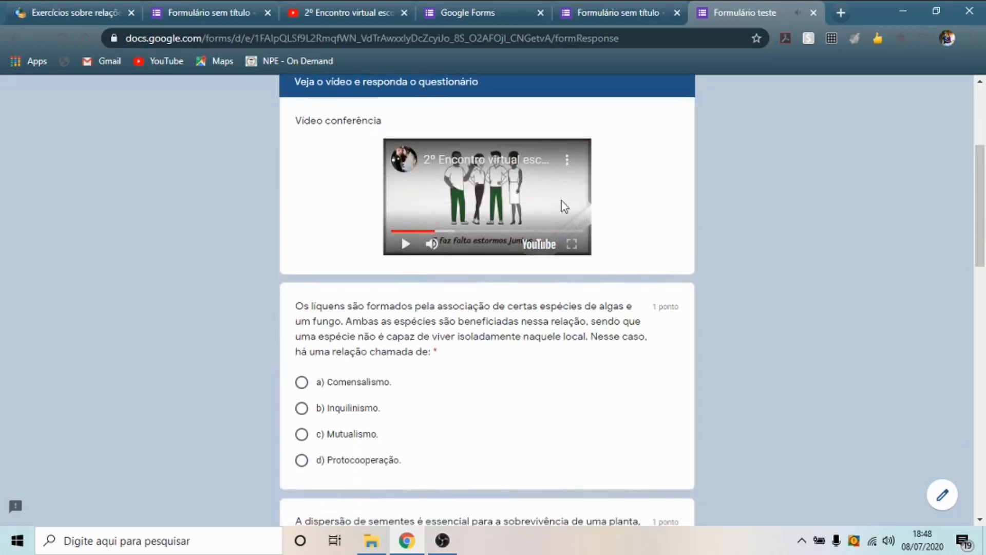
- Answer c) Mutualismo, a) a competição and c) Amensalismo, then submit the response
scroll(635, 185, "down", 3)
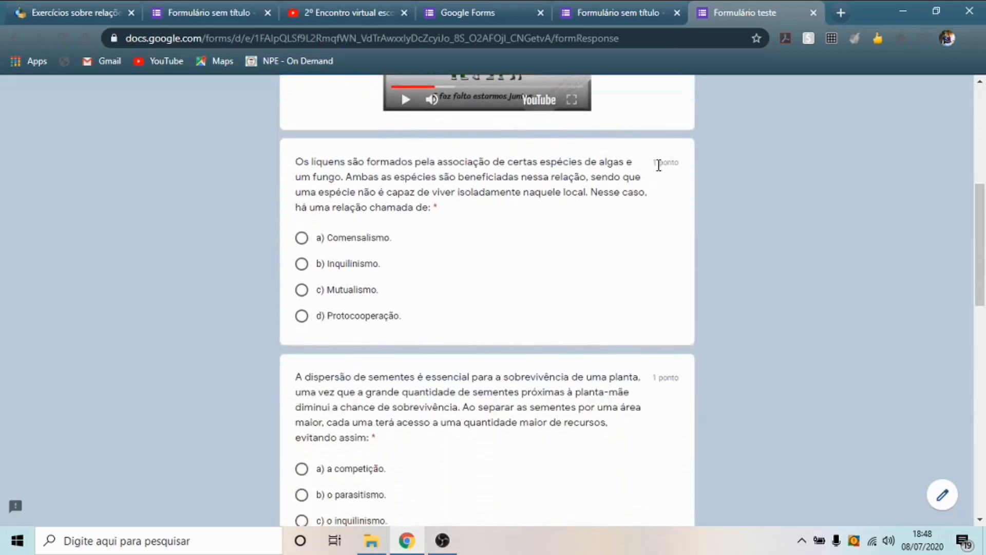
scroll(659, 165, "down", 10)
scroll(611, 272, "down", 6)
scroll(614, 277, "up", 10)
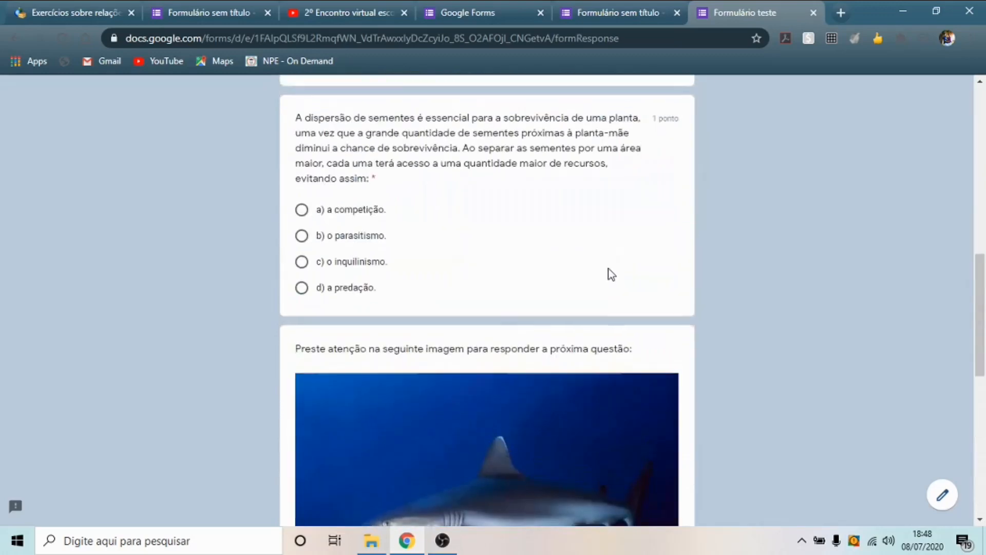
scroll(606, 267, "up", 10)
scroll(560, 256, "down", 4)
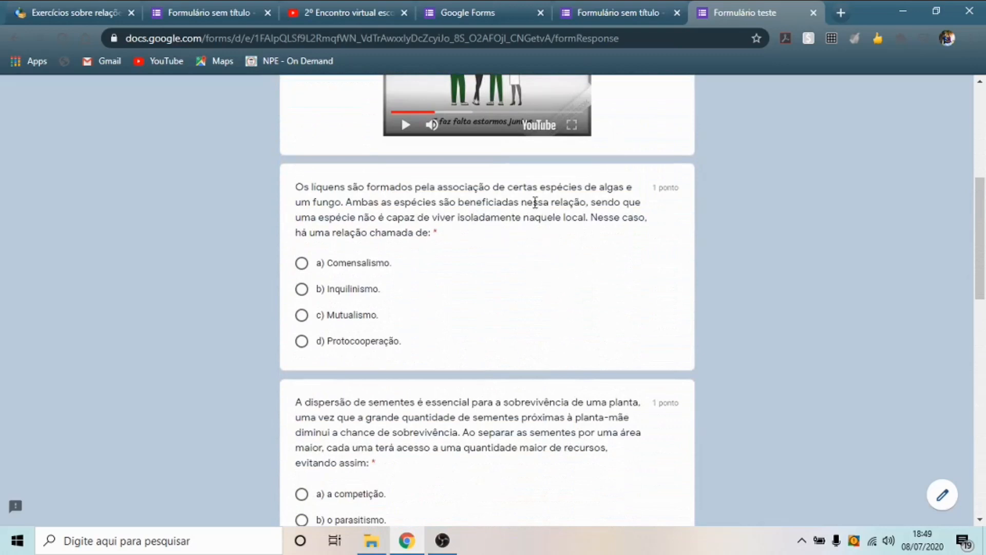
left_click(304, 315)
scroll(580, 244, "down", 4)
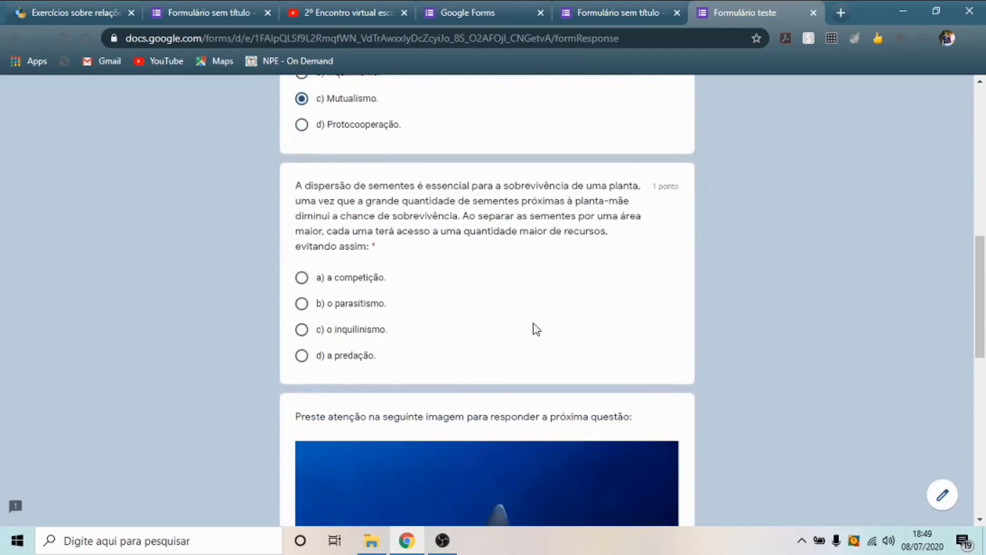
left_click(302, 278)
scroll(565, 269, "down", 10)
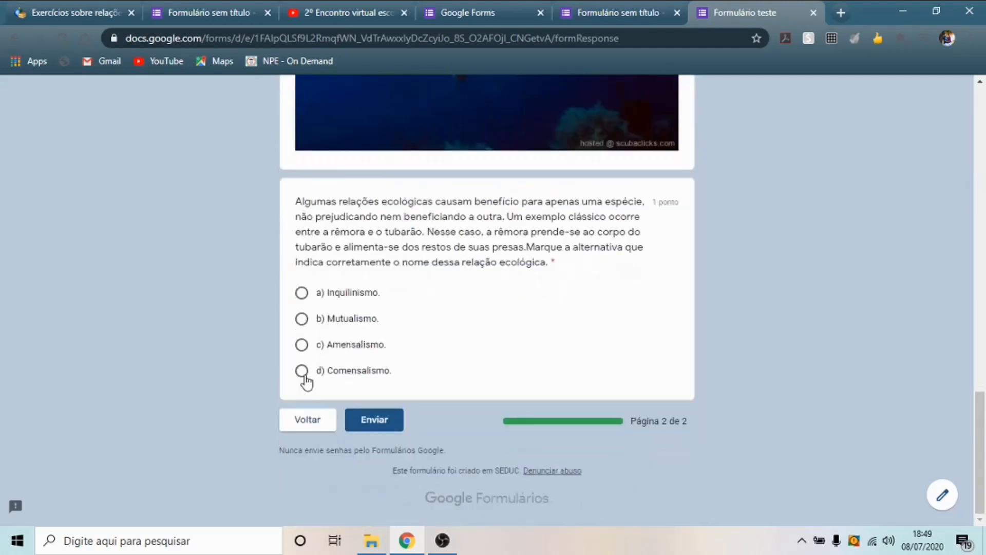
left_click(301, 345)
left_click(390, 420)
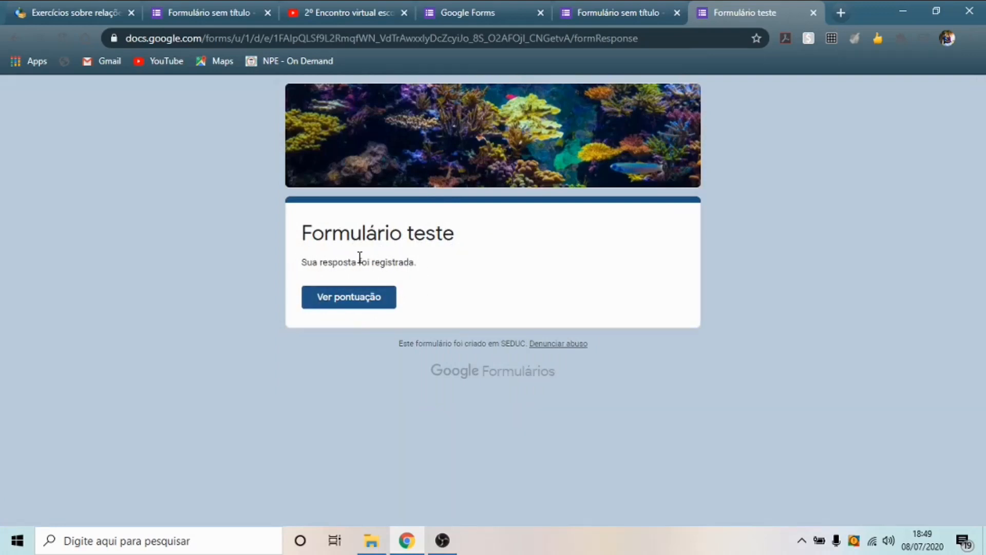
left_click(345, 305)
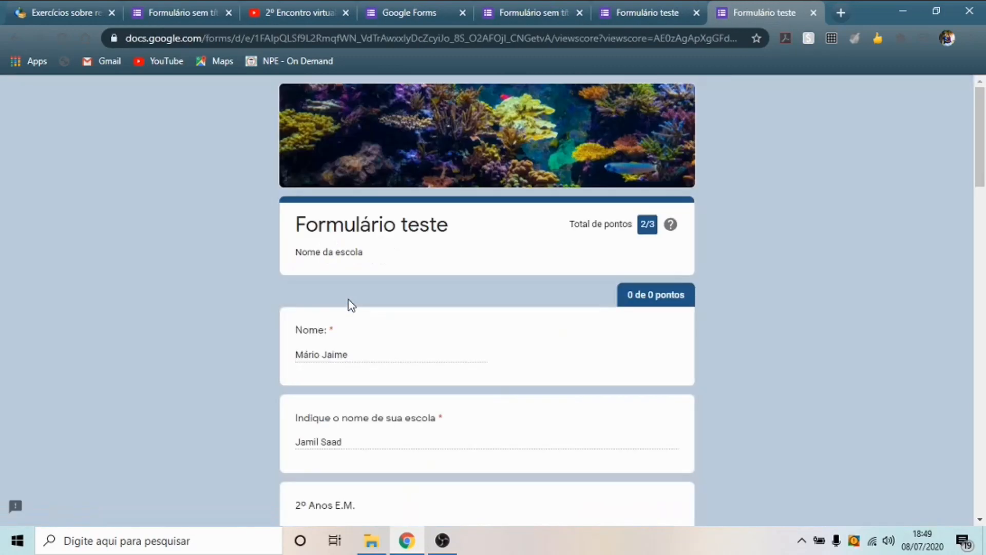
scroll(500, 310, "down", 6)
scroll(528, 233, "up", 6)
scroll(714, 319, "down", 7)
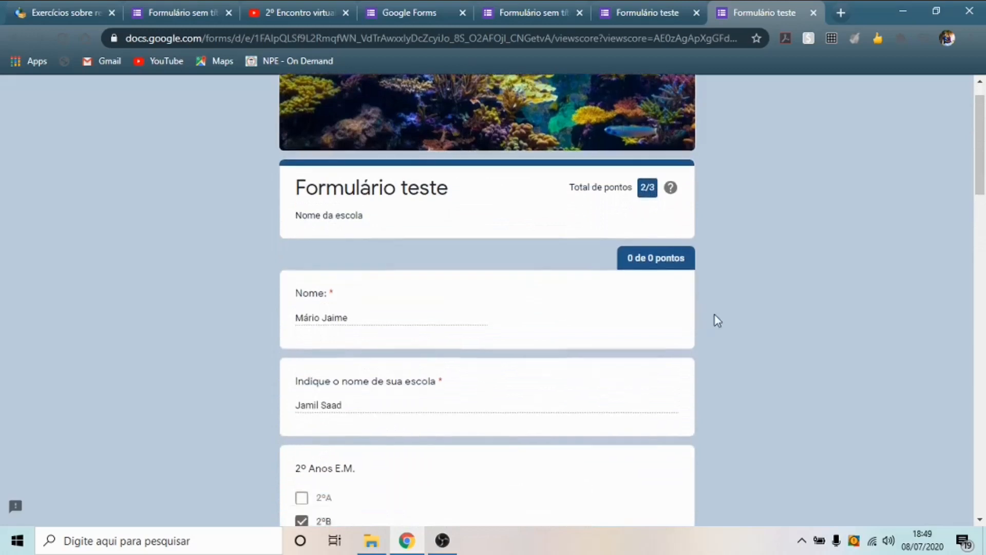
scroll(574, 230, "down", 7)
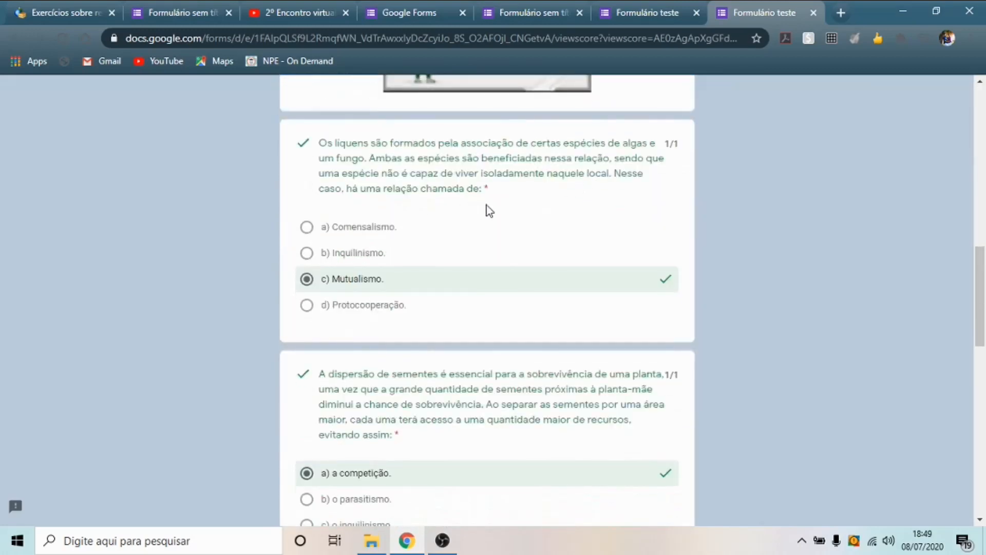
scroll(572, 214, "down", 3)
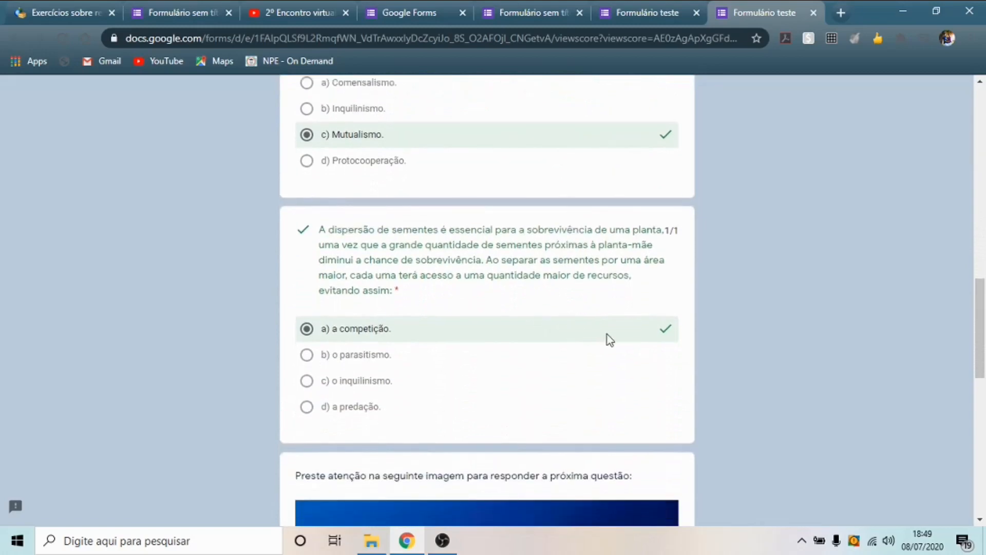
scroll(549, 216, "down", 12)
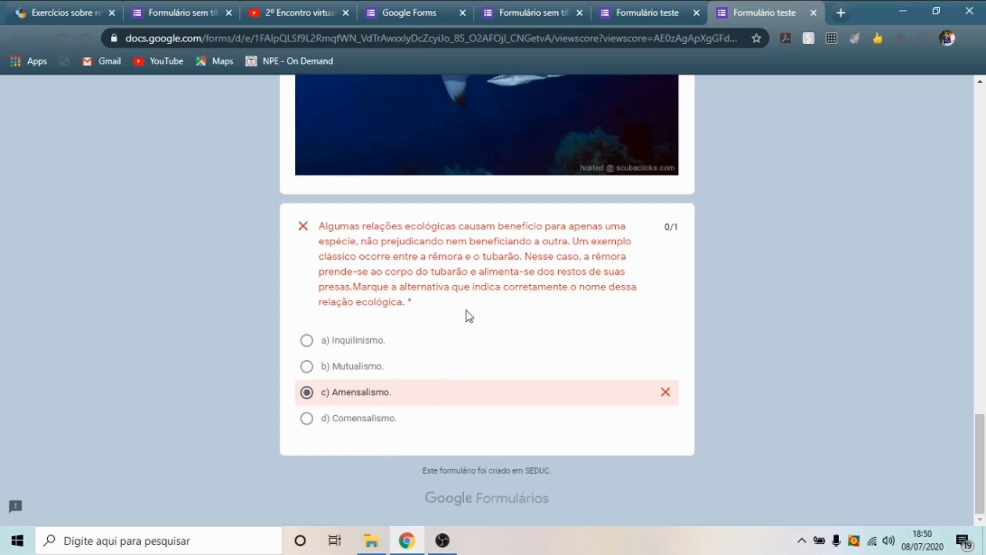
scroll(707, 313, "up", 20)
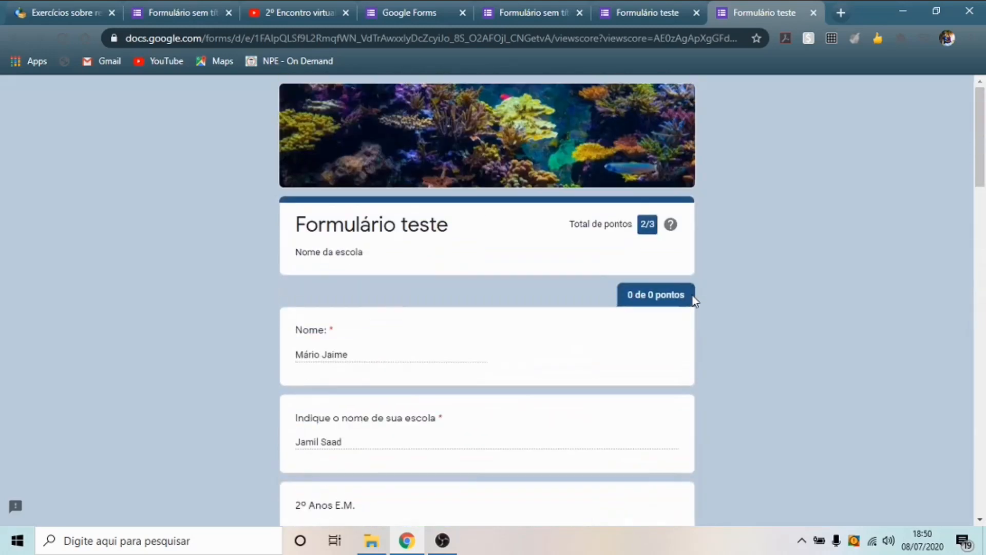
- Close the old untitled form's editor tab
left_click(639, 10)
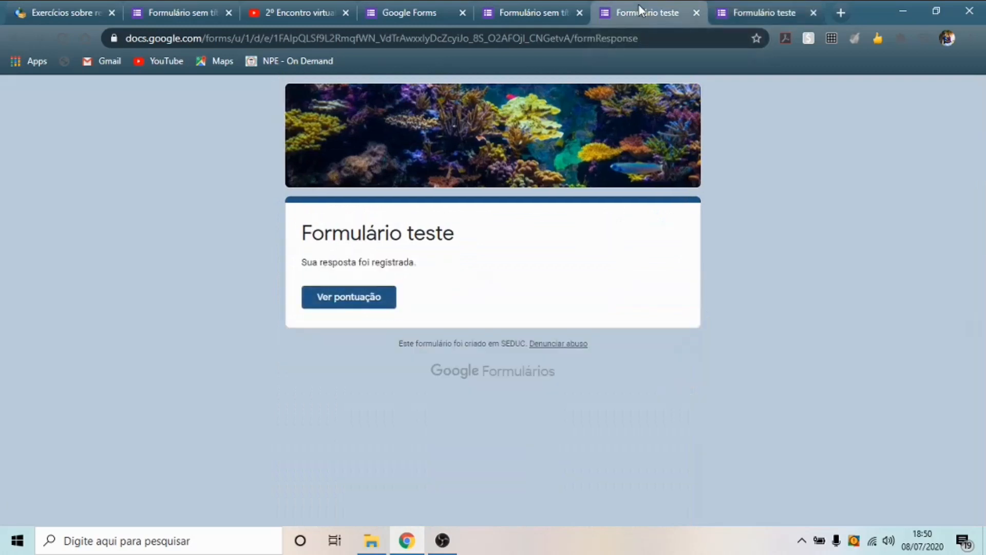
left_click(550, 9)
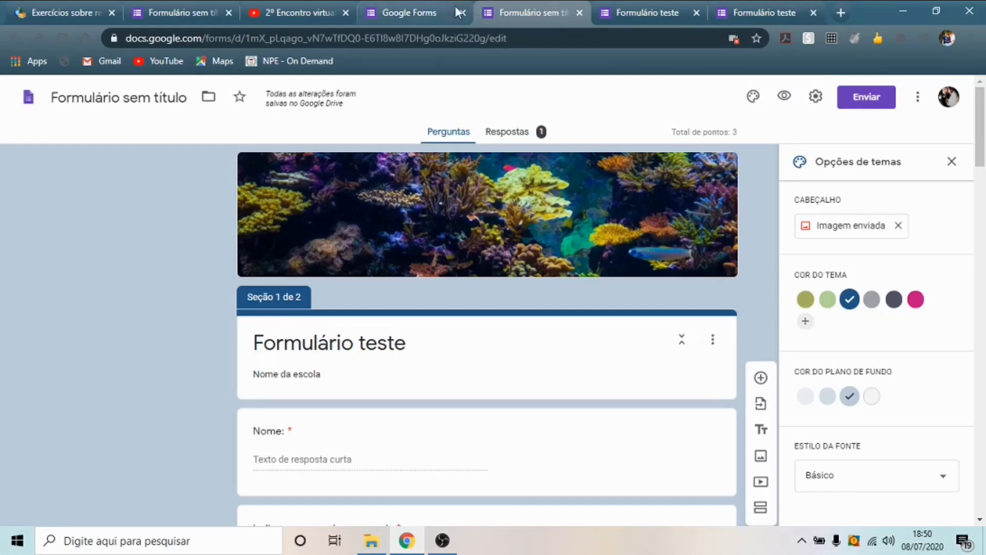
left_click(577, 13)
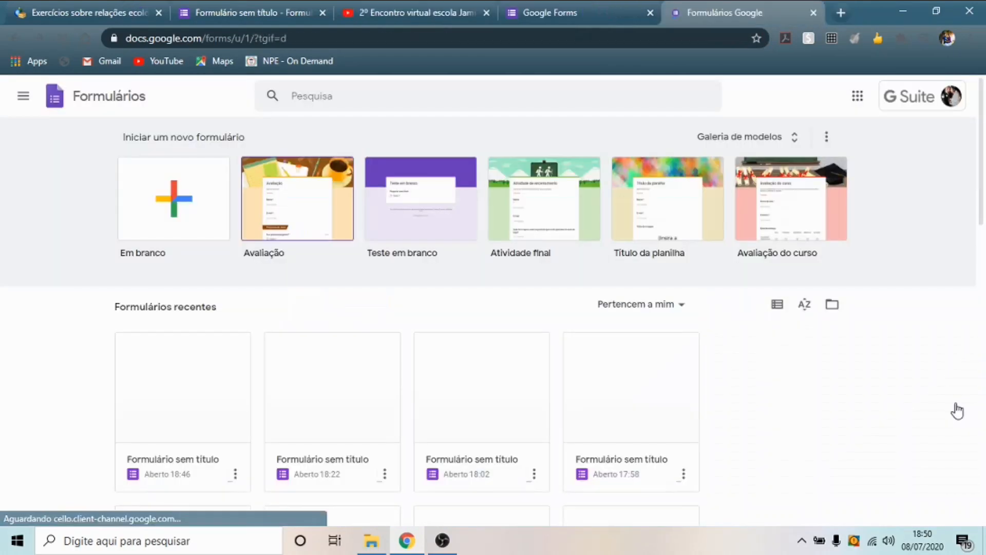
- Open the coral-reef quiz from Recent forms and rename it Formulário teste
scroll(232, 378, "down", 2)
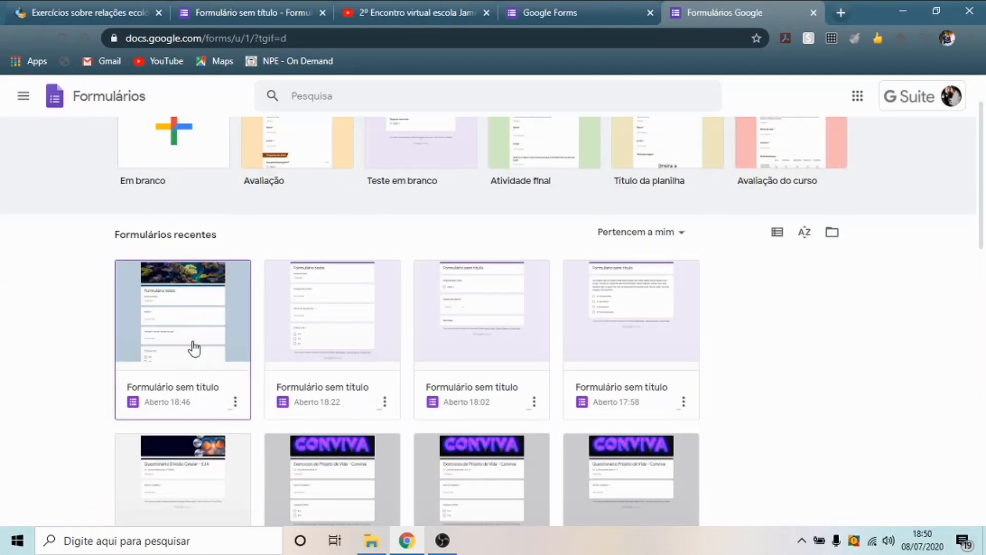
scroll(201, 316, "down", 5)
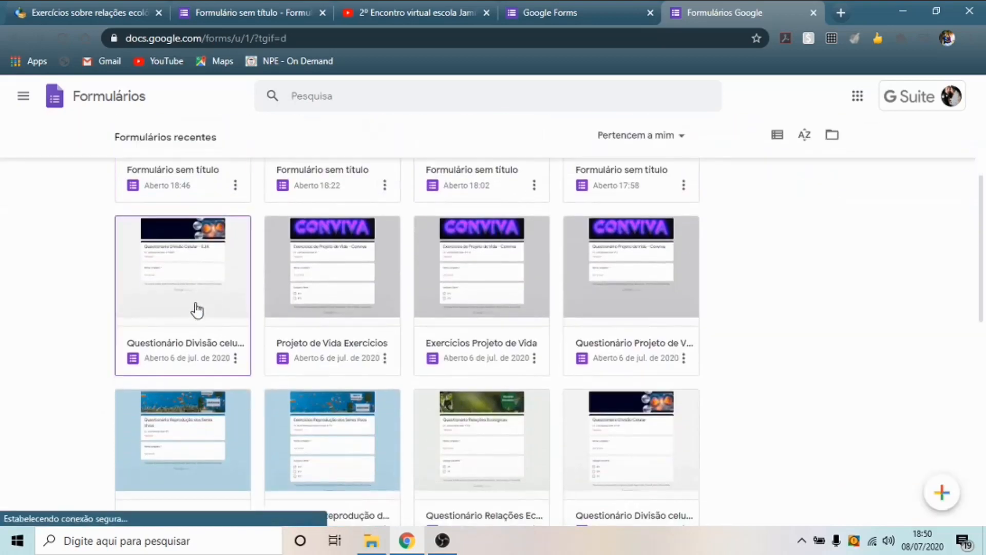
scroll(476, 335, "down", 5)
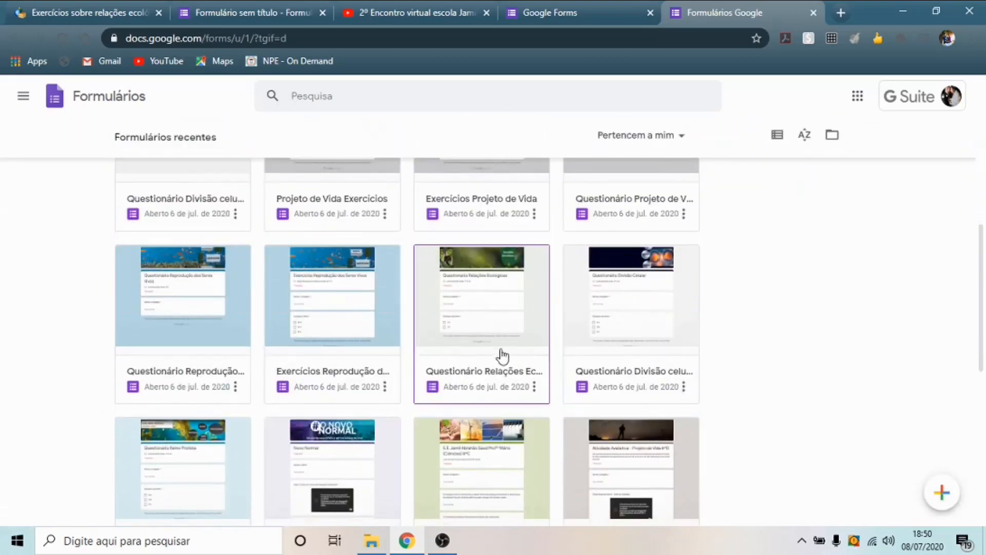
scroll(417, 346, "up", 7)
left_click(186, 257)
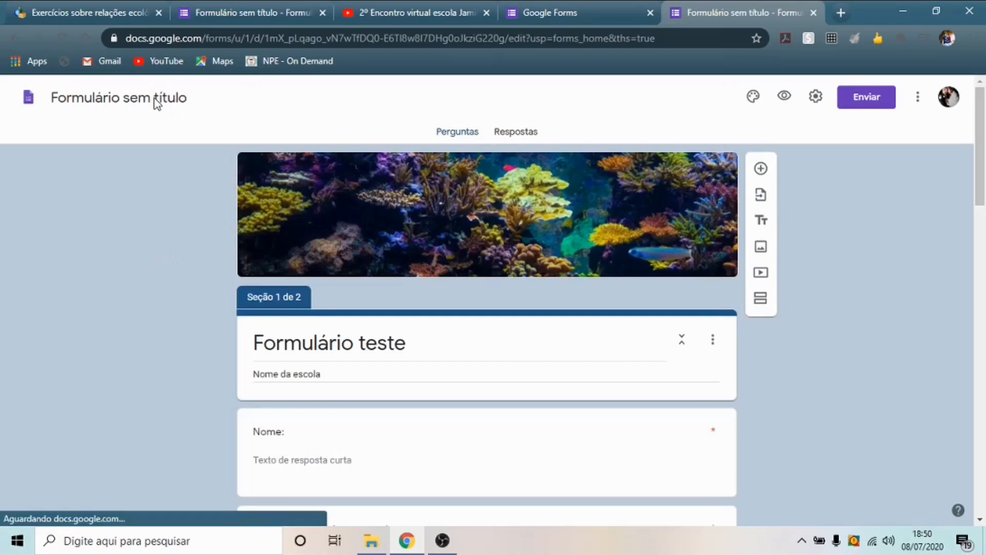
left_click(157, 100)
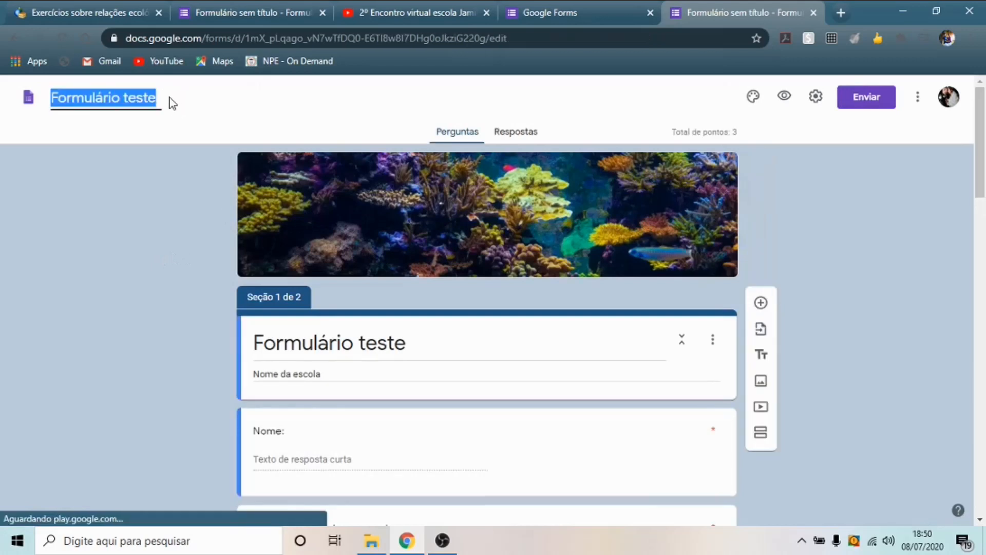
left_click(163, 195)
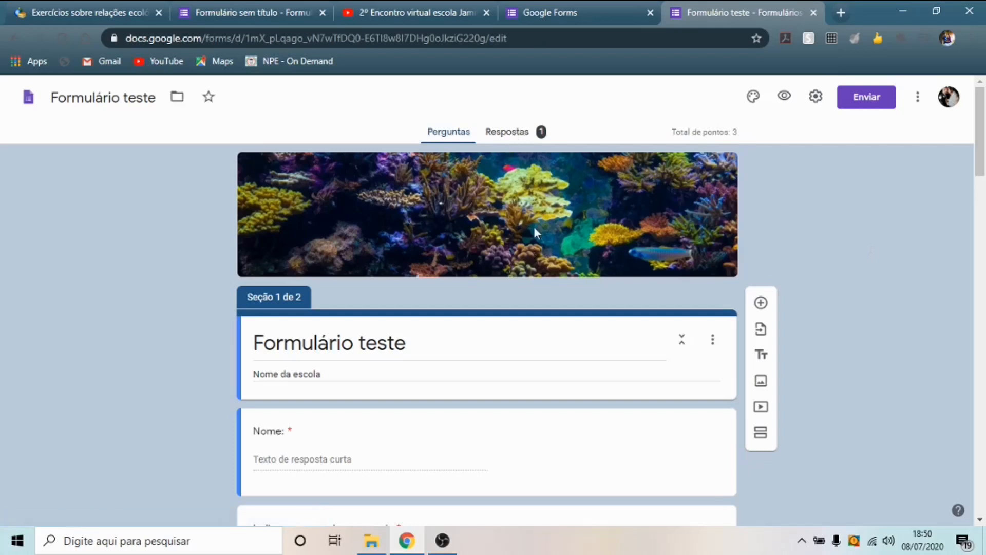
- Review the Respostas summary, then switch to the Pergunta view starting at Nome:
left_click(520, 135)
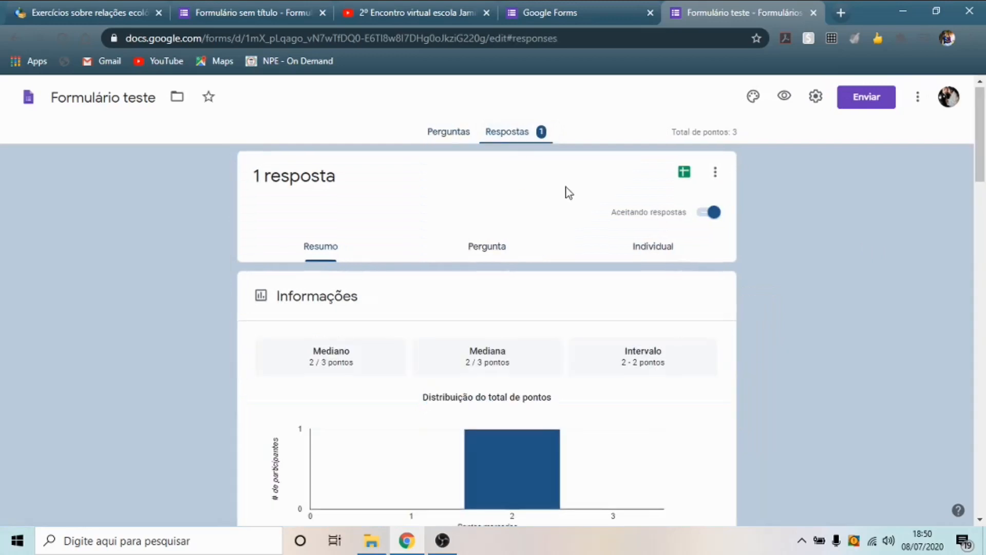
scroll(555, 206, "down", 2)
scroll(445, 289, "down", 1)
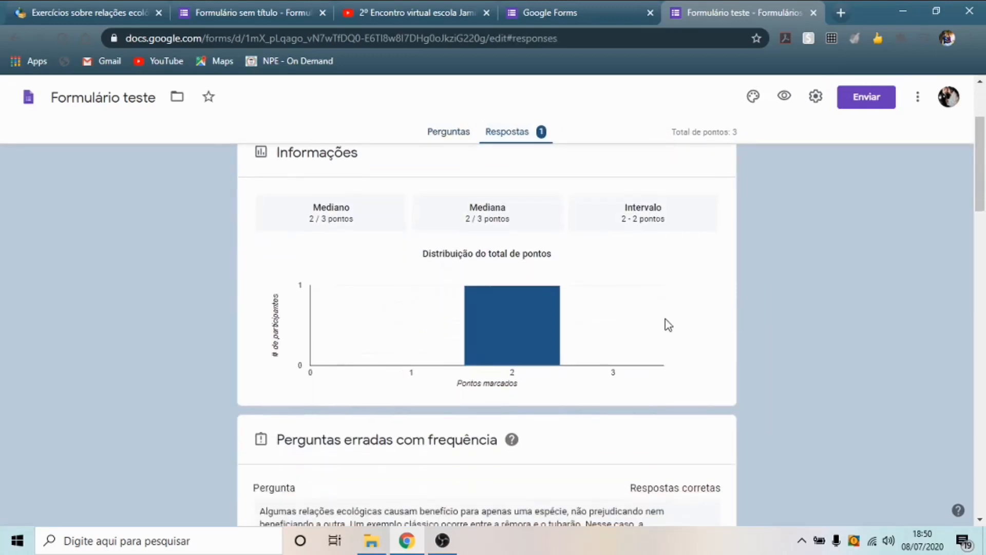
scroll(480, 286, "up", 3)
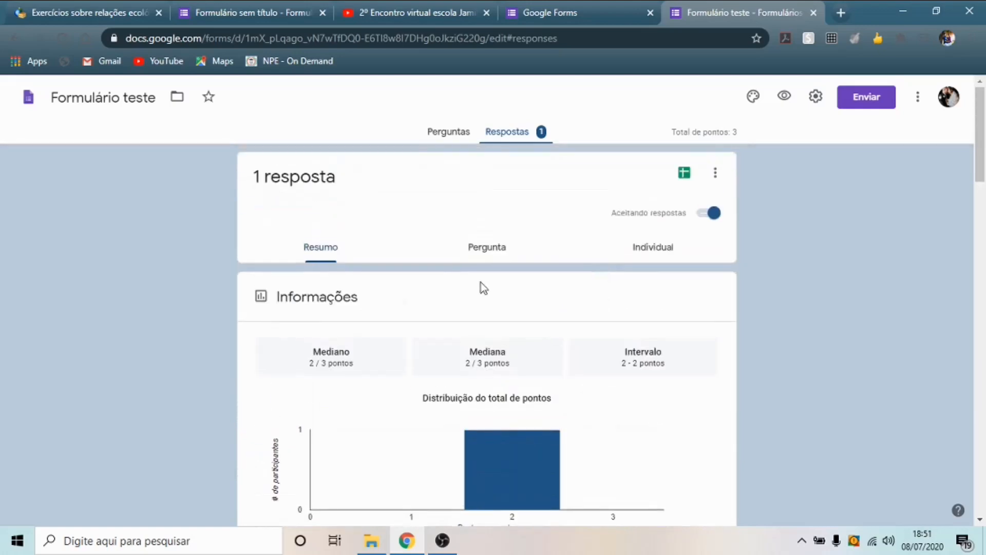
scroll(452, 388, "down", 1)
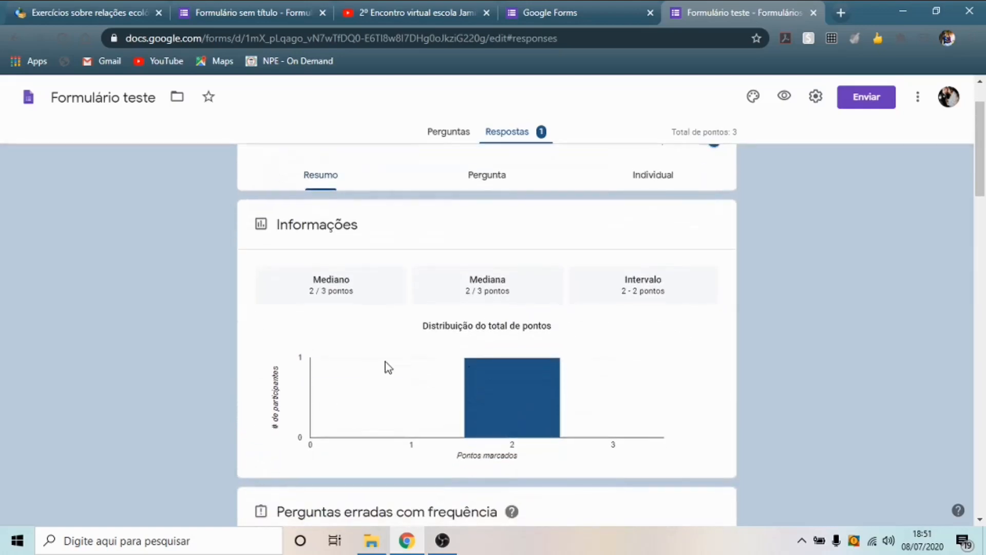
scroll(441, 344, "down", 6)
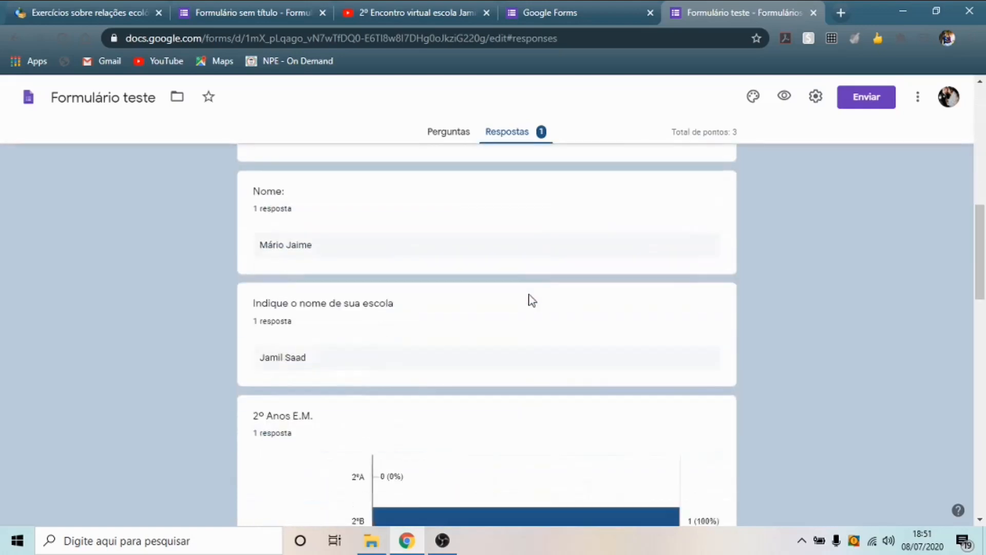
scroll(502, 308, "up", 7)
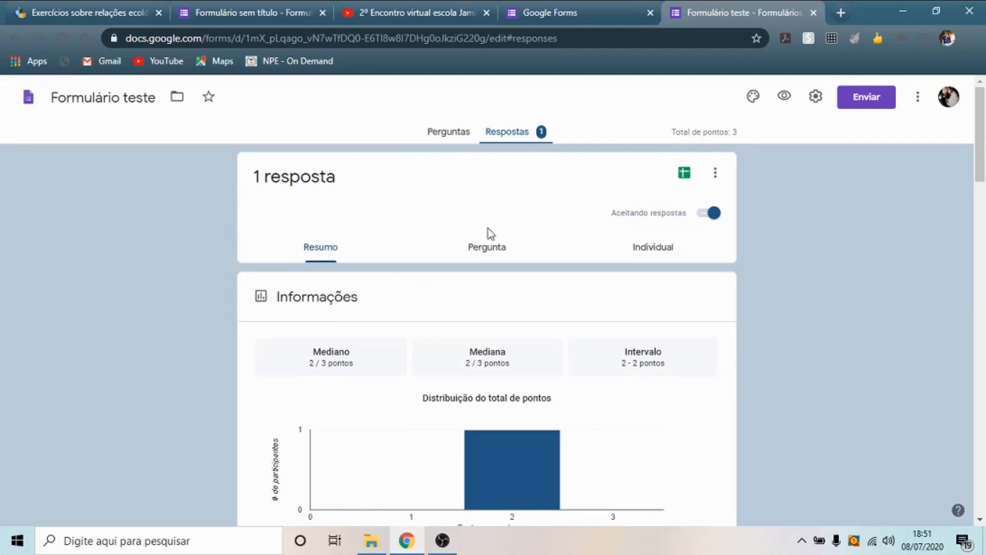
left_click(488, 249)
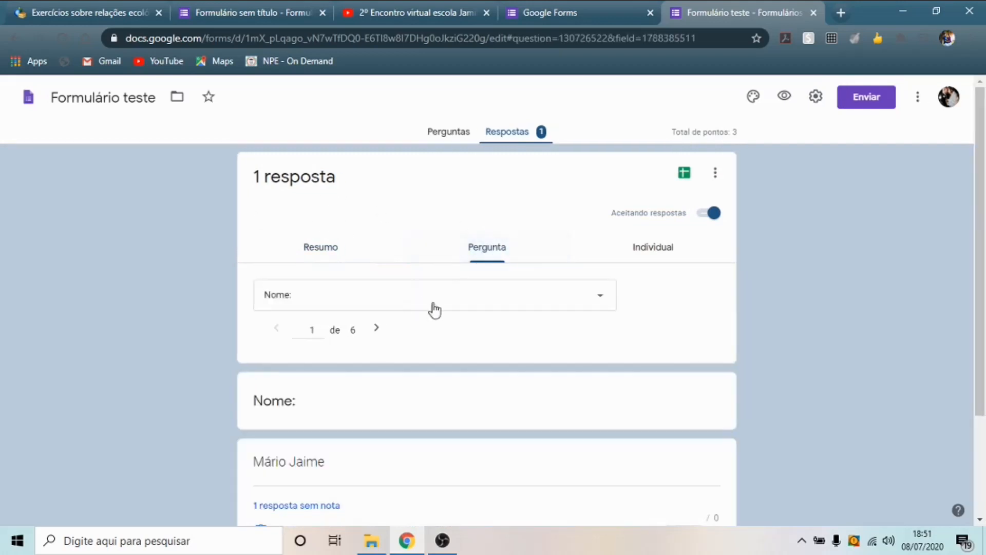
scroll(488, 314, "down", 3)
scroll(554, 314, "up", 3)
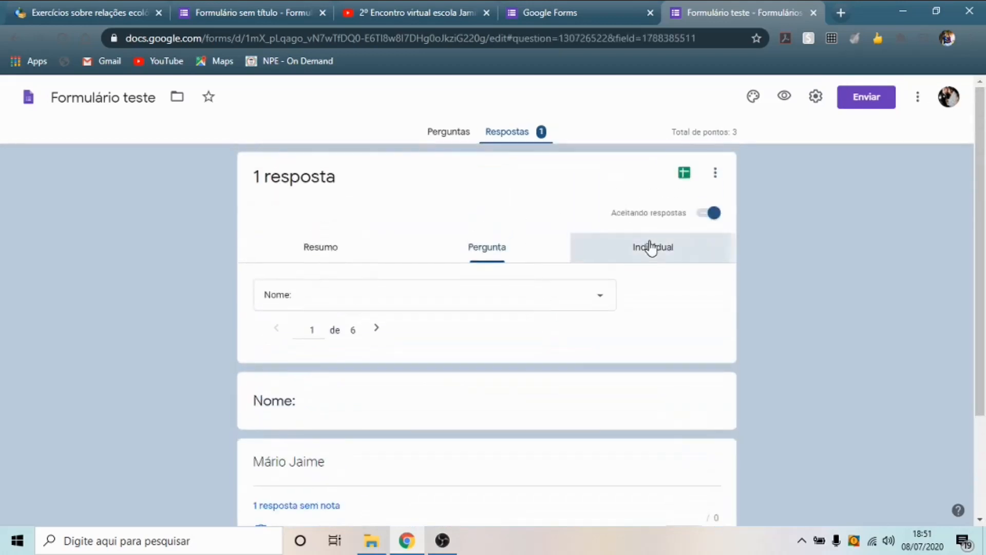
- Switch to the Individual view and scroll through the response scored 2 de 3 pontos
left_click(652, 247)
scroll(591, 249, "down", 4)
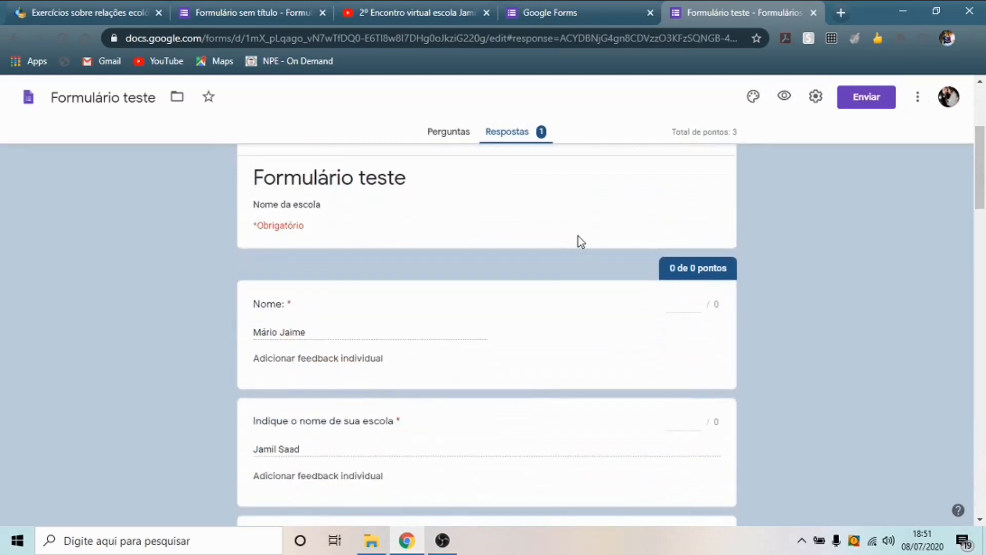
scroll(581, 242, "up", 4)
scroll(630, 267, "down", 1)
scroll(637, 214, "up", 2)
scroll(632, 242, "down", 3)
scroll(556, 264, "up", 1)
scroll(538, 267, "up", 2)
scroll(537, 267, "down", 3)
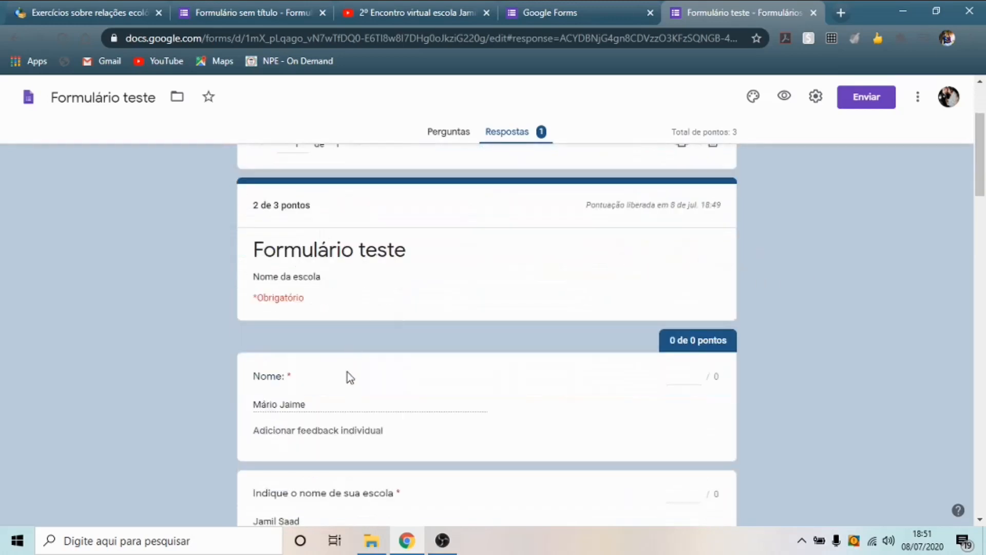
scroll(504, 384, "down", 5)
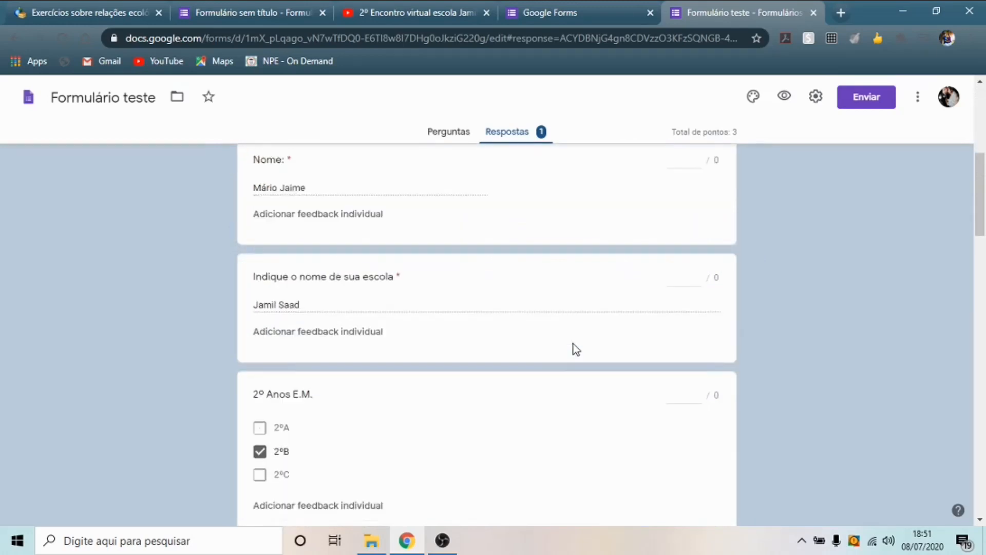
scroll(601, 282, "up", 7)
scroll(614, 292, "down", 1)
scroll(556, 299, "up", 3)
scroll(561, 299, "down", 4)
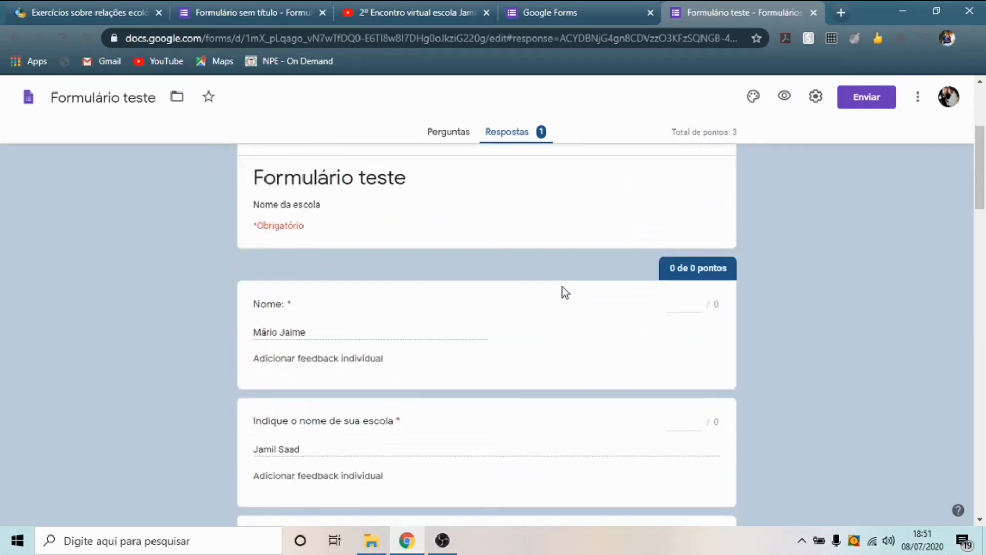
scroll(546, 248, "down", 7)
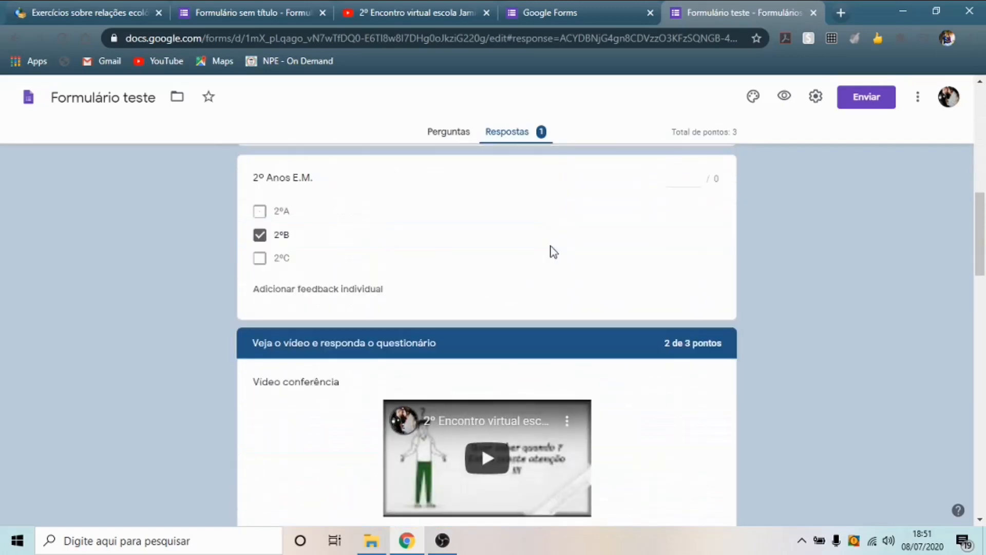
scroll(635, 275, "down", 3)
scroll(670, 291, "down", 10)
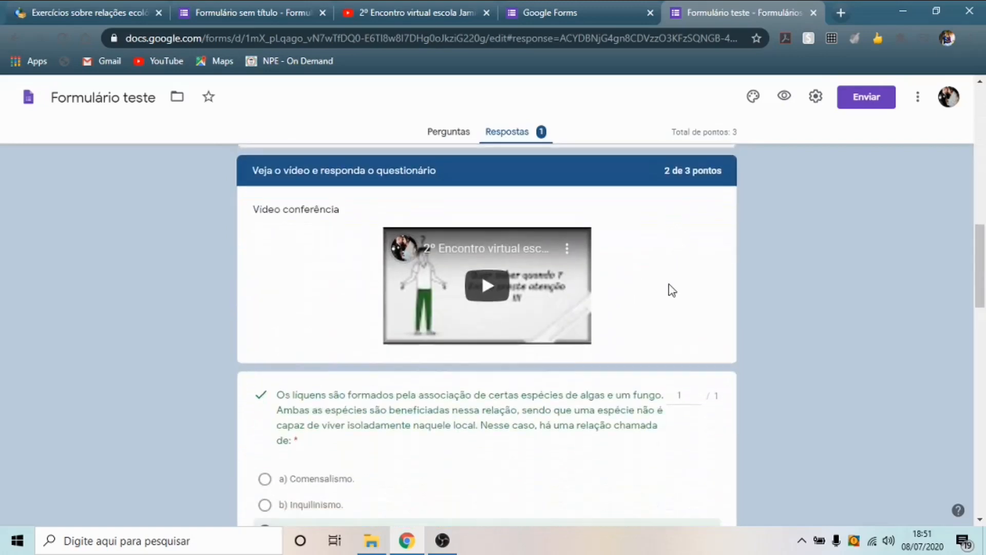
scroll(672, 294, "up", 20)
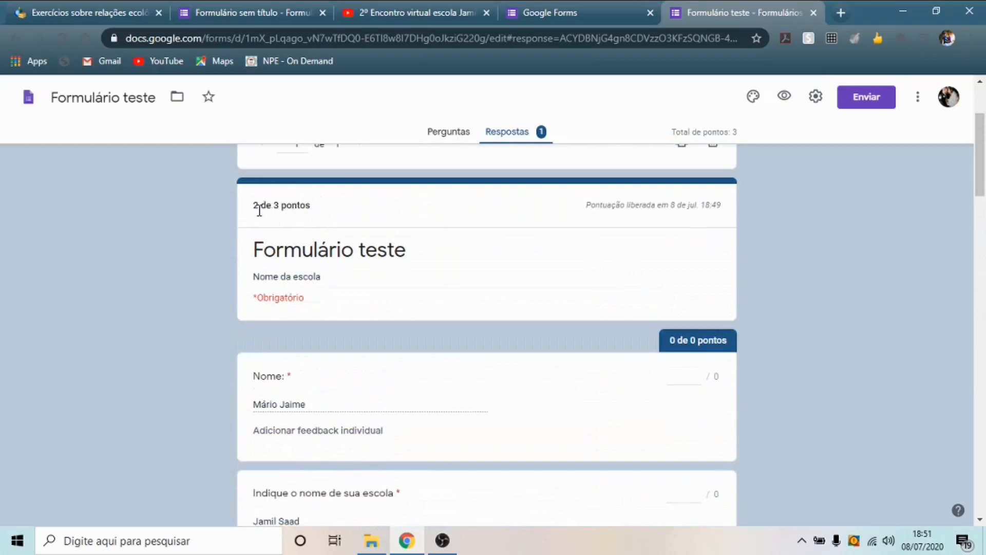
scroll(501, 252, "up", 3)
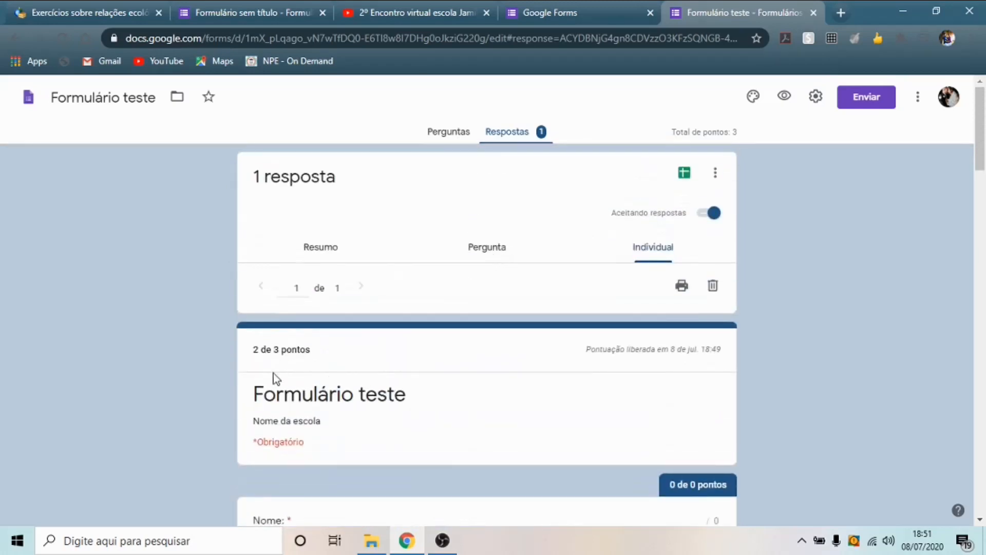